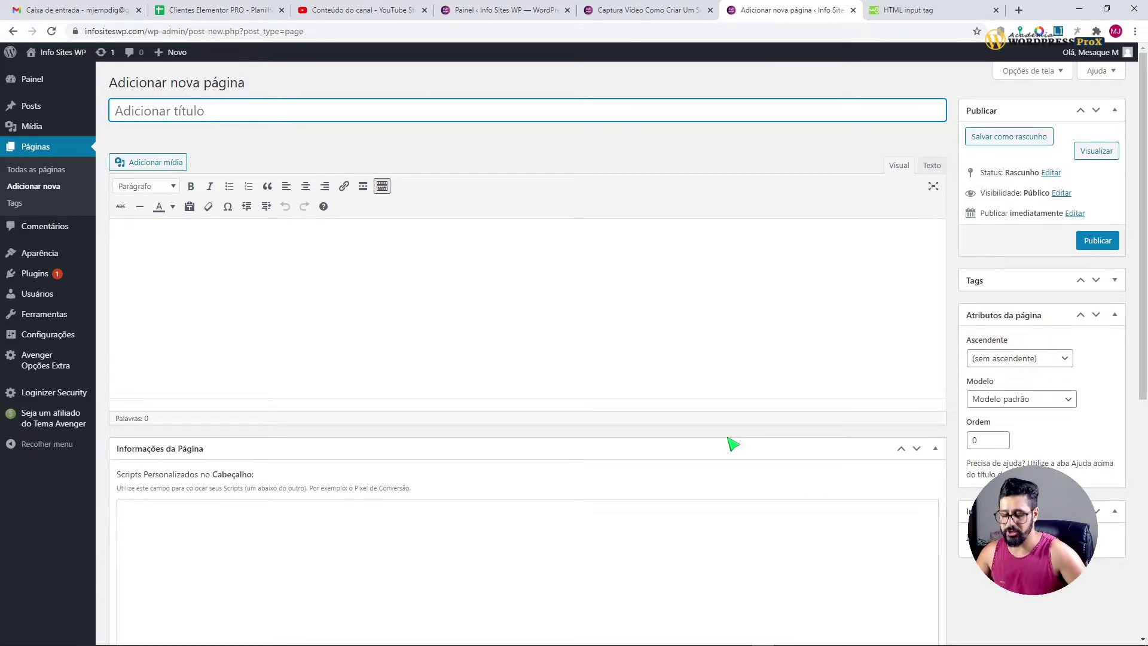
{"action": "key", "text": "ctrl+shift+Tab"}
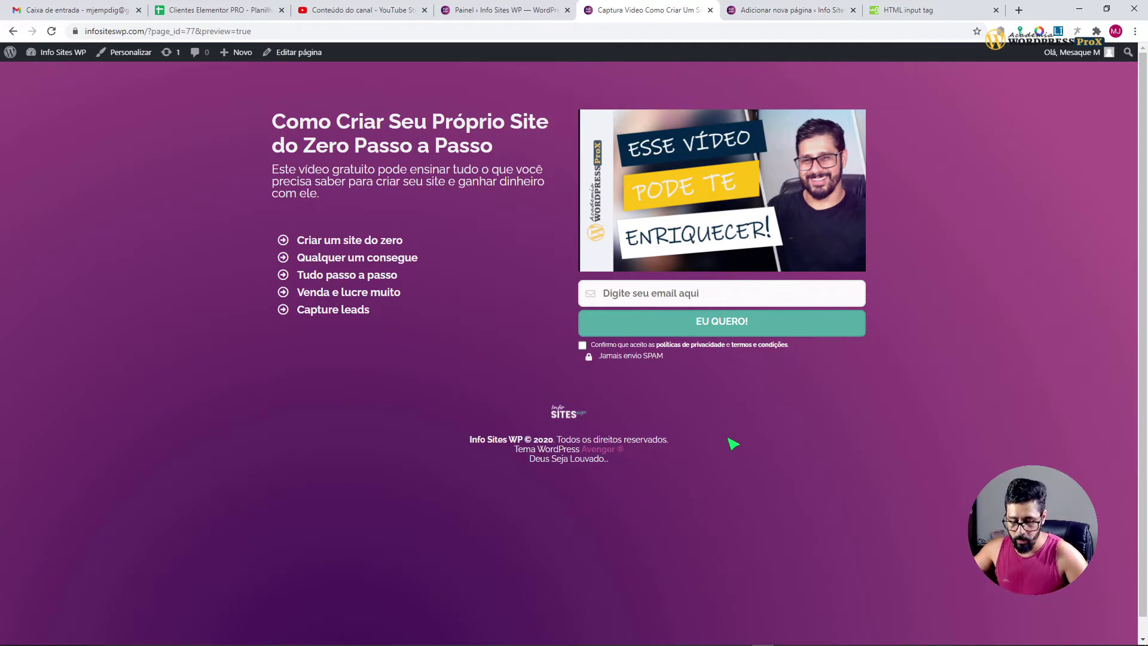
{"action": "key", "text": "ctrl+Tab"}
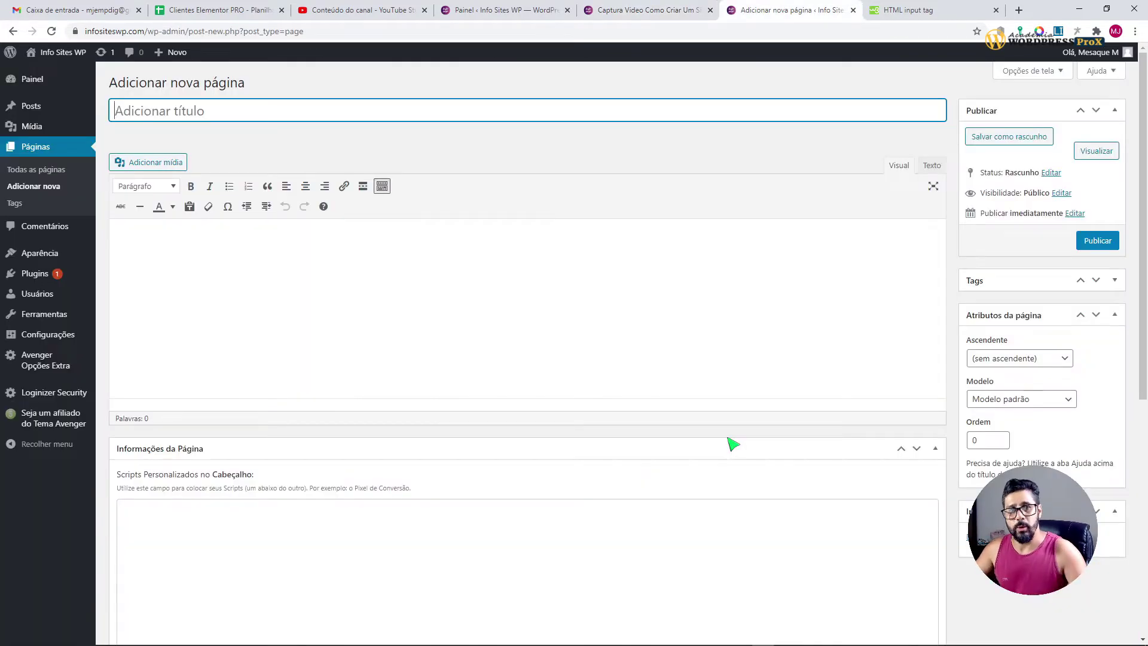
{"action": "key", "text": "super"}
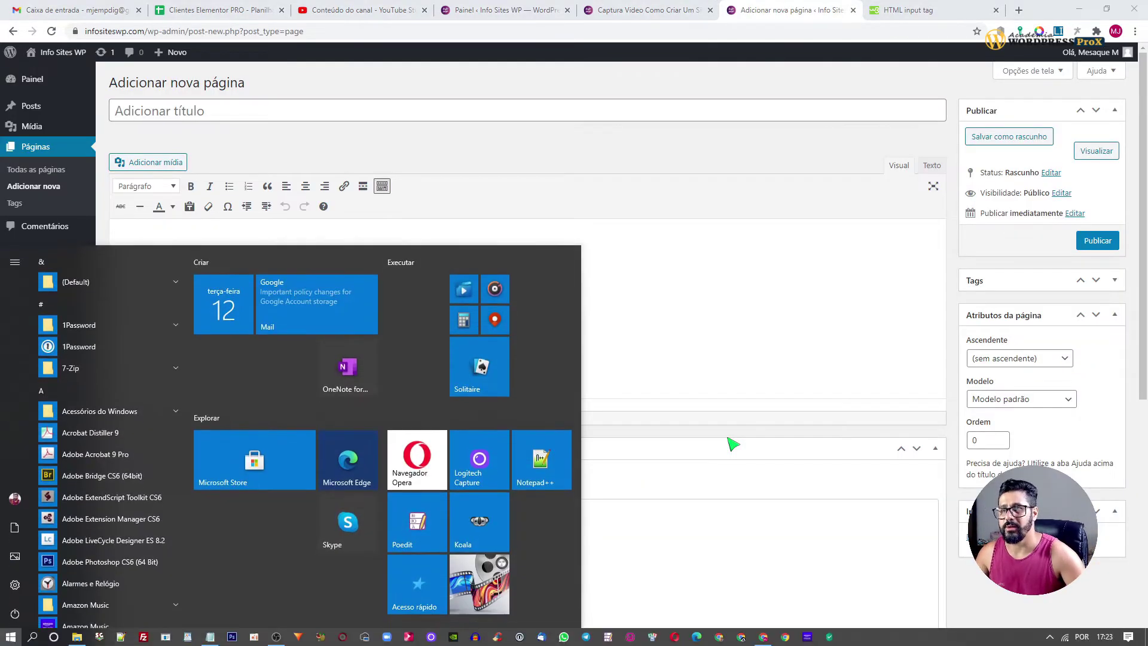
{"action": "key", "text": "Escape"}
{"action": "key", "text": "ctrl+shift+Tab"}
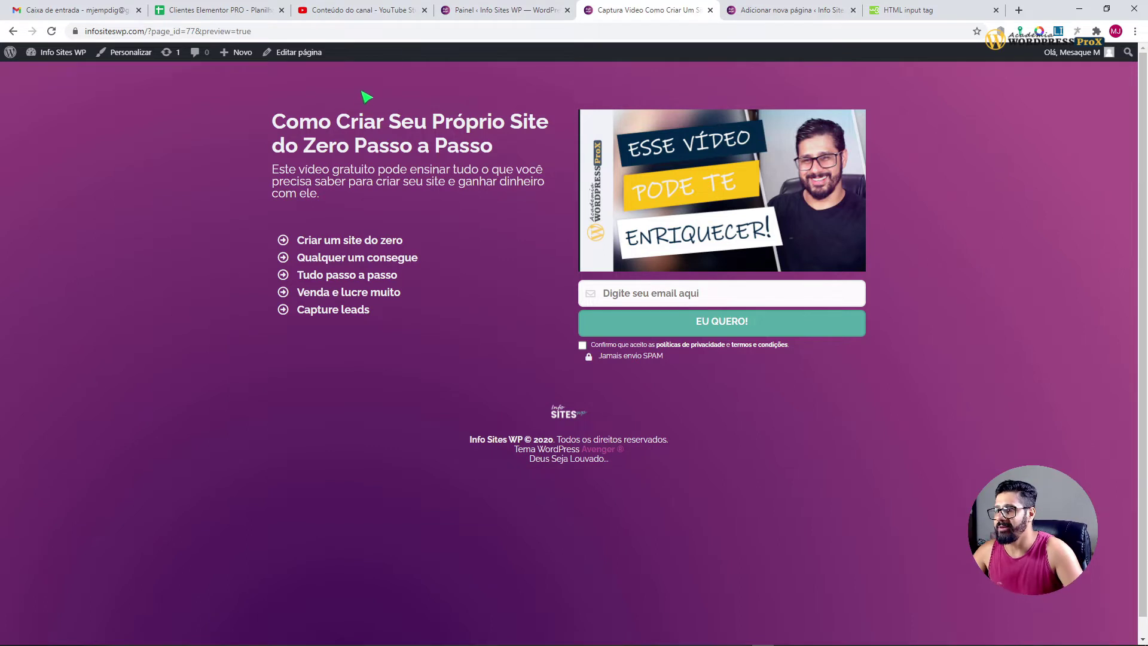
{"action": "left_click_drag", "start_coordinate": [322, 108], "coordinate": [305, 394]}
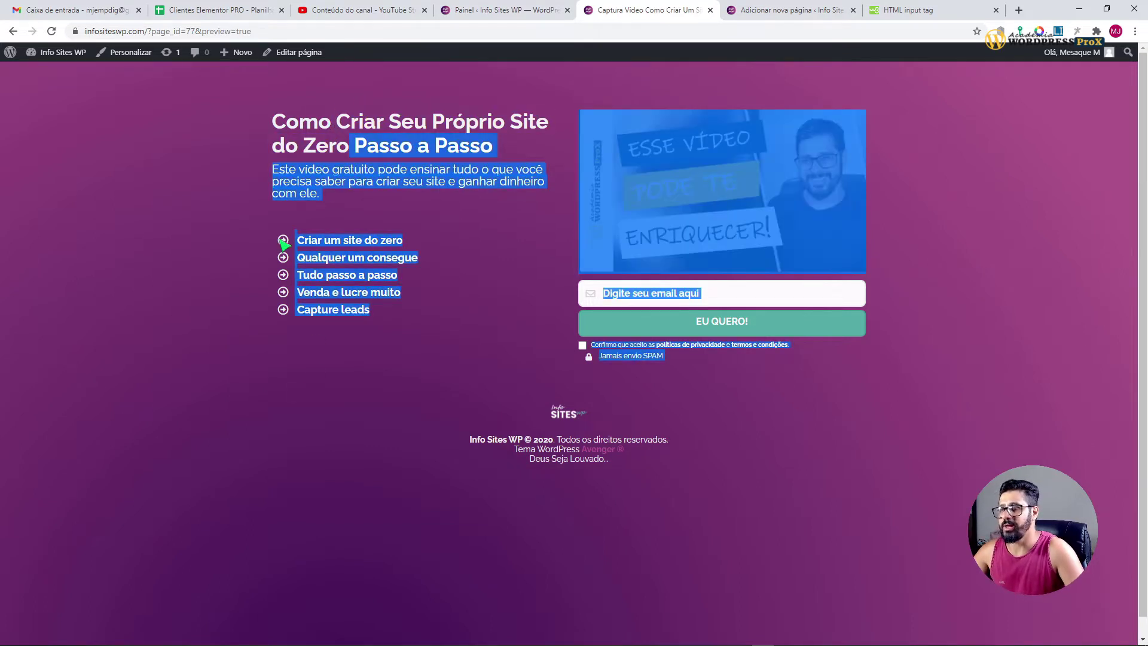
{"action": "left_click", "coordinate": [315, 170]}
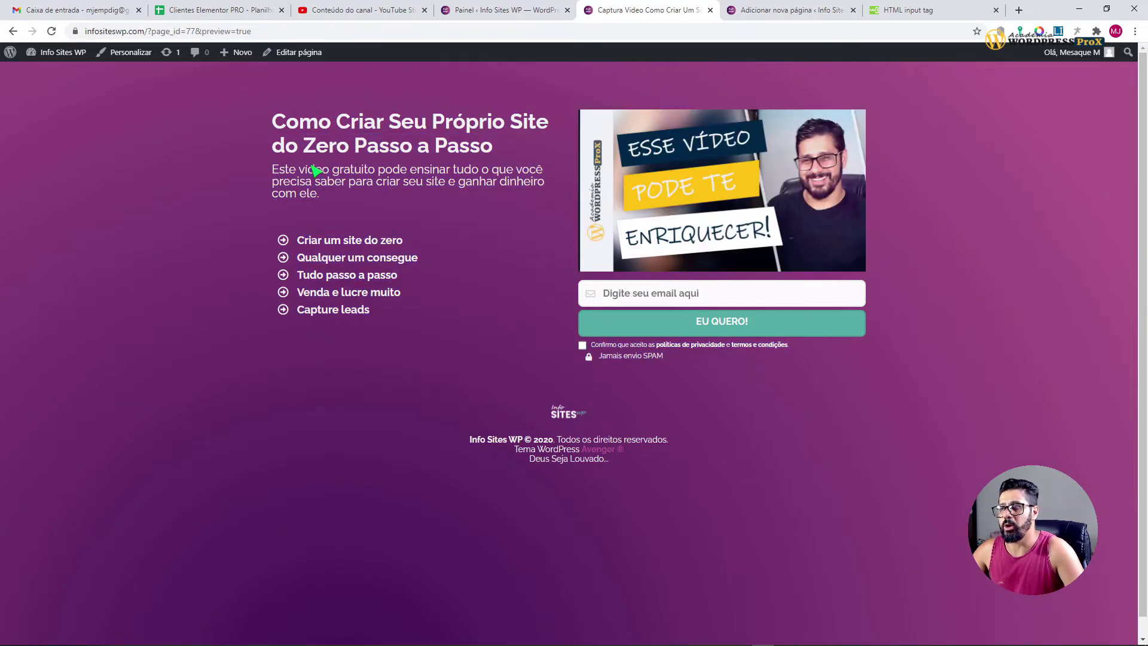
{"action": "left_click", "coordinate": [670, 294]}
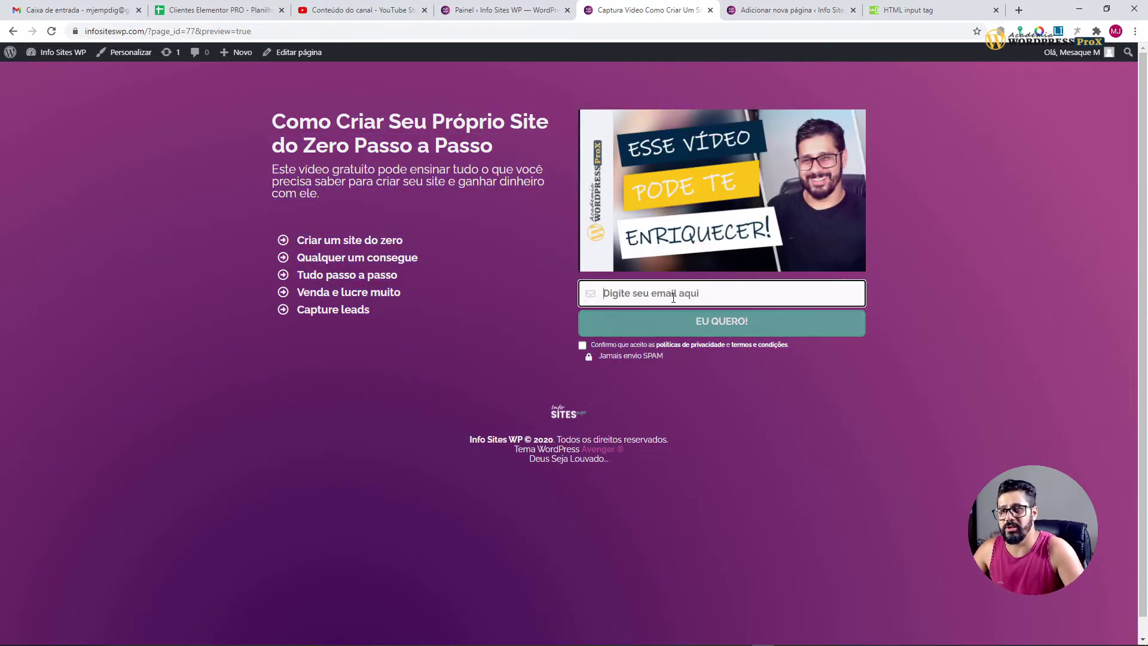
{"action": "left_click", "coordinate": [763, 453]}
{"action": "left_click", "coordinate": [583, 345]}
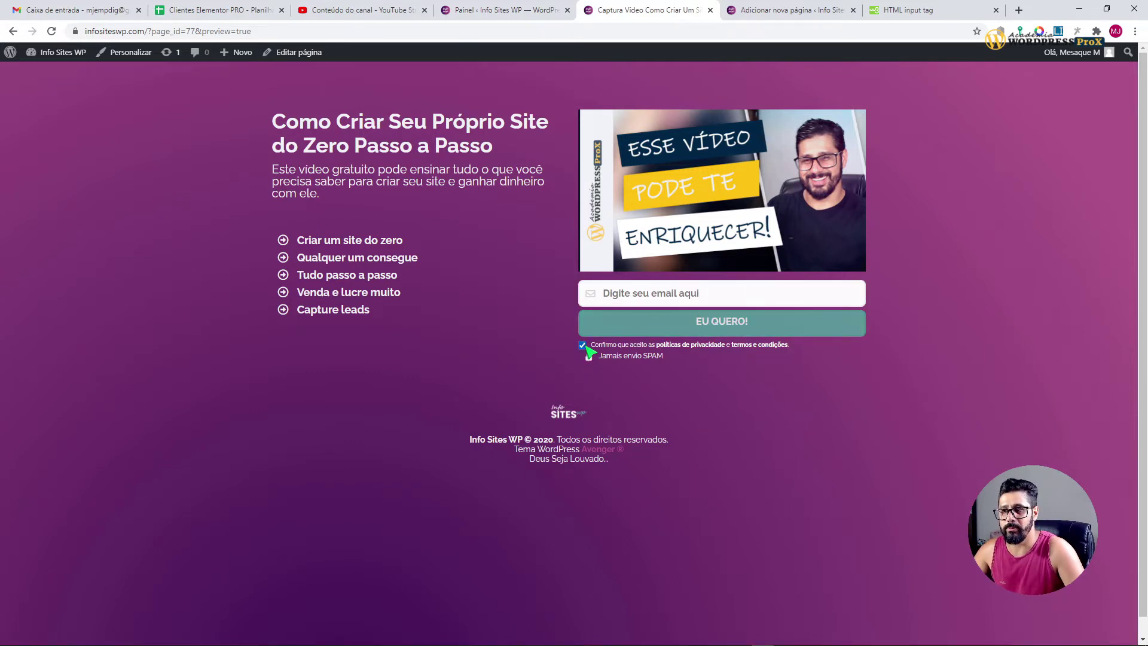
{"action": "left_click_drag", "start_coordinate": [599, 347], "coordinate": [797, 351]}
{"action": "left_click", "coordinate": [777, 361]}
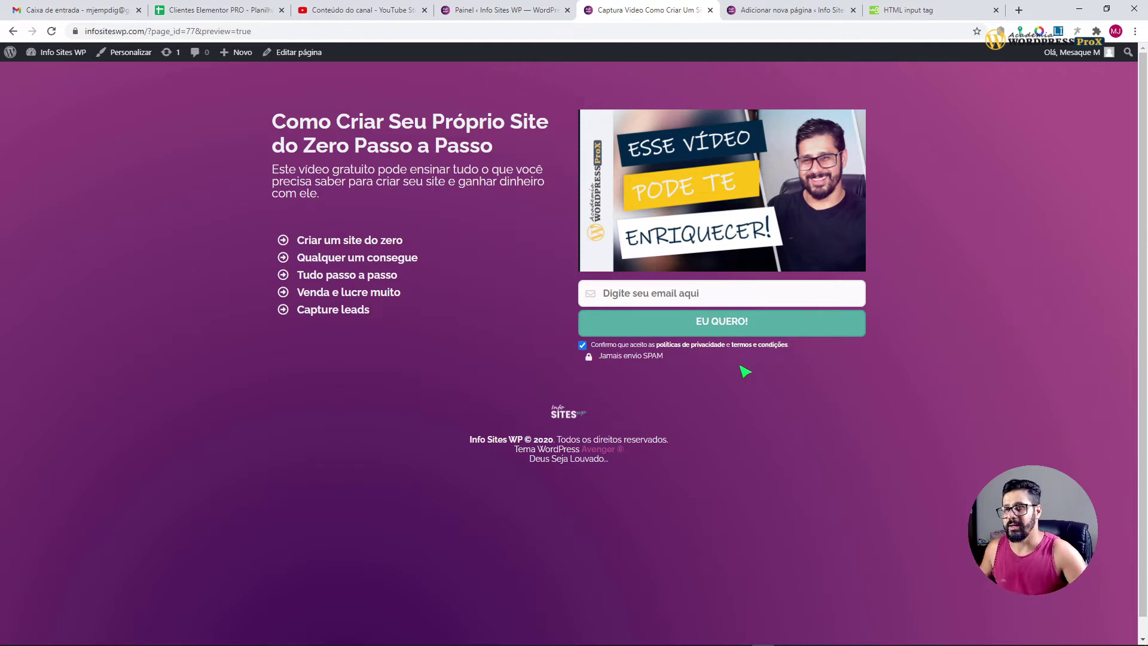
{"action": "key", "text": "ctrl+Tab"}
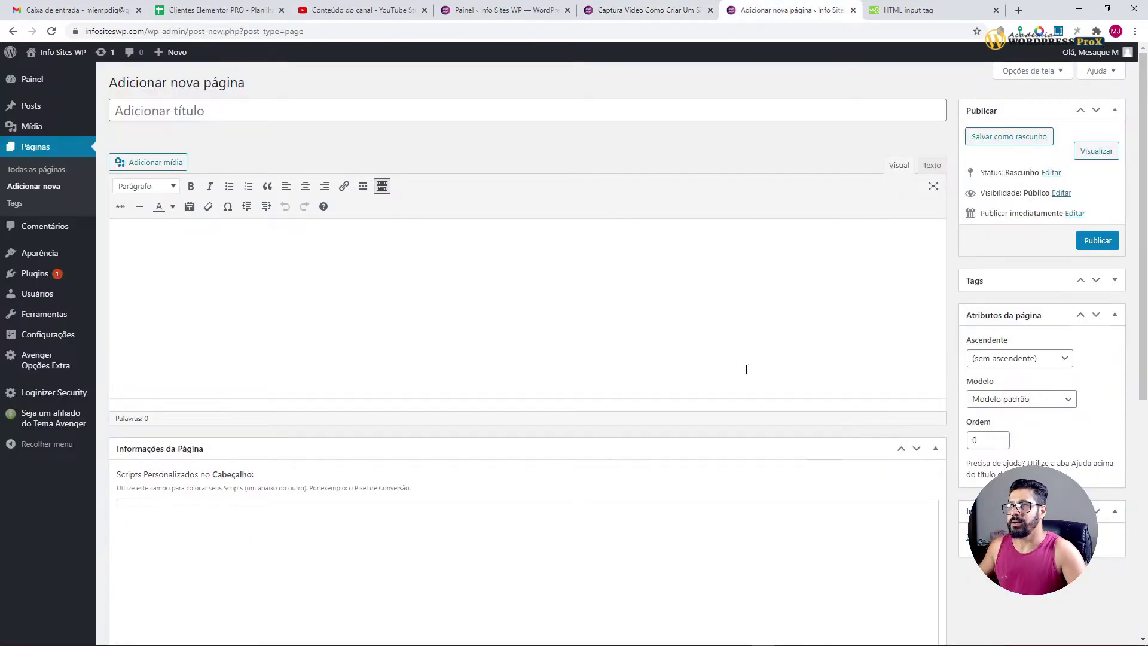
{"action": "left_click", "coordinate": [471, 101]}
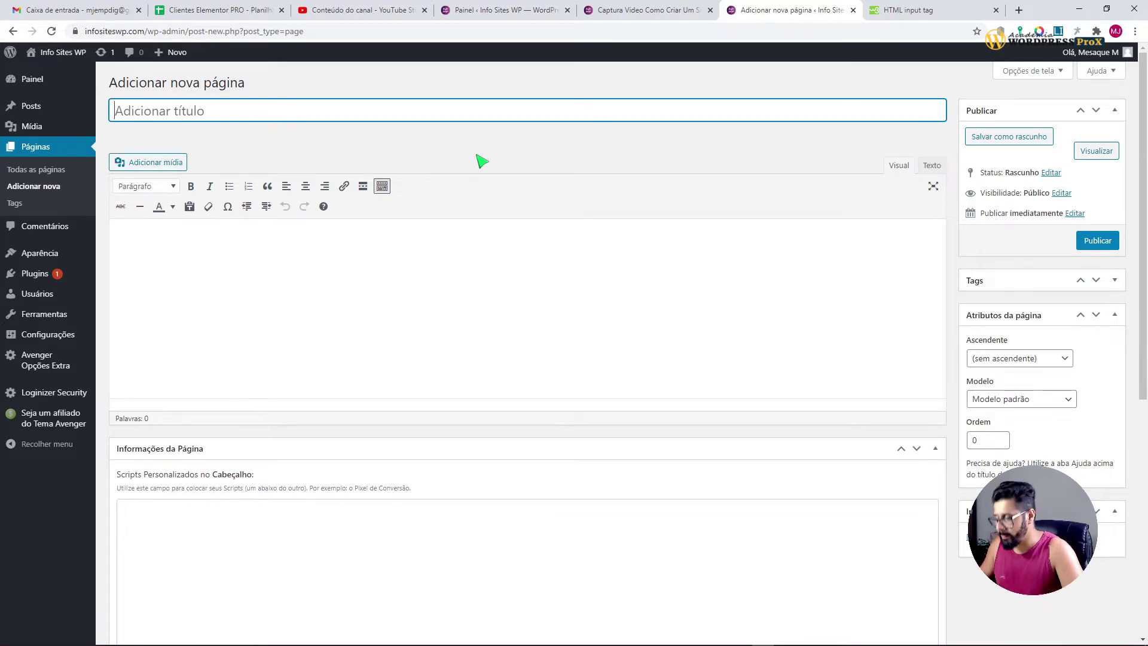
Step: Title the page 'Página de Captura | Vídeo Criar Sites'
{"action": "type", "text": "P"}
{"action": "type", "text": "´pá"}
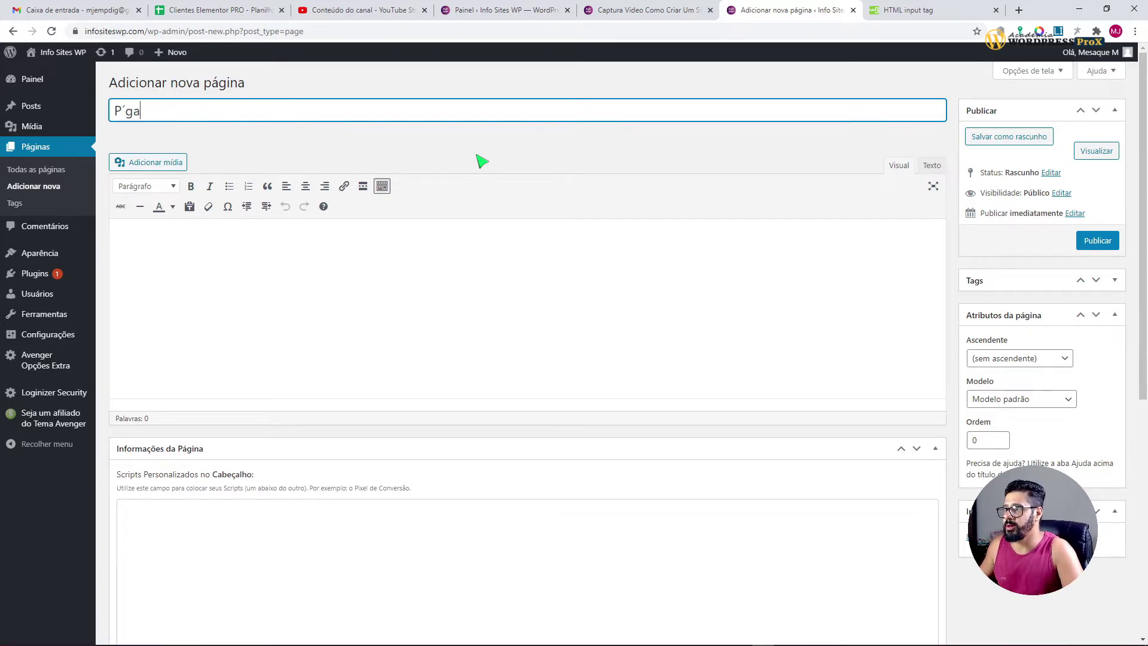
{"action": "key", "text": "BackSpace"}
{"action": "key", "text": "BackSpace"}
{"action": "type", "text": "ágina"}
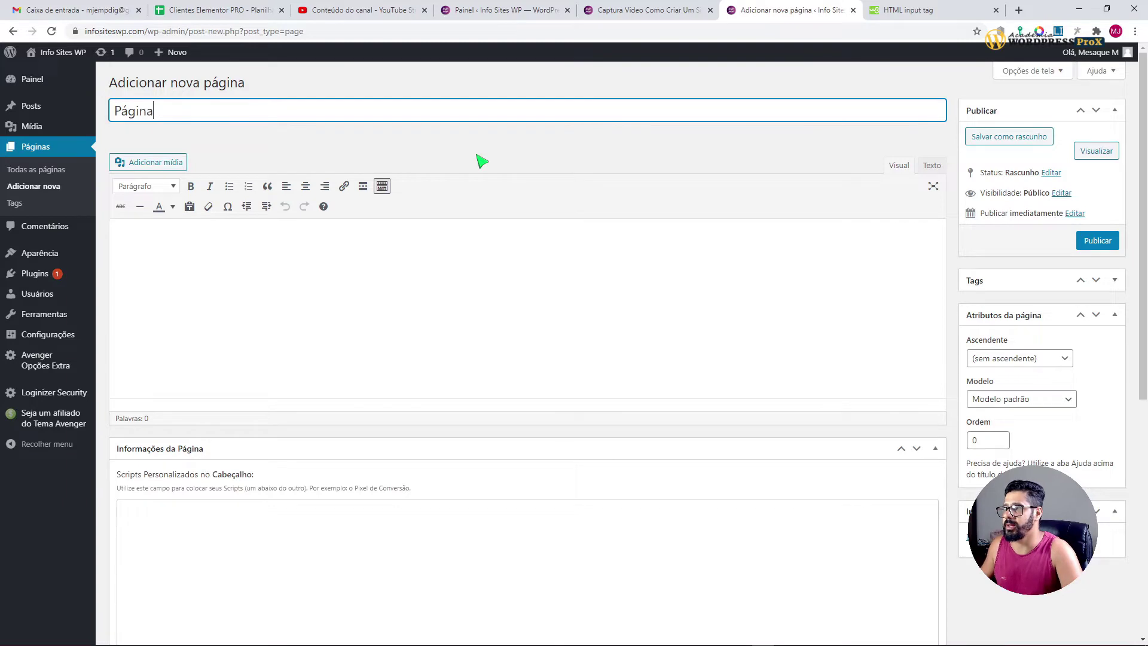
{"action": "type", "text": " de Captura"}
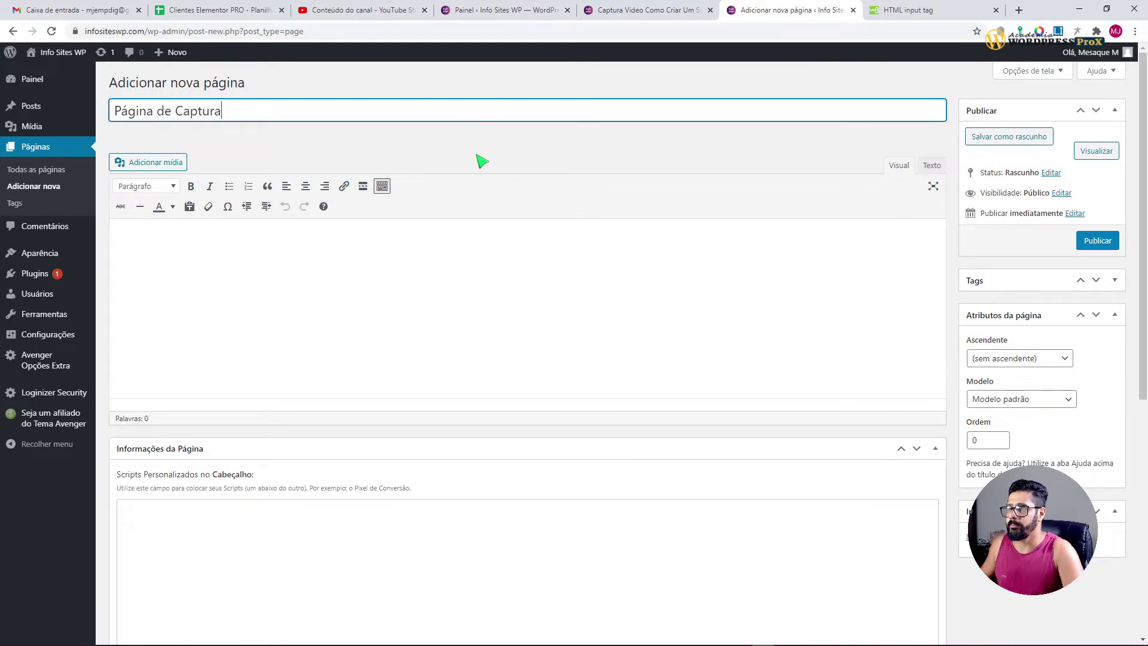
{"action": "type", "text": " | "}
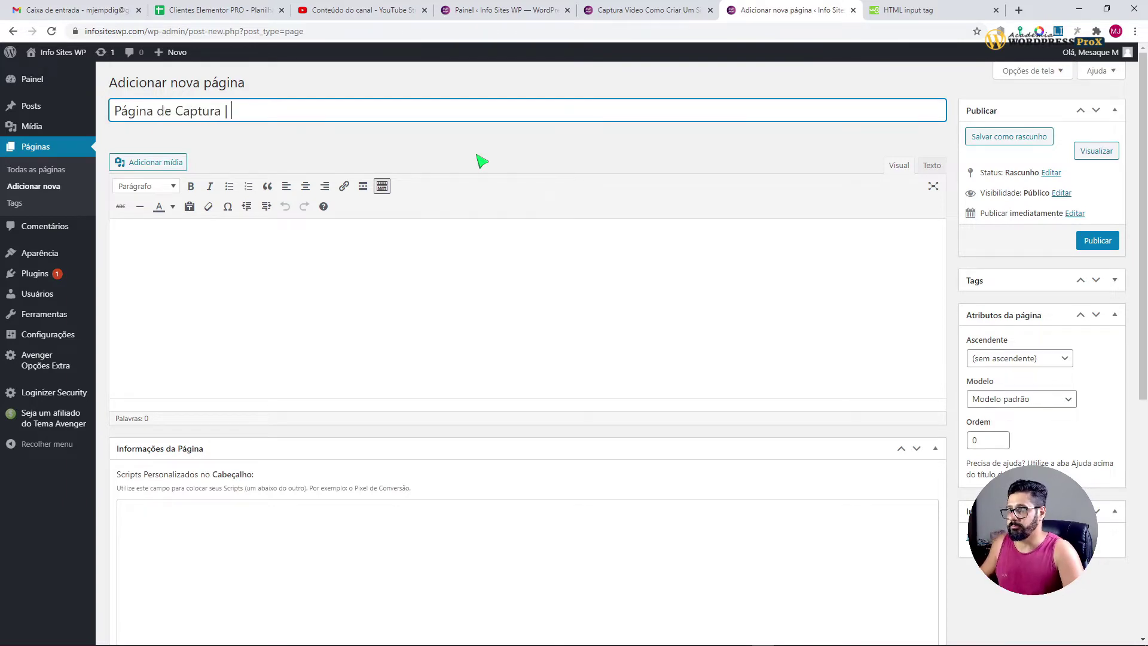
{"action": "type", "text": "Vídeo Cria"}
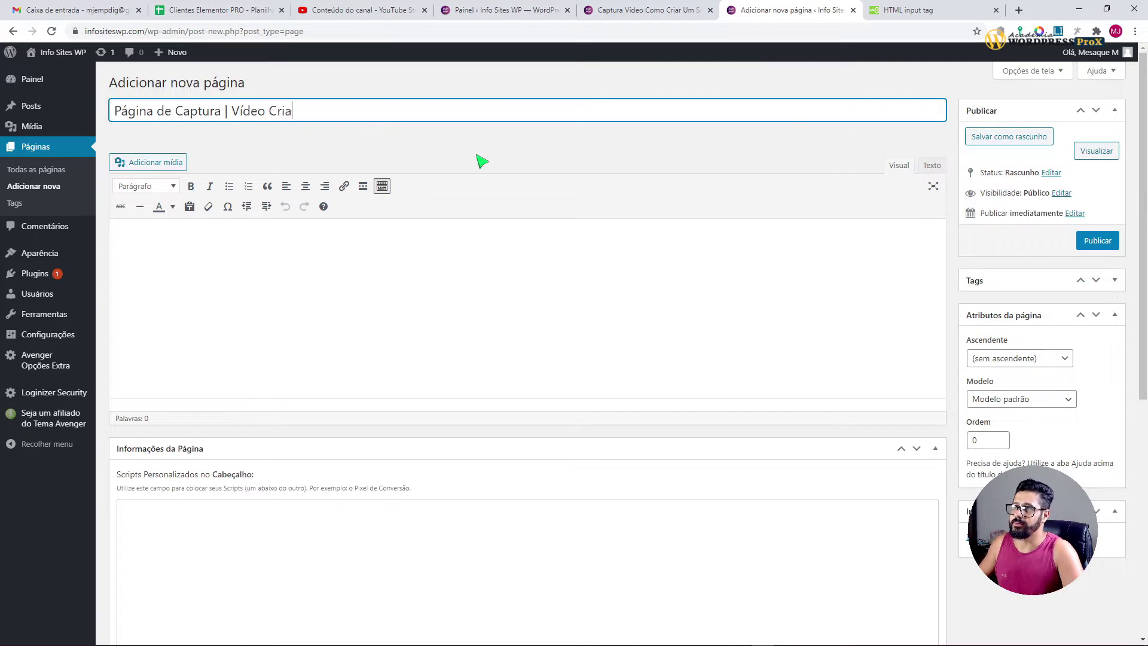
{"action": "type", "text": "r Sites"}
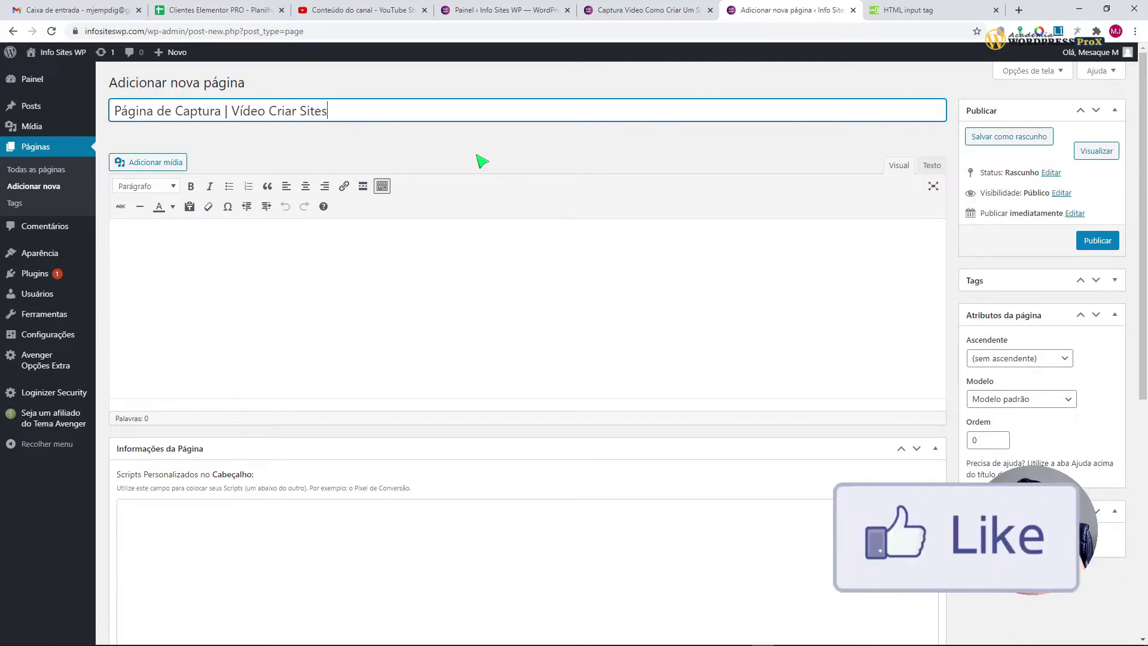
{"action": "left_click_drag", "start_coordinate": [384, 113], "coordinate": [111, 111]}
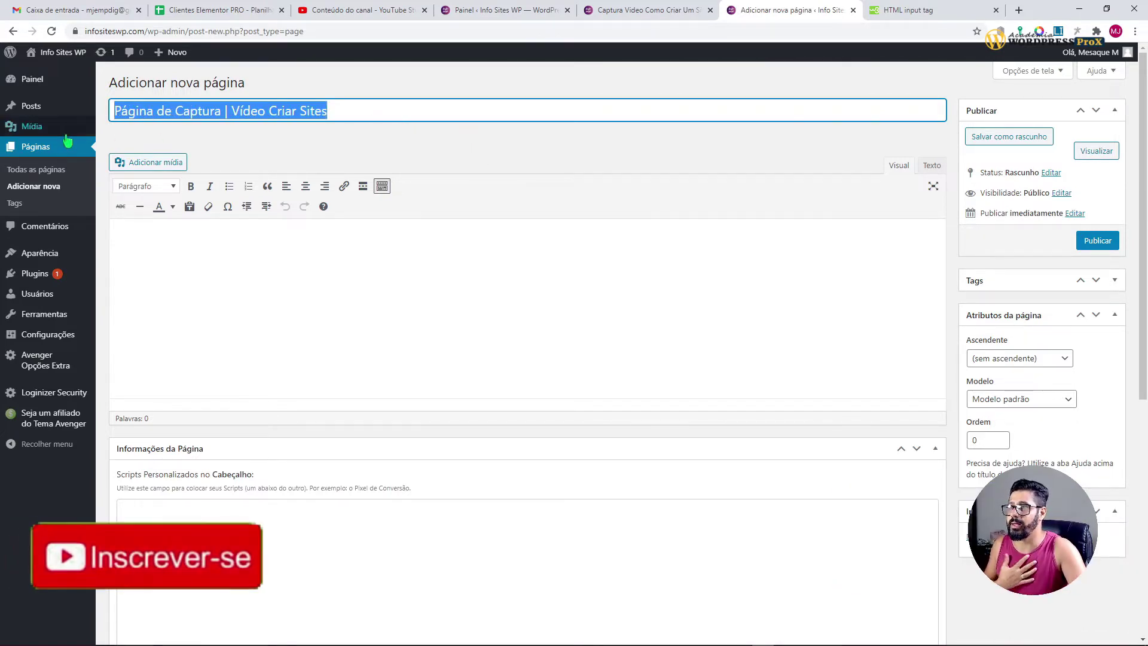
{"action": "left_click", "coordinate": [515, 148]}
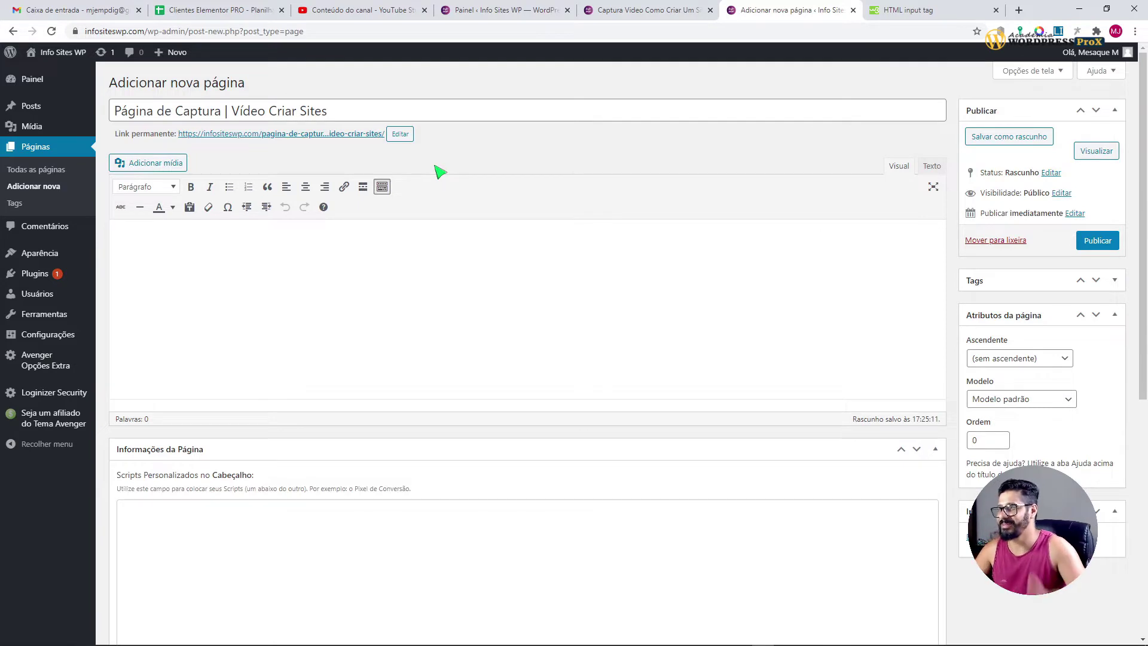
Step: Delete 'pagina-de-captura-' from the permalink so the slug is video-criar-sites-wp
{"action": "left_click", "coordinate": [400, 134]}
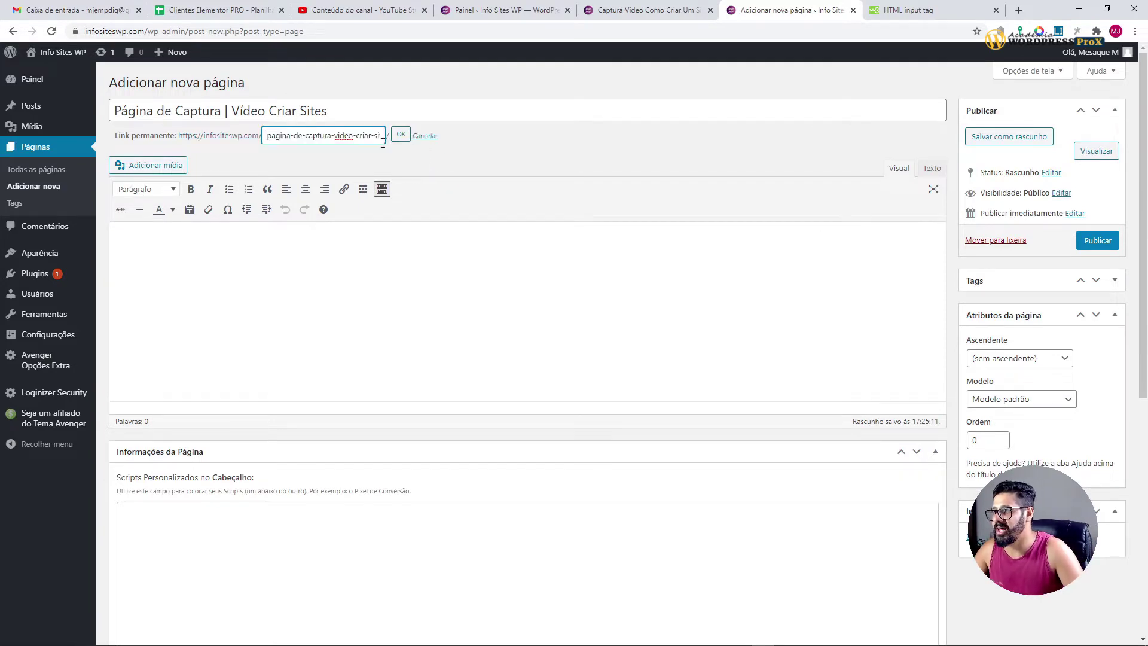
{"action": "triple_click", "coordinate": [279, 137]}
{"action": "left_click", "coordinate": [352, 138]}
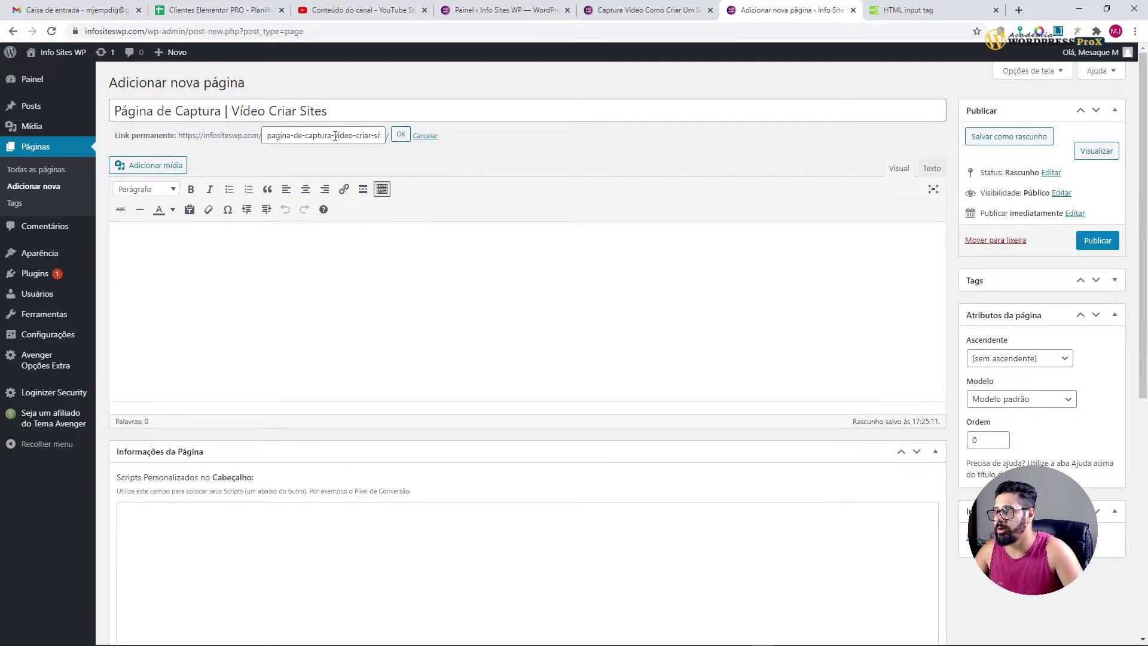
{"action": "left_click_drag", "start_coordinate": [335, 136], "coordinate": [190, 137]}
{"action": "key", "text": "BackSpace"}
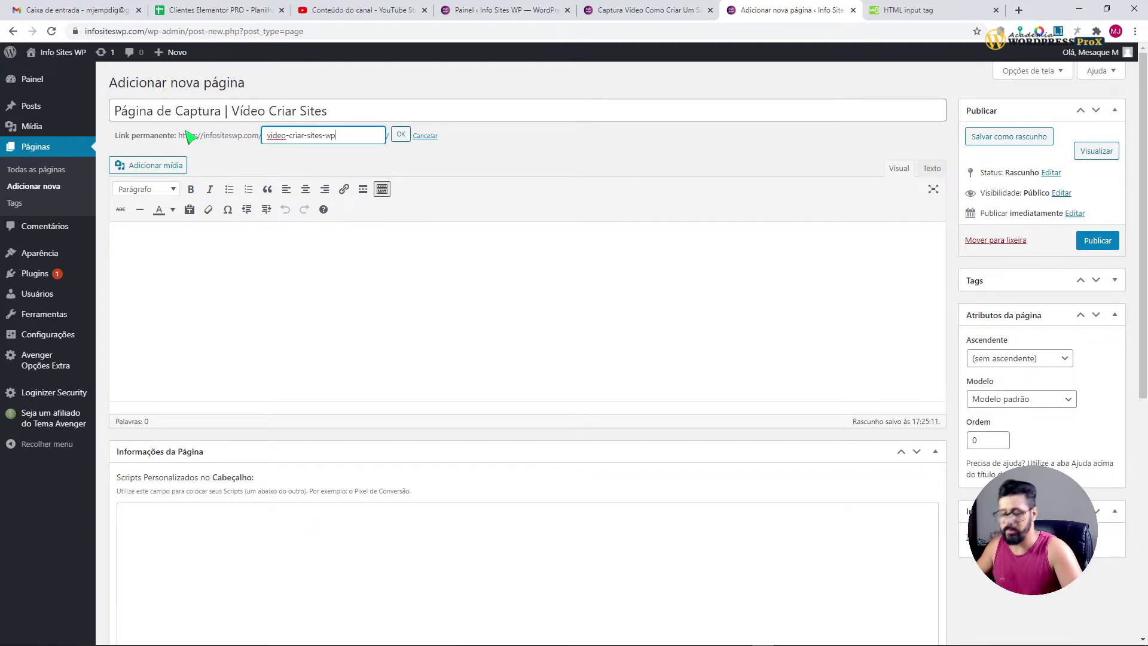
{"action": "left_click", "coordinate": [400, 135]}
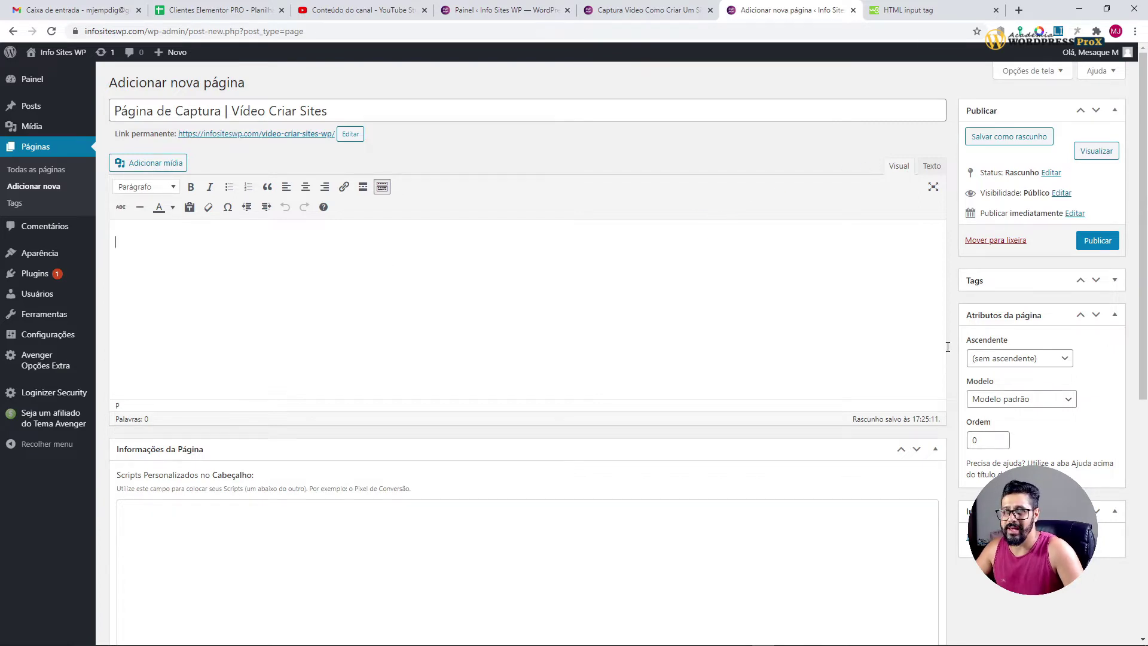
Step: Show the Atributos da página box in the sidebar through Screen Options
{"action": "left_click", "coordinate": [1002, 316]}
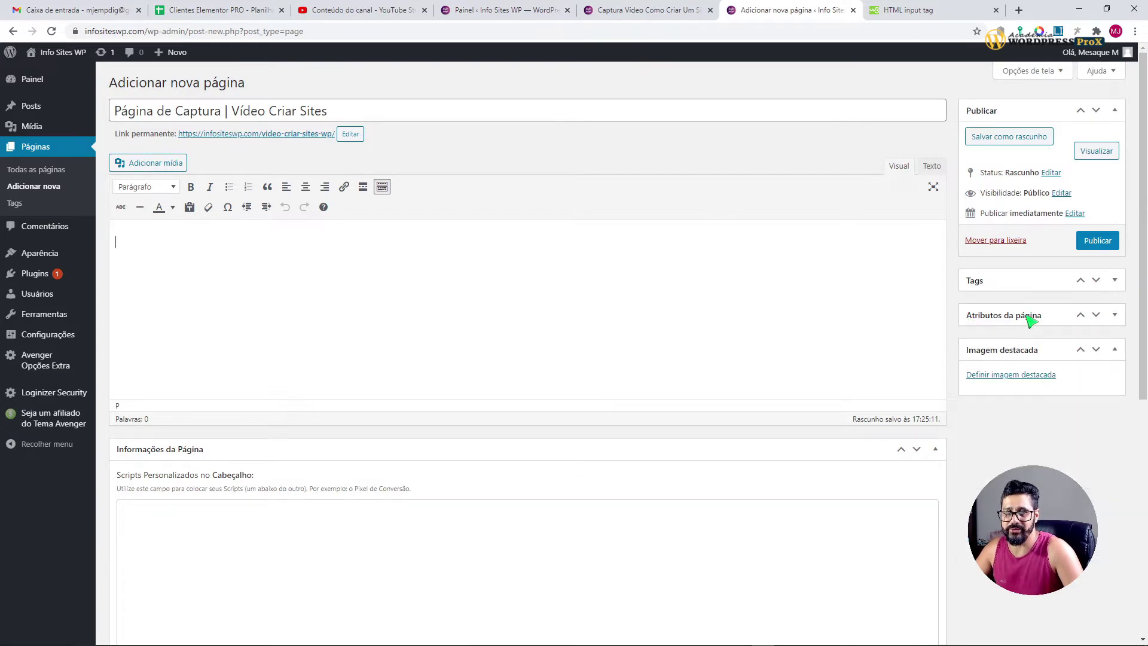
{"action": "left_click", "coordinate": [935, 449]}
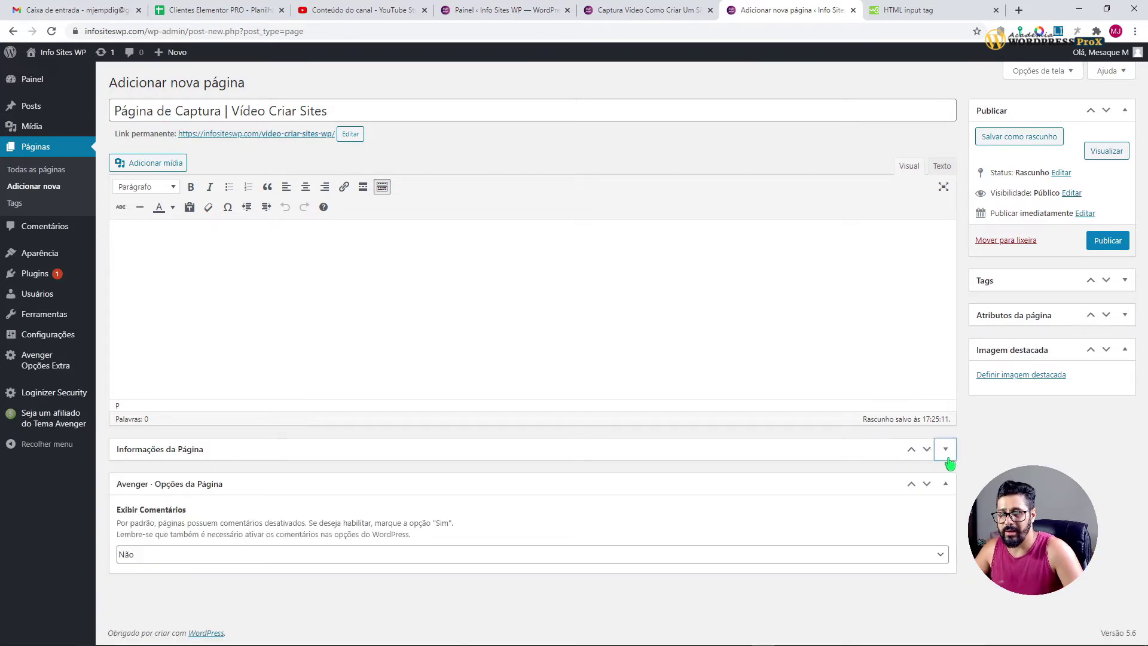
{"action": "left_click", "coordinate": [945, 486]}
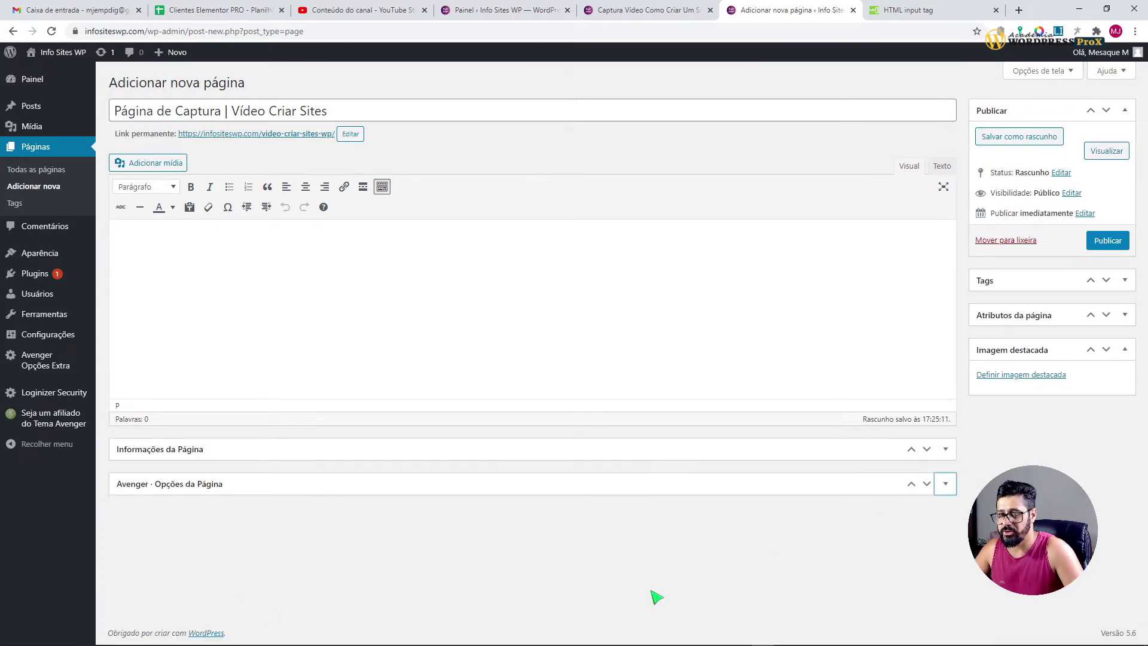
{"action": "left_click", "coordinate": [945, 484]}
{"action": "left_click", "coordinate": [944, 449]}
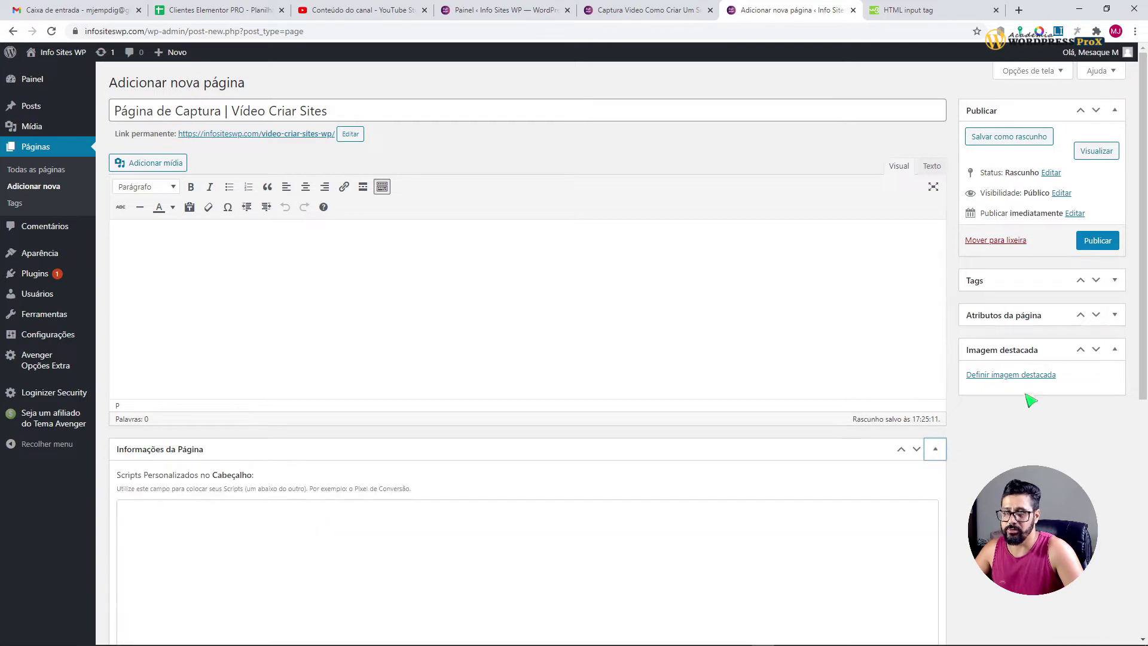
{"action": "left_click", "coordinate": [1114, 315]}
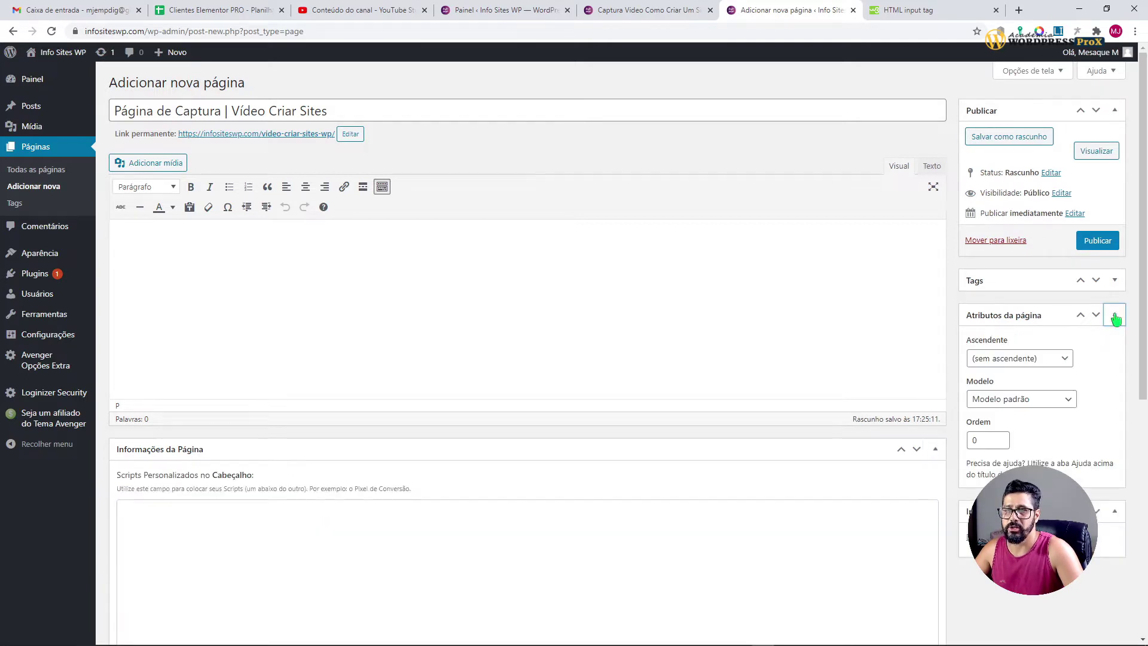
{"action": "left_click", "coordinate": [1039, 77]}
{"action": "left_click", "coordinate": [183, 124]}
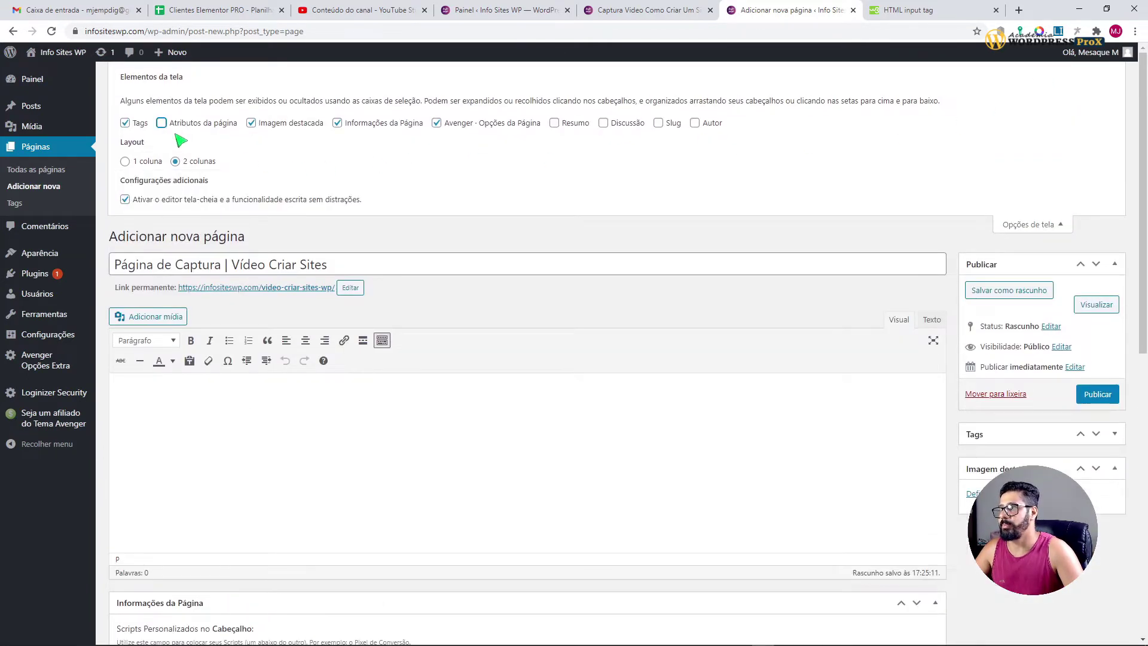
{"action": "left_click", "coordinate": [162, 125]}
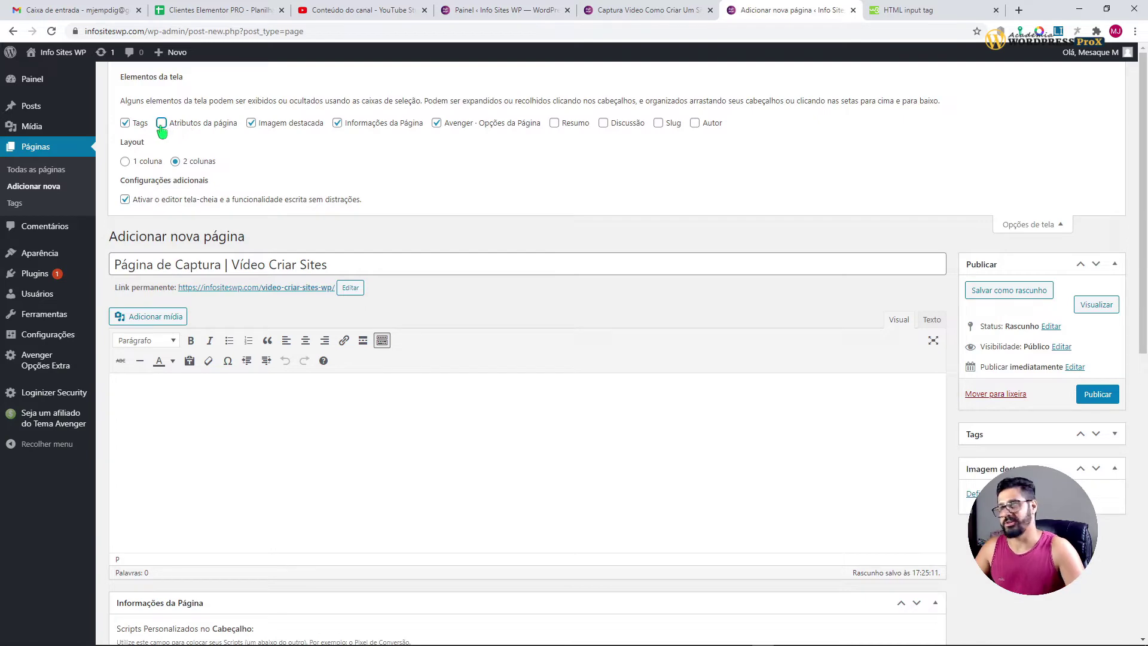
{"action": "left_click", "coordinate": [1040, 224]}
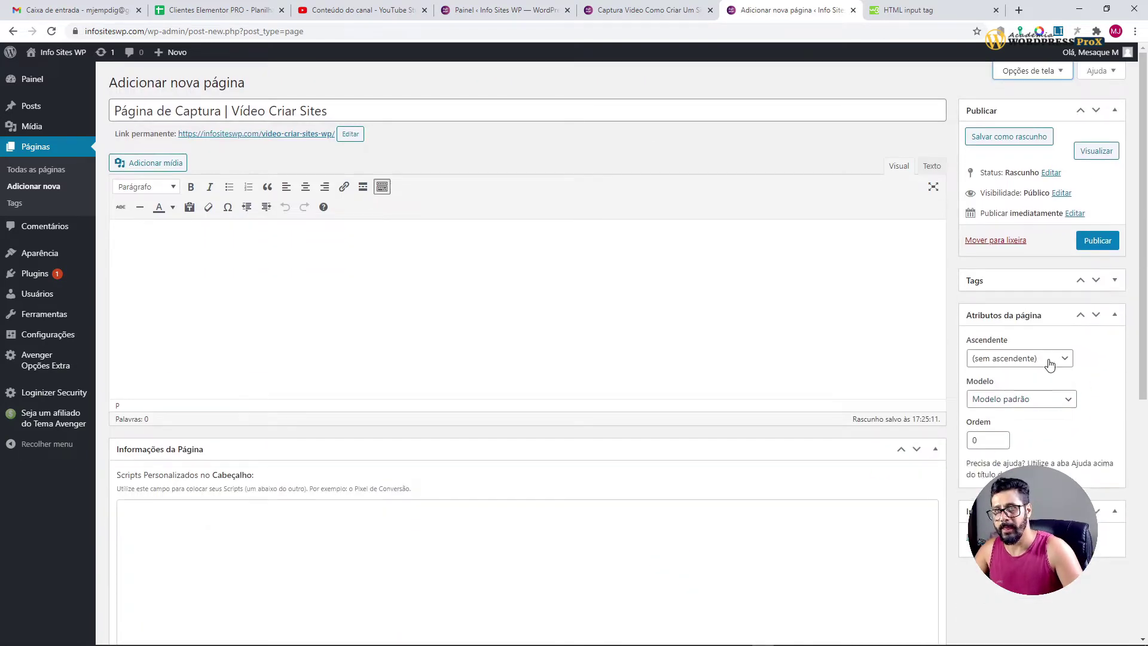
Step: Choose the Página captura template and save the page as a draft
{"action": "left_click", "coordinate": [993, 399]}
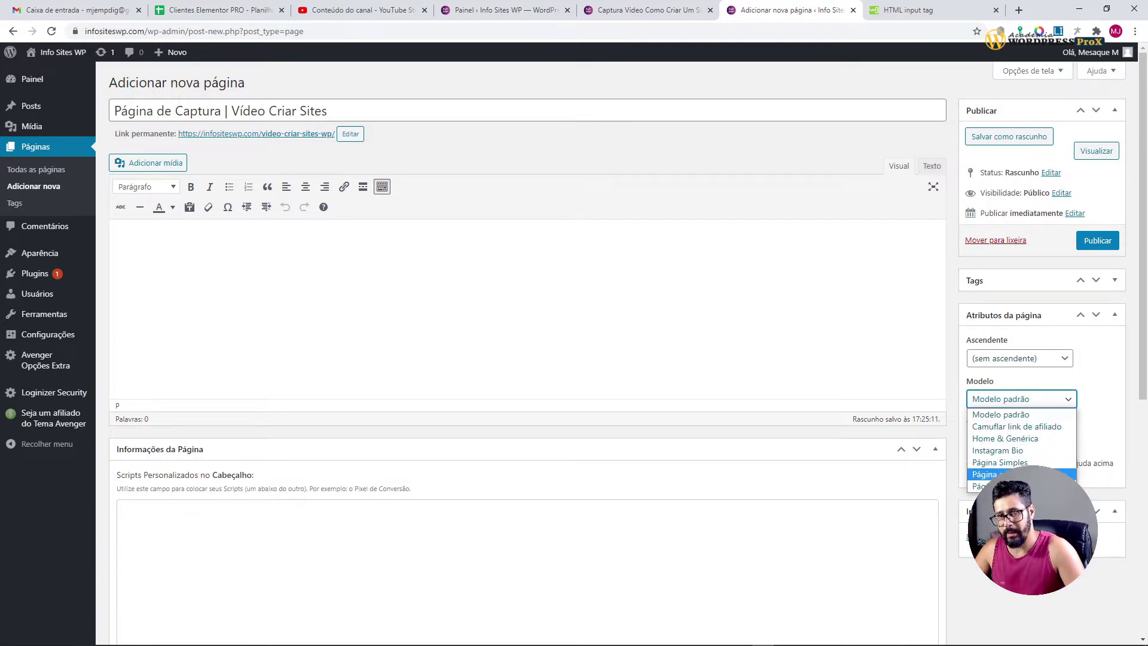
{"action": "left_click", "coordinate": [993, 474]}
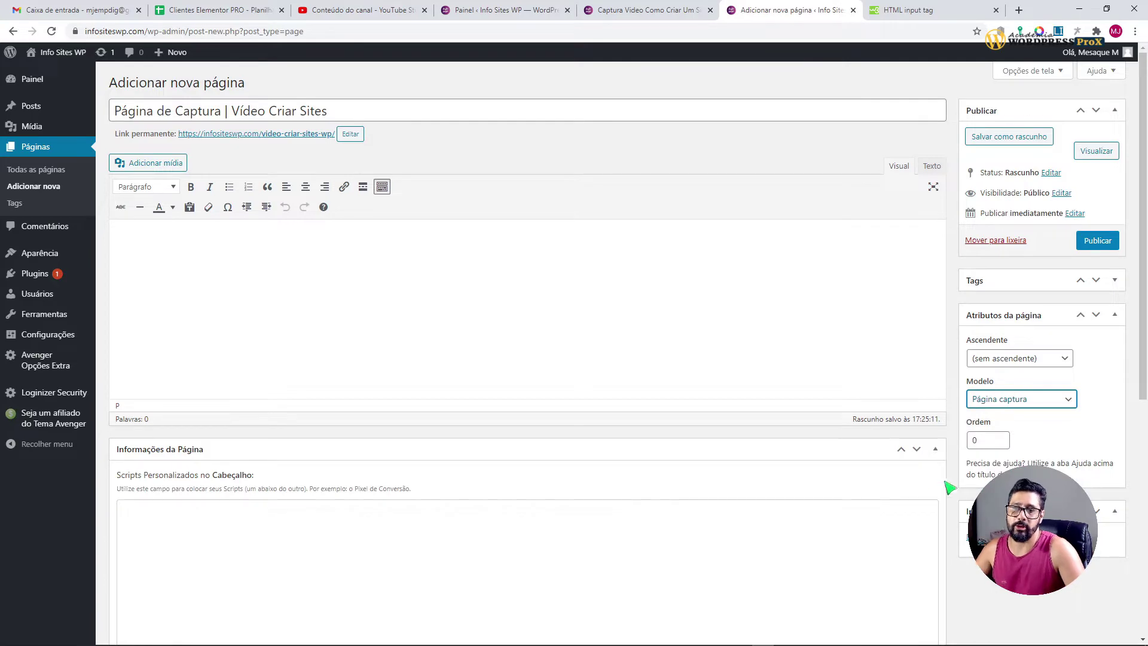
{"action": "scroll", "coordinate": [794, 402], "scroll_direction": "down", "scroll_amount": 6}
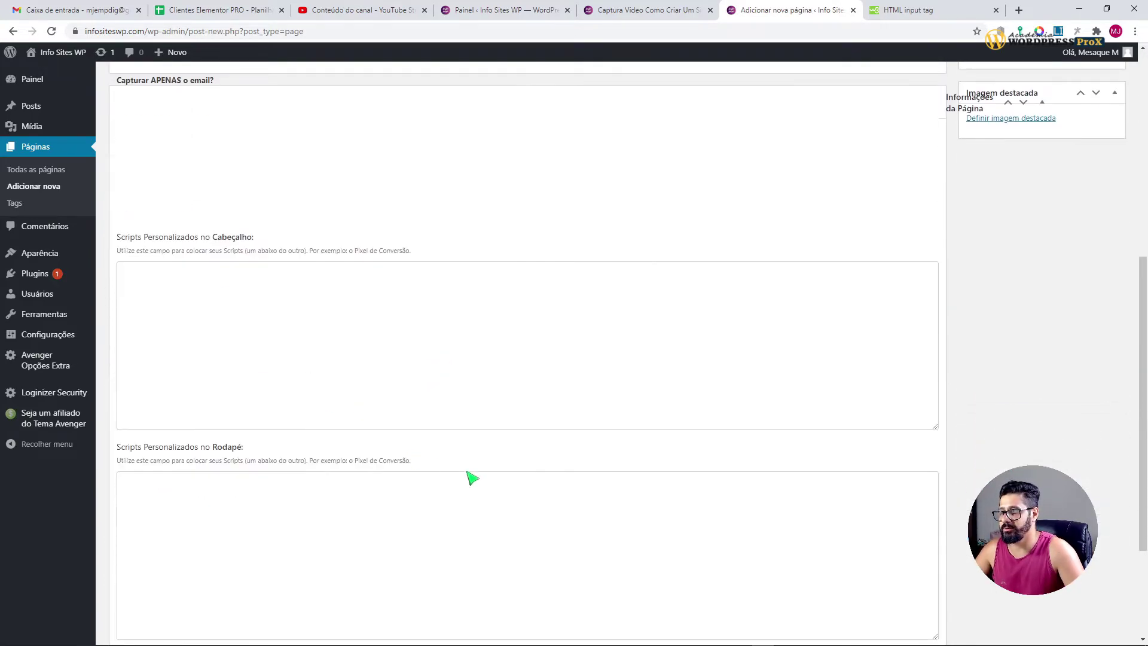
{"action": "scroll", "coordinate": [472, 478], "scroll_direction": "down", "scroll_amount": 3}
{"action": "scroll", "coordinate": [526, 496], "scroll_direction": "up", "scroll_amount": 10}
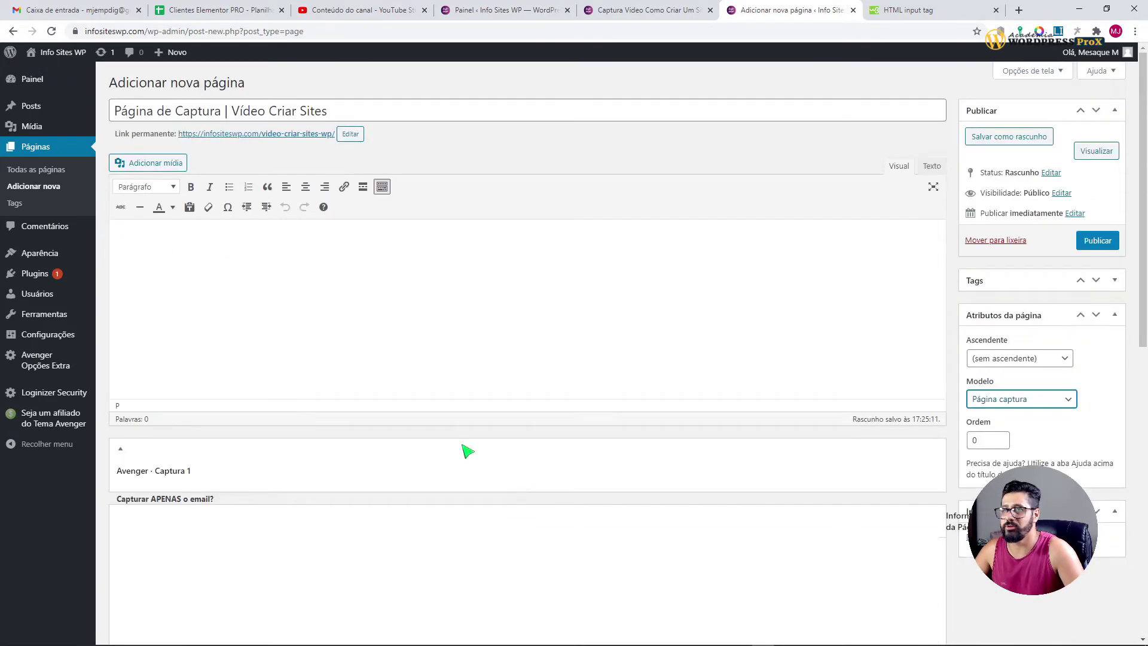
{"action": "left_click", "coordinate": [999, 139]}
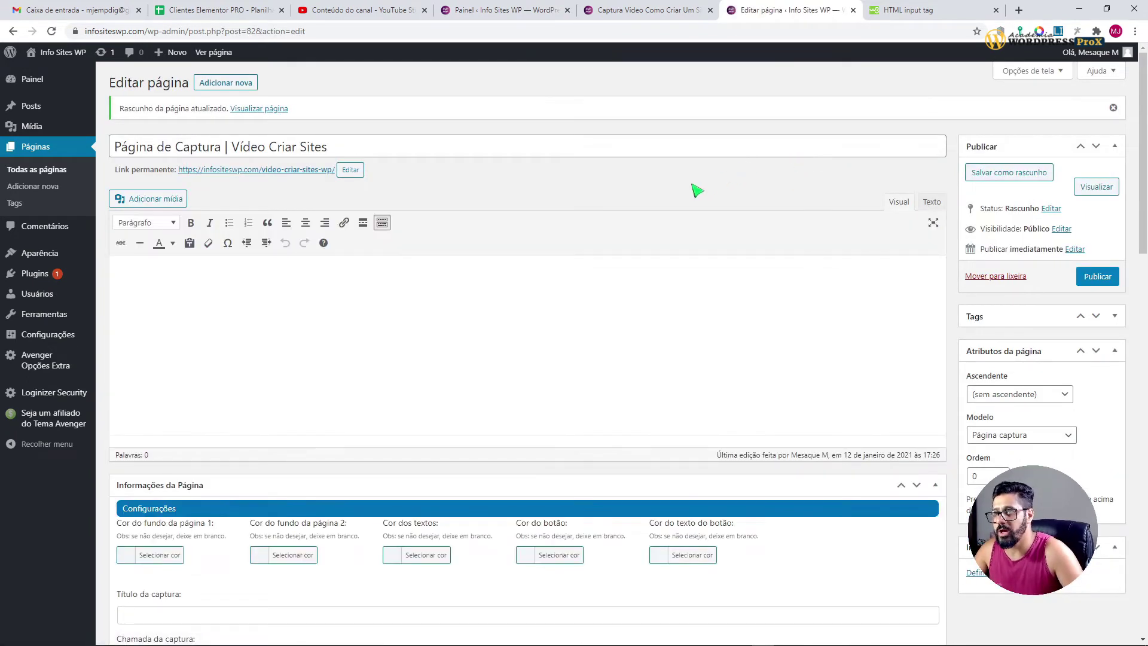
Step: Copy the light purple #AD5389 from the Gradients palette on the existing capture page preview
{"action": "scroll", "coordinate": [917, 589], "scroll_direction": "down", "scroll_amount": 1}
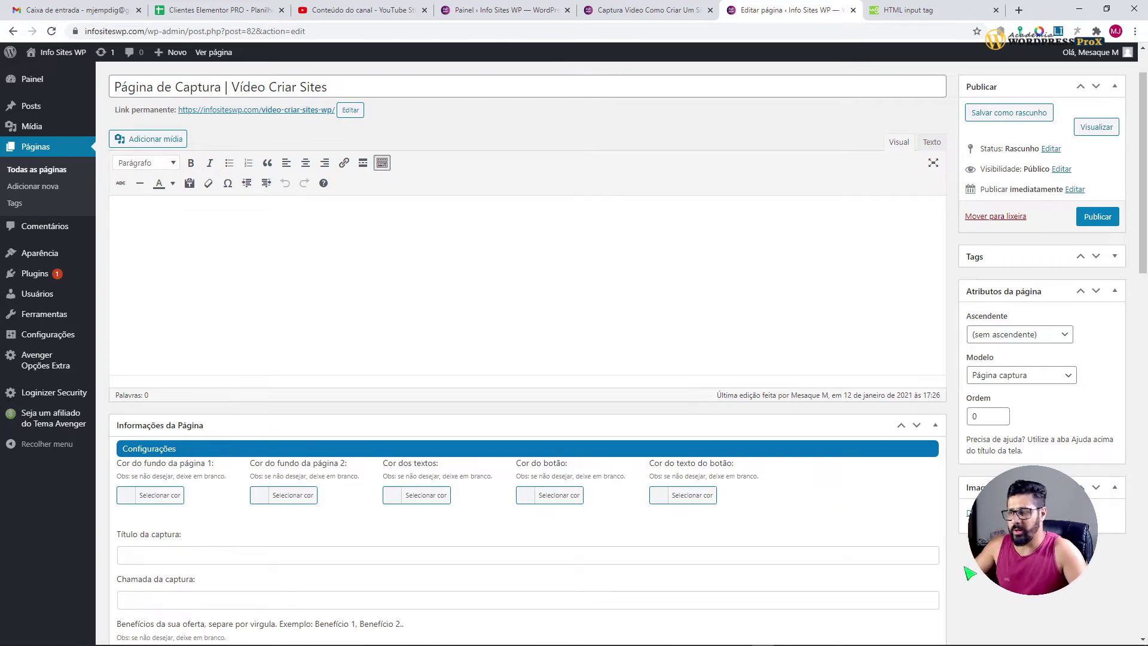
{"action": "scroll", "coordinate": [953, 536], "scroll_direction": "down", "scroll_amount": 3}
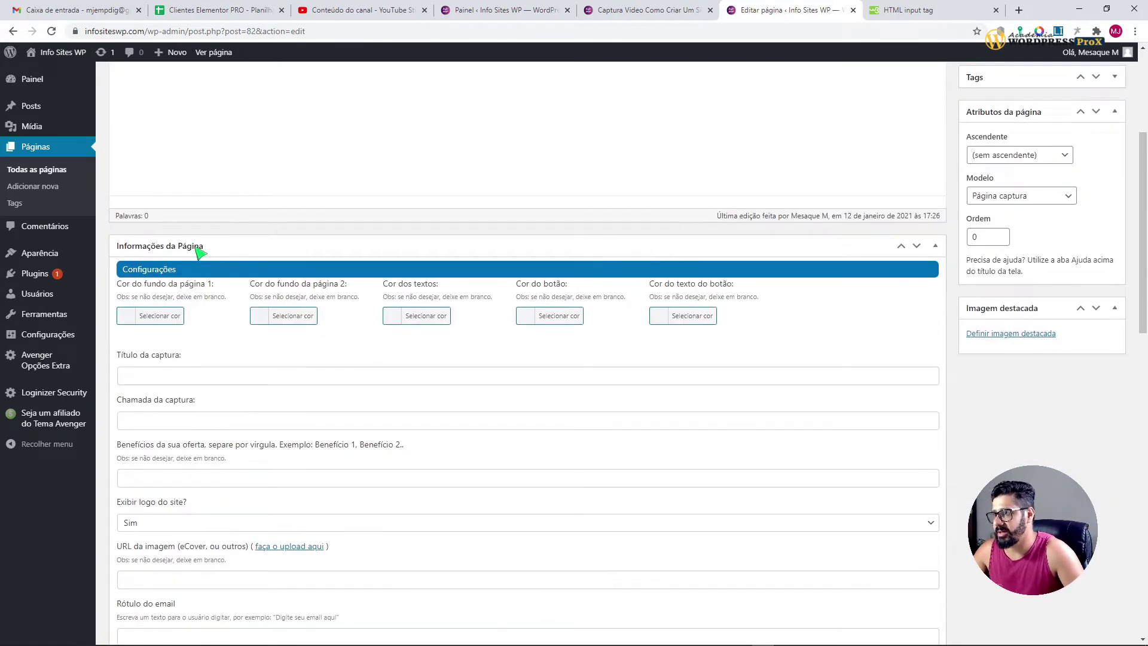
{"action": "left_click_drag", "start_coordinate": [160, 285], "coordinate": [213, 287]}
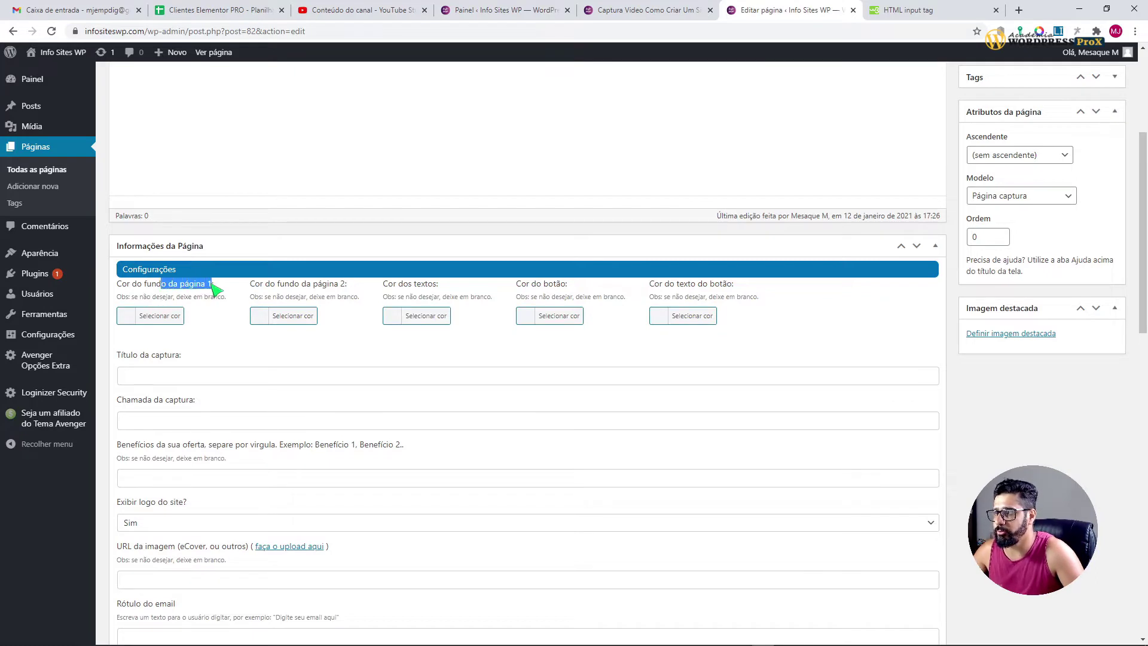
{"action": "left_click", "coordinate": [646, 10]}
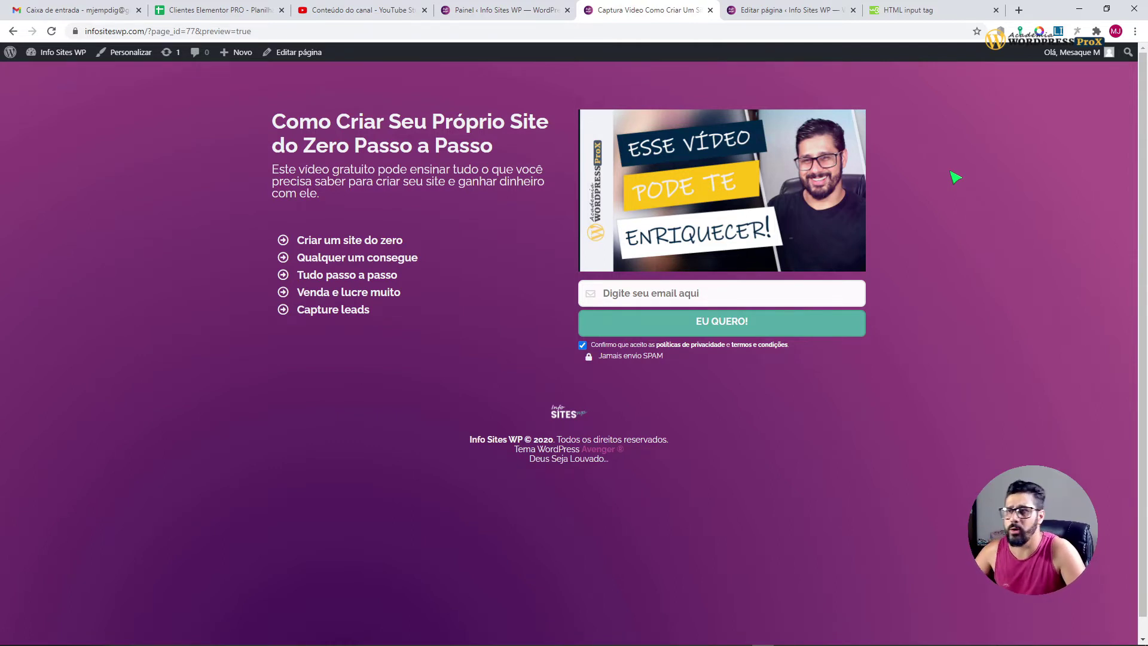
{"action": "left_click", "coordinate": [1040, 32]}
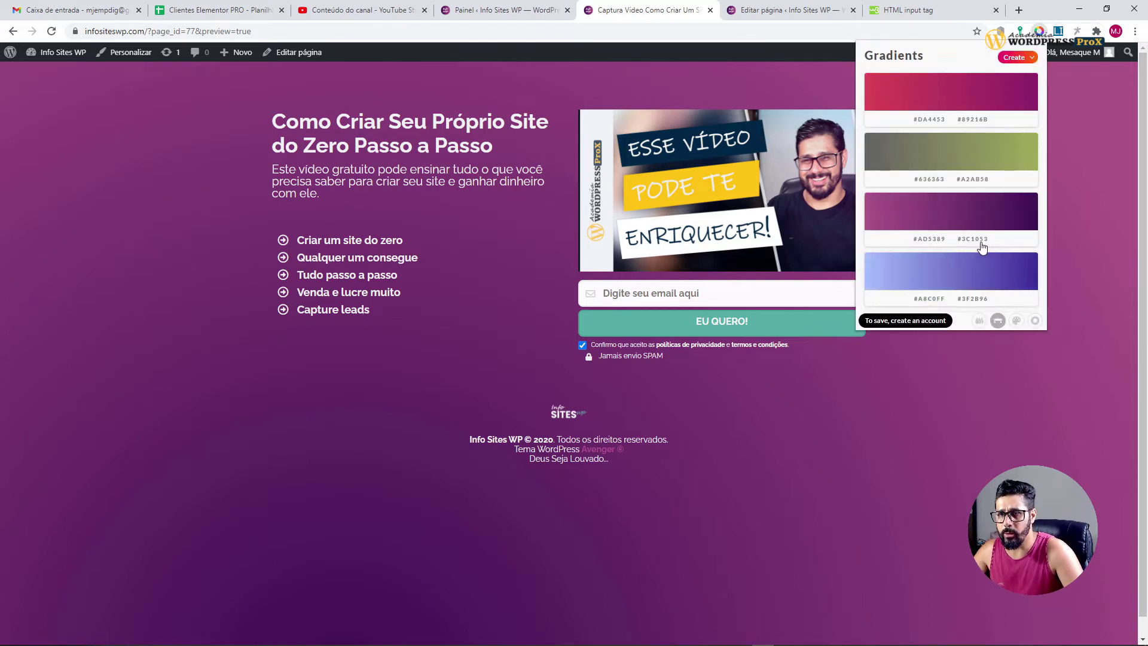
{"action": "left_click", "coordinate": [929, 240]}
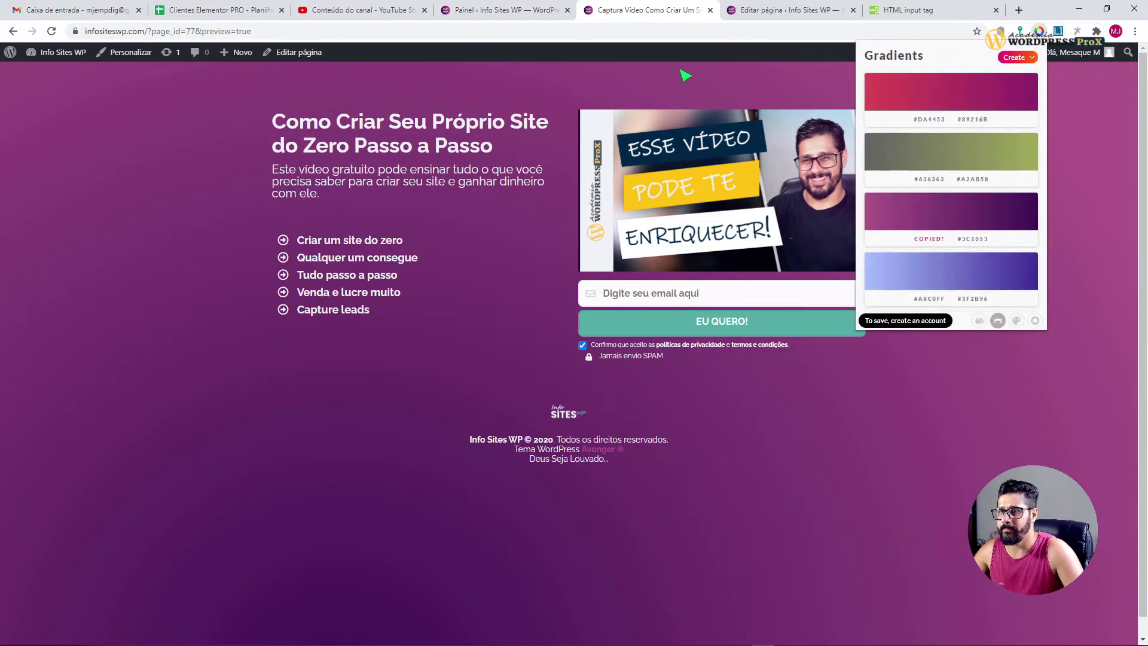
Step: Paste #AD5389 as Cor do fundo da página 1
{"action": "left_click", "coordinate": [761, 13]}
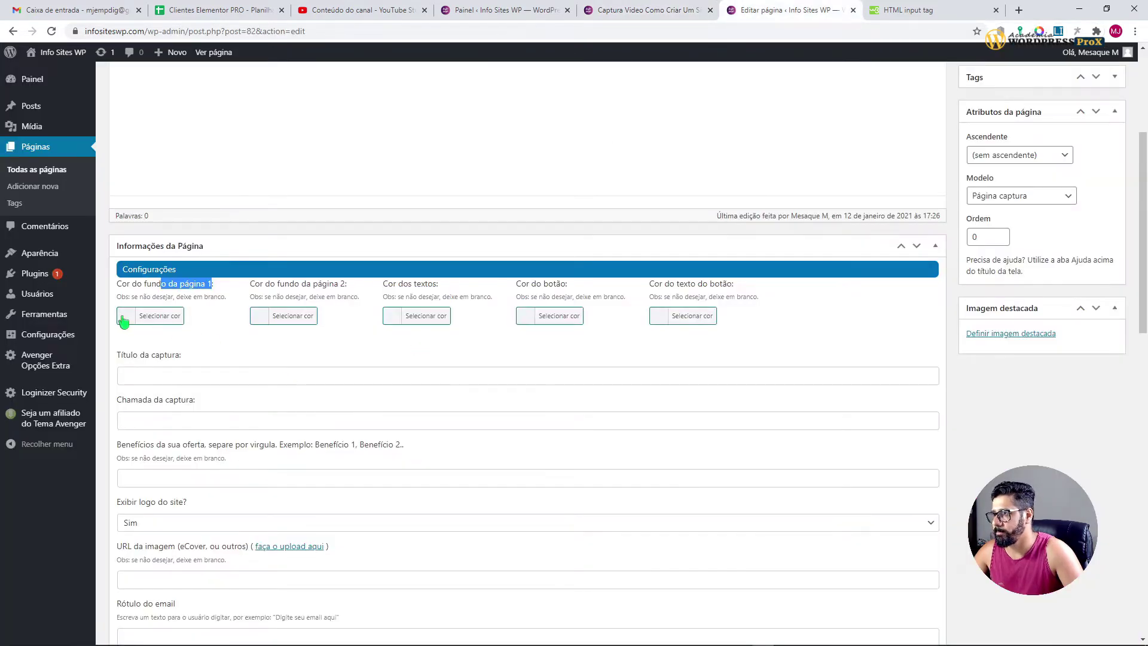
{"action": "left_click", "coordinate": [158, 293]}
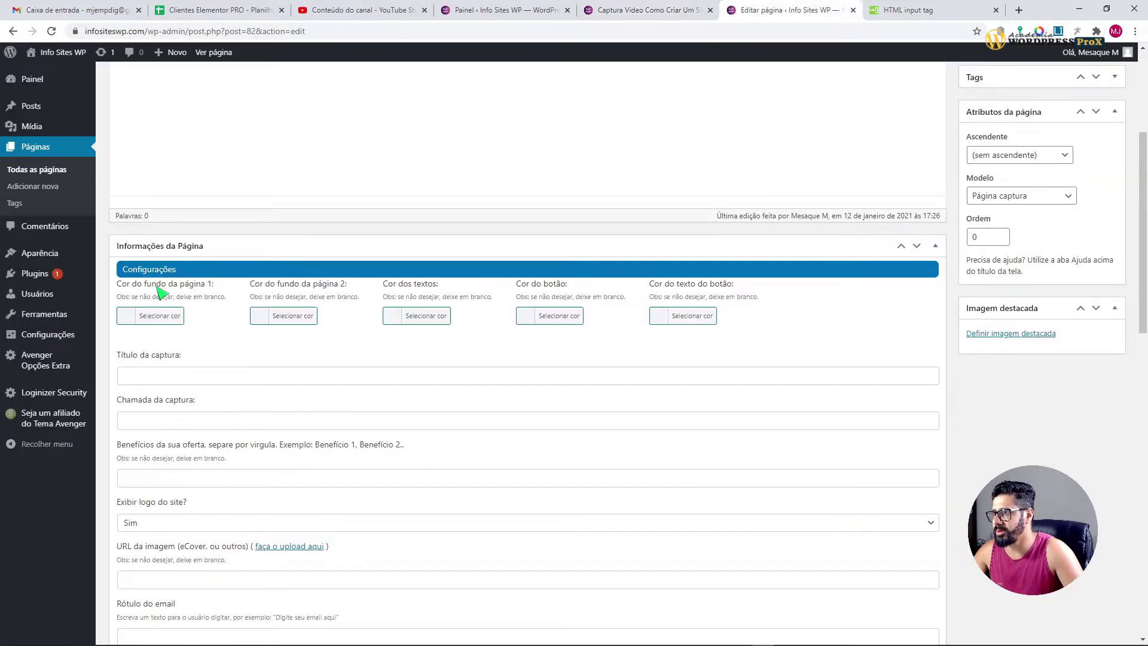
{"action": "left_click", "coordinate": [125, 321]}
{"action": "left_click", "coordinate": [205, 322]}
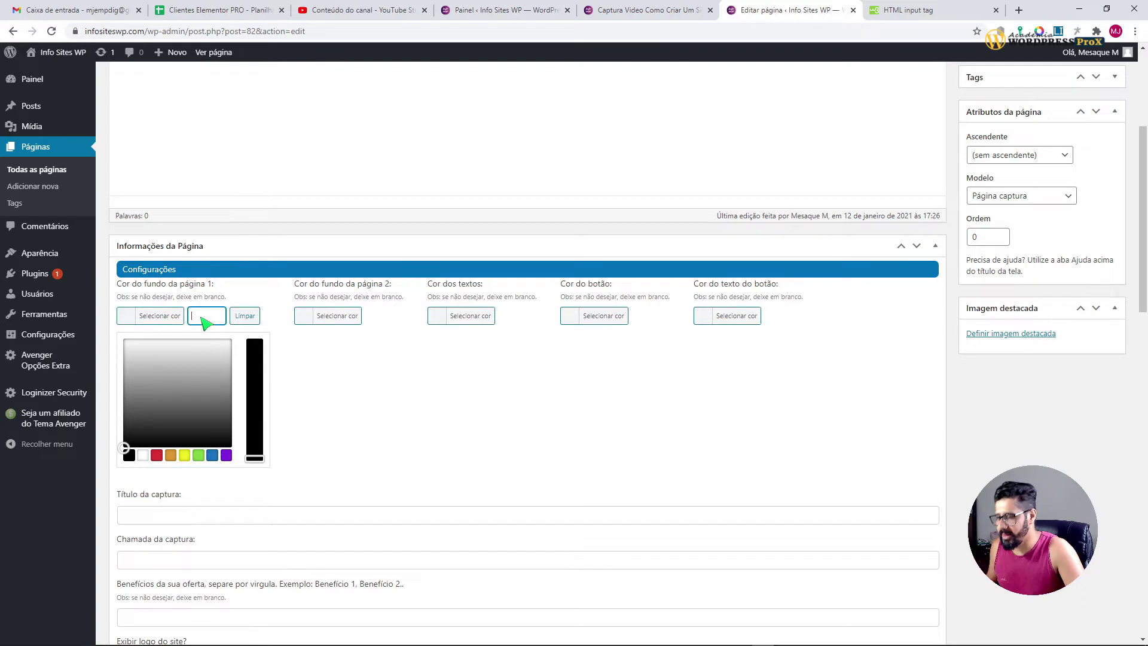
{"action": "key", "text": "ctrl+v"}
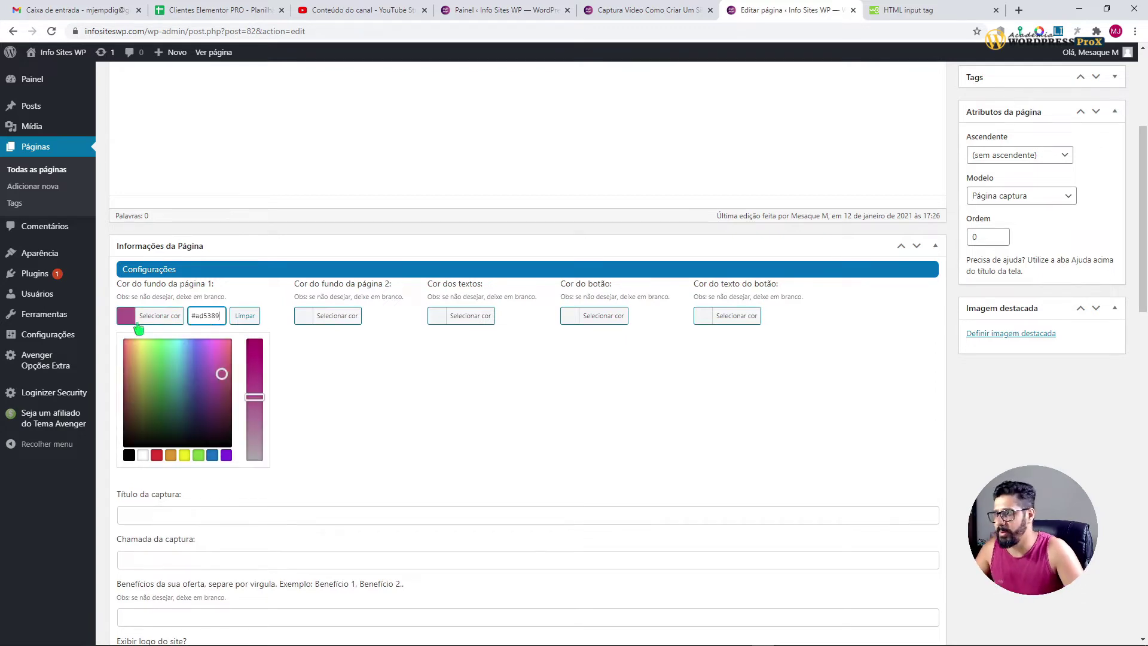
{"action": "left_click", "coordinate": [129, 323]}
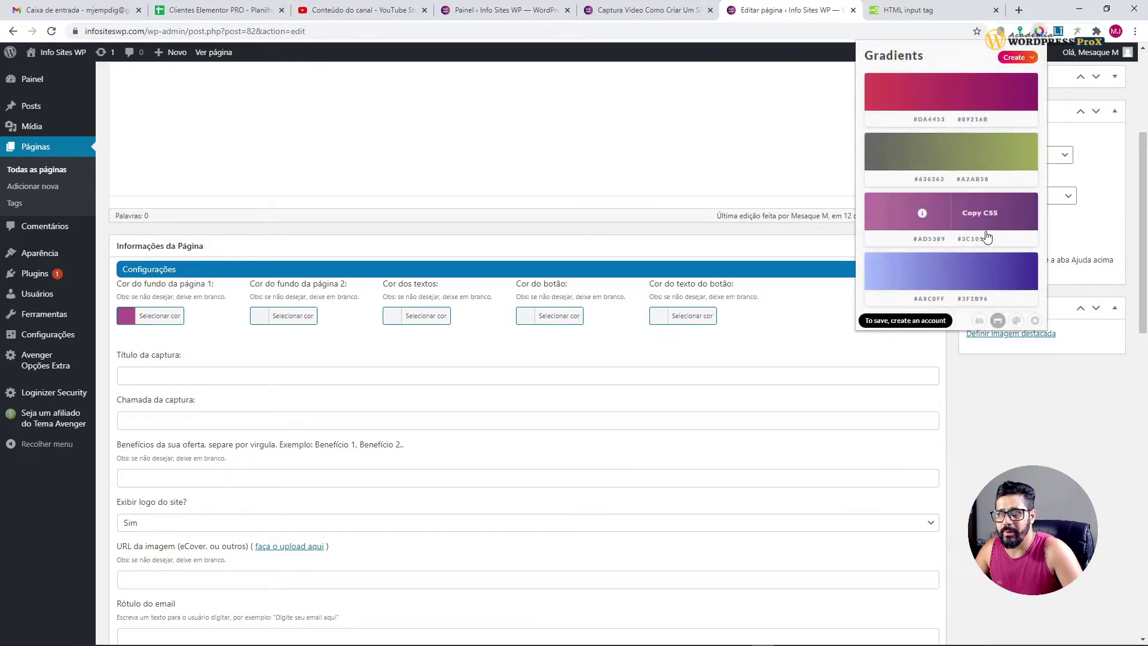
Step: Copy the dark purple #3C1053 and set it as Cor do fundo da página 2
{"action": "left_click", "coordinate": [972, 238]}
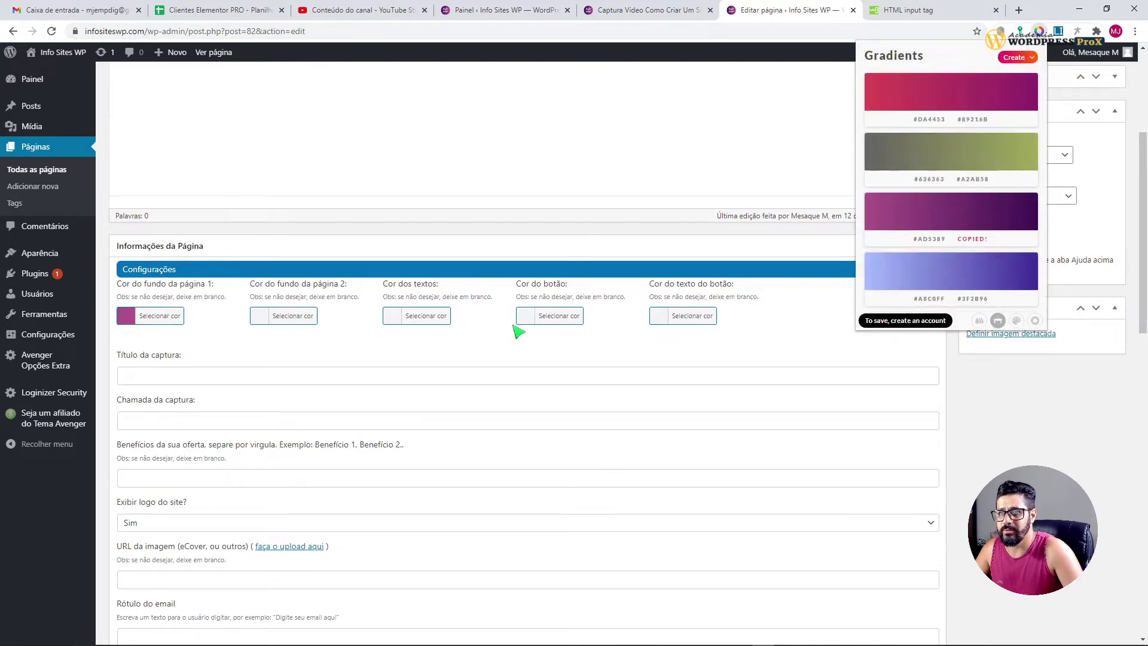
{"action": "left_click", "coordinate": [257, 322]}
{"action": "left_click", "coordinate": [340, 315]}
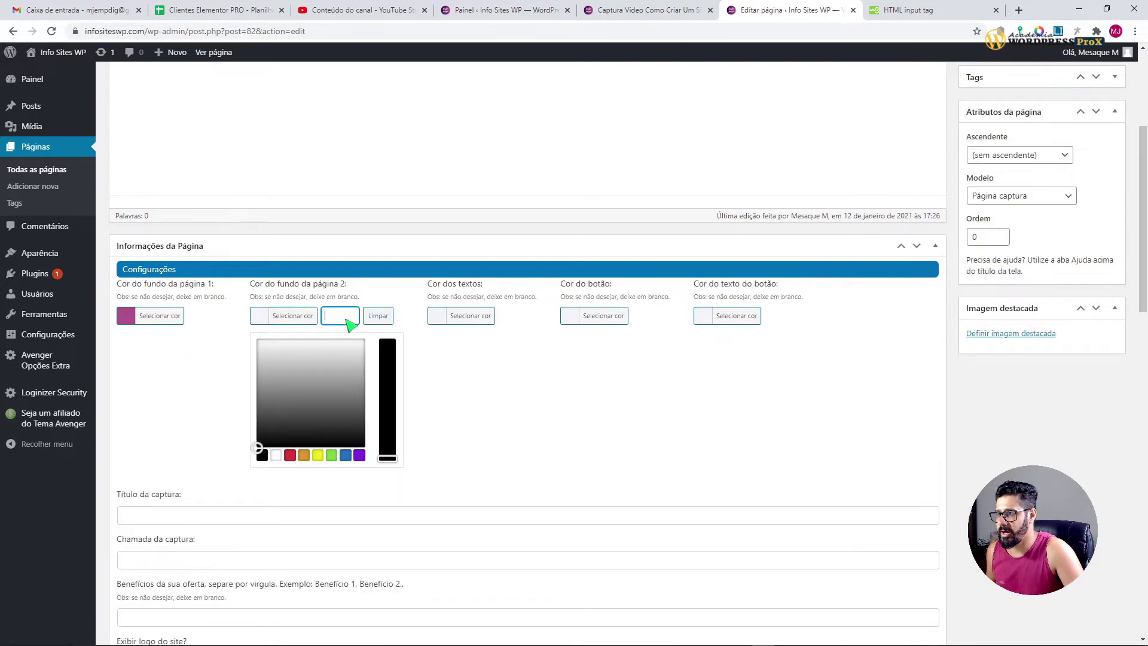
{"action": "key", "text": "ctrl+v"}
{"action": "left_click", "coordinate": [277, 317]}
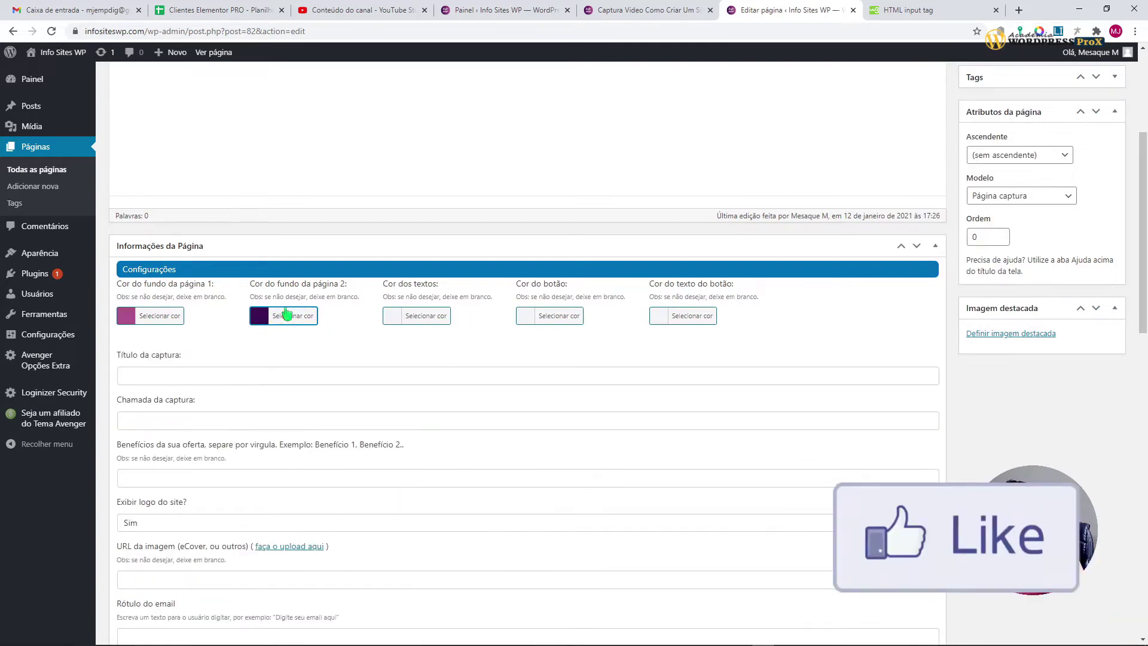
Step: Save the draft with both purples, preview the purple capture page, then close the preview
{"action": "scroll", "coordinate": [301, 348], "scroll_direction": "up", "scroll_amount": 4}
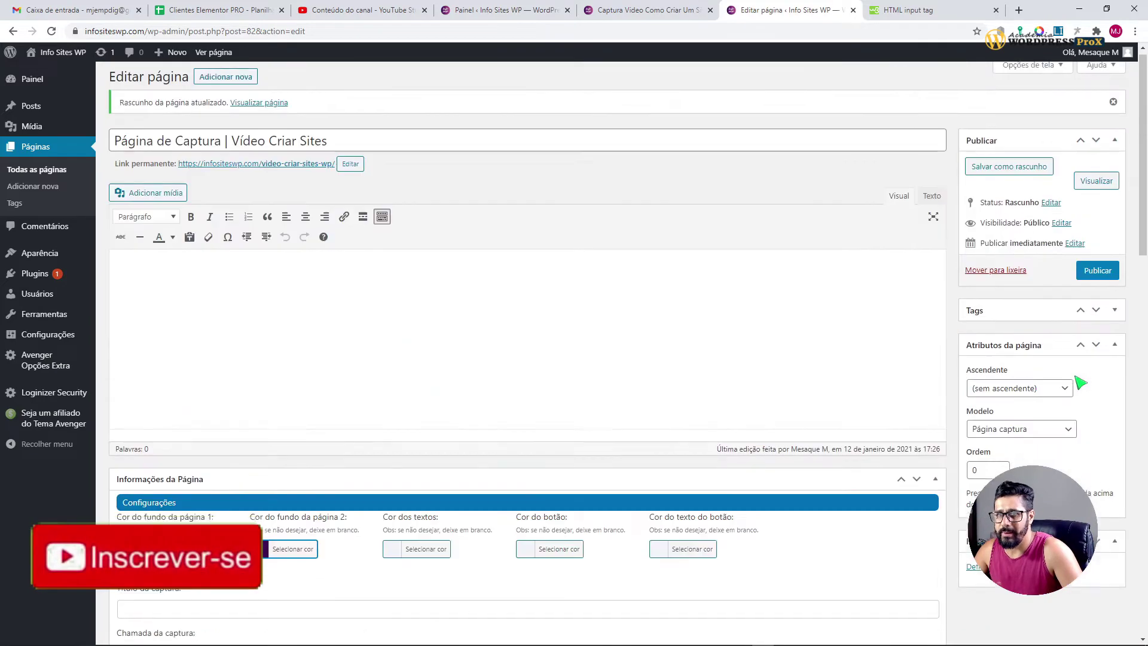
{"action": "left_click", "coordinate": [1020, 174]}
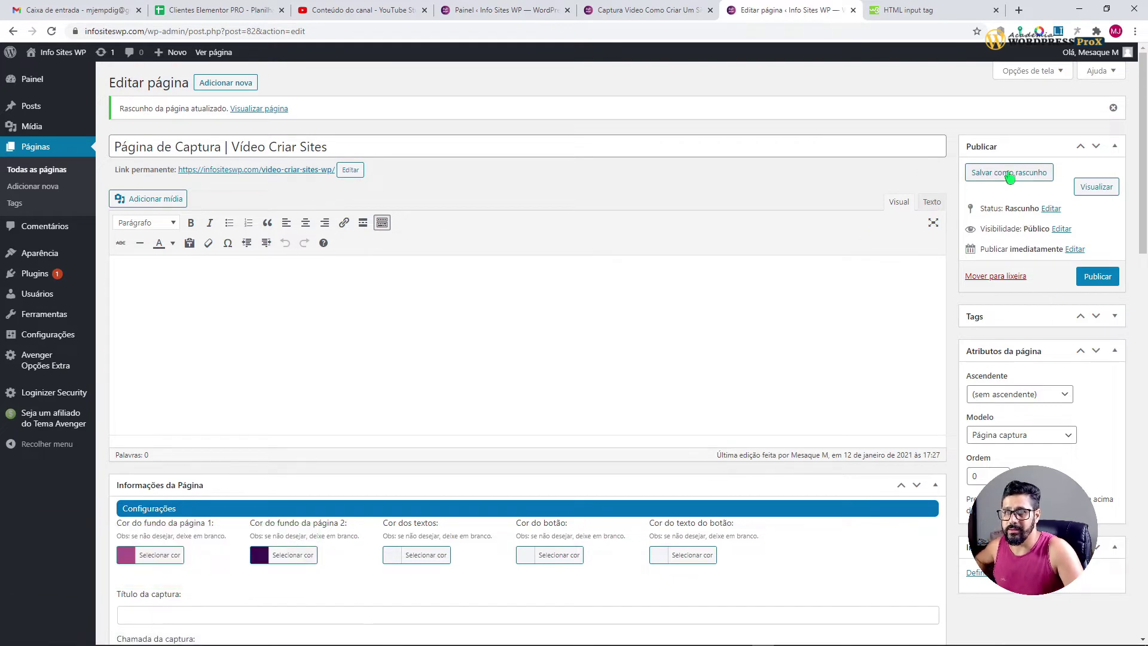
{"action": "left_click", "coordinate": [1093, 188]}
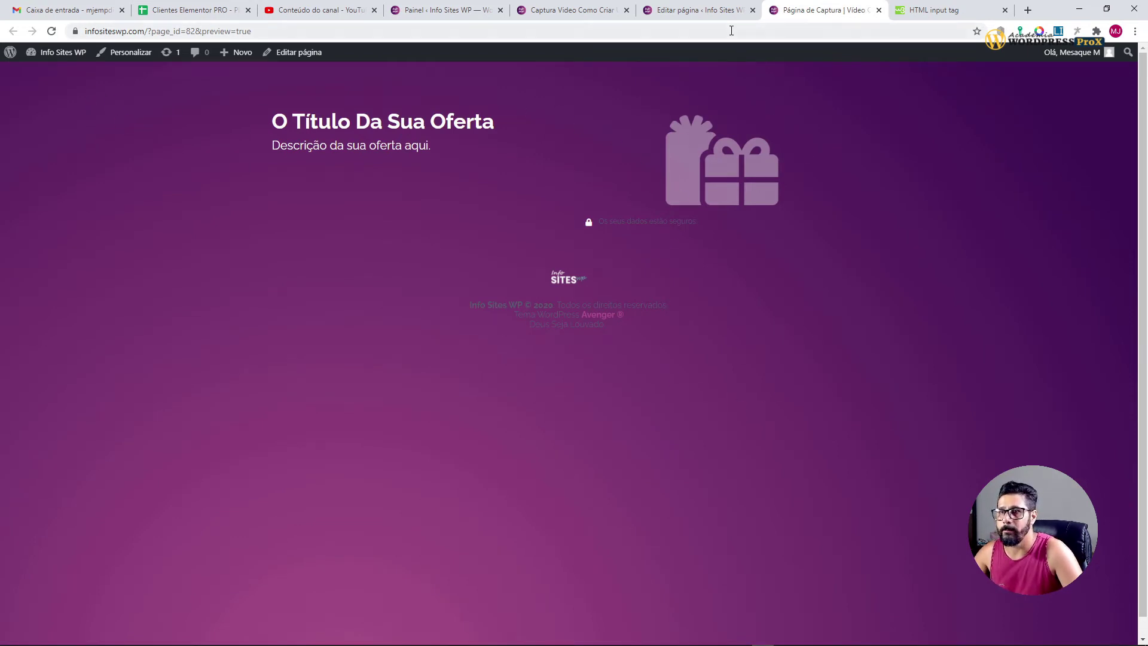
{"action": "left_click", "coordinate": [878, 10]}
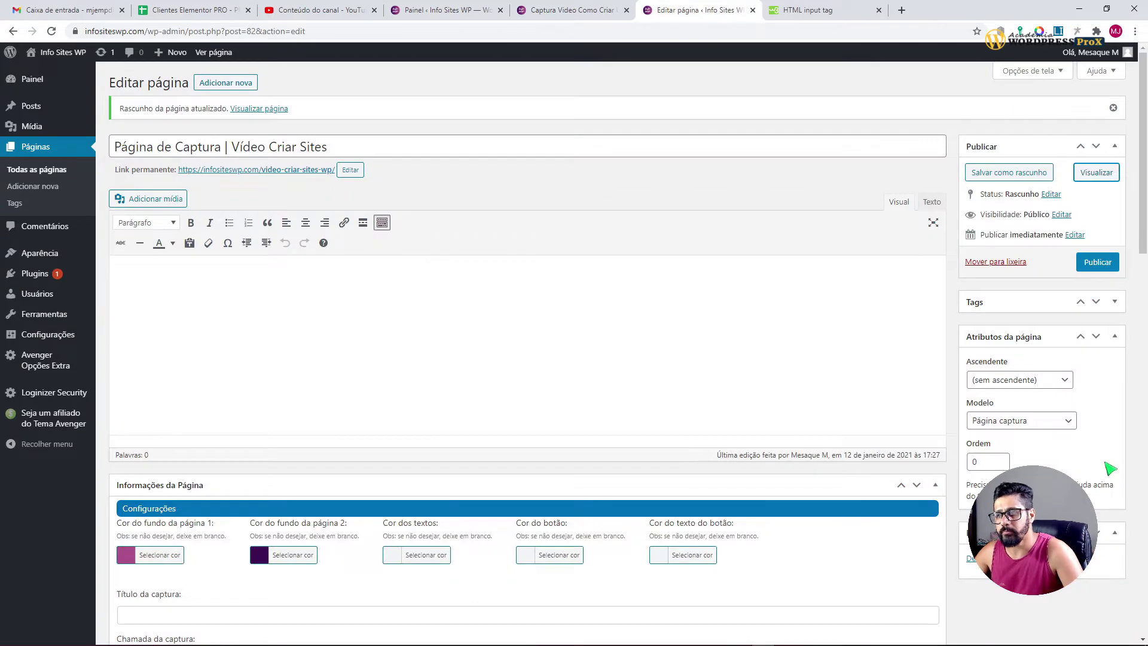
{"action": "scroll", "coordinate": [965, 471], "scroll_direction": "down", "scroll_amount": 3}
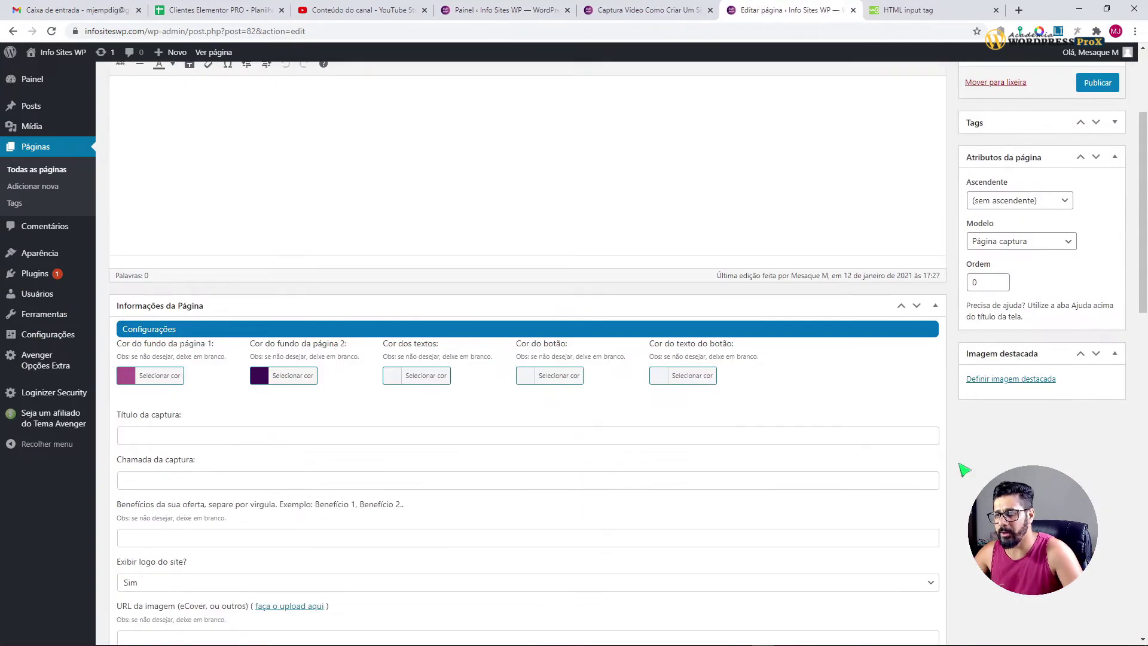
Step: Make the text colour white and sample the teal from the preview's EU QUERO button
{"action": "left_click", "coordinate": [393, 378]}
{"action": "left_click", "coordinate": [409, 515]}
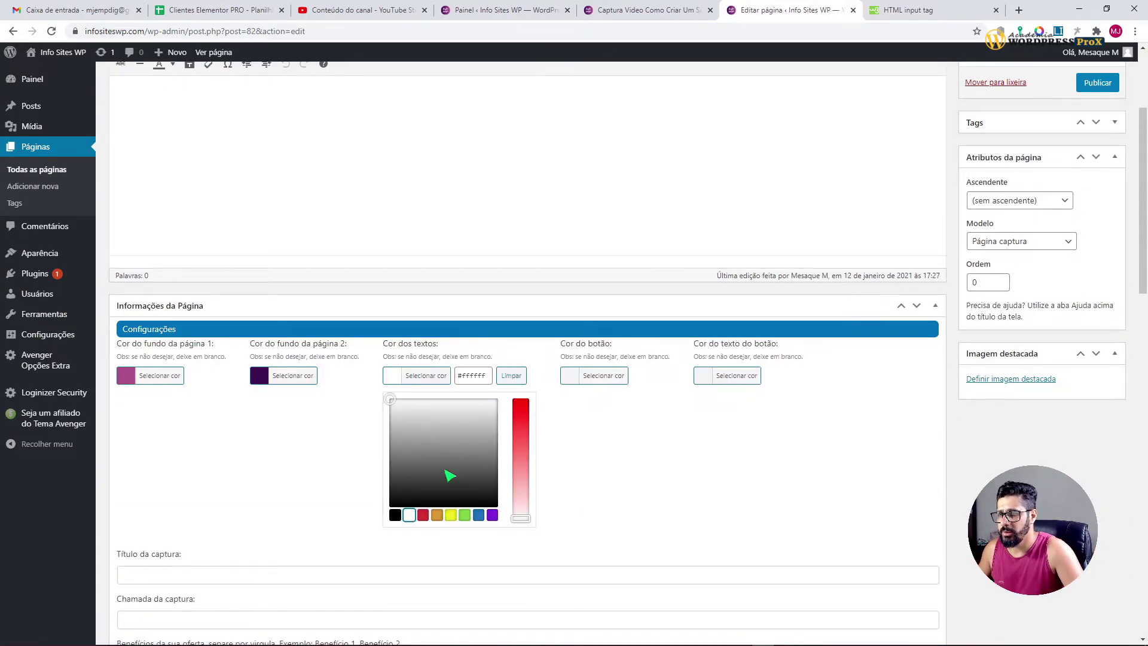
{"action": "left_click", "coordinate": [575, 377]}
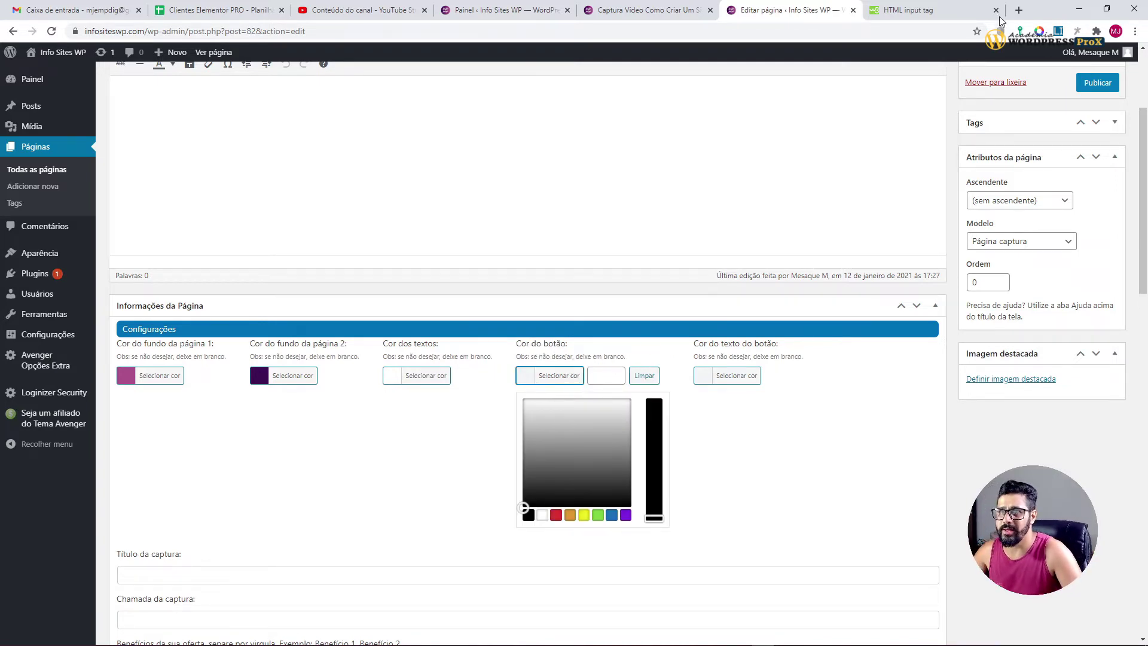
{"action": "left_click", "coordinate": [1041, 32]}
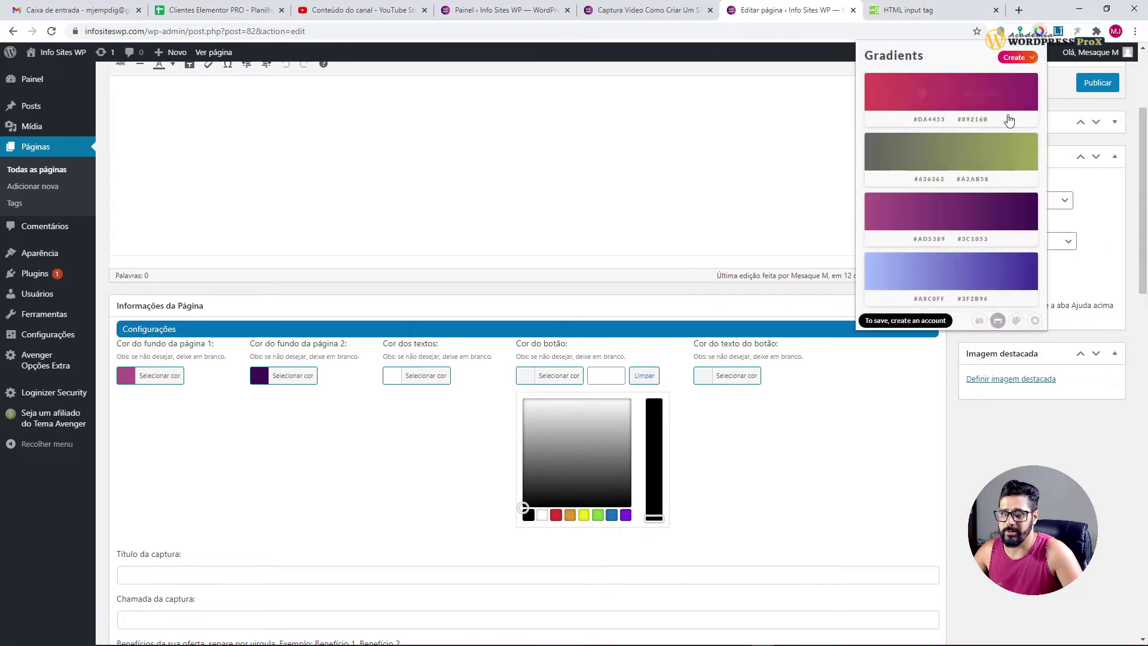
{"action": "left_click", "coordinate": [666, 14]}
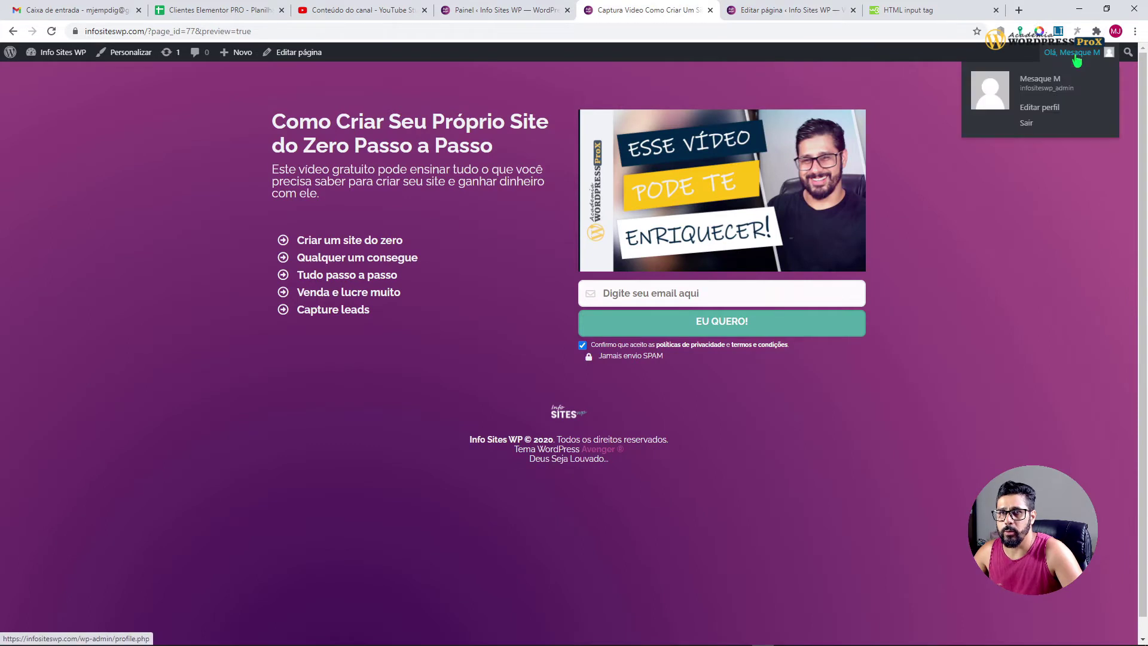
{"action": "left_click", "coordinate": [1040, 32]}
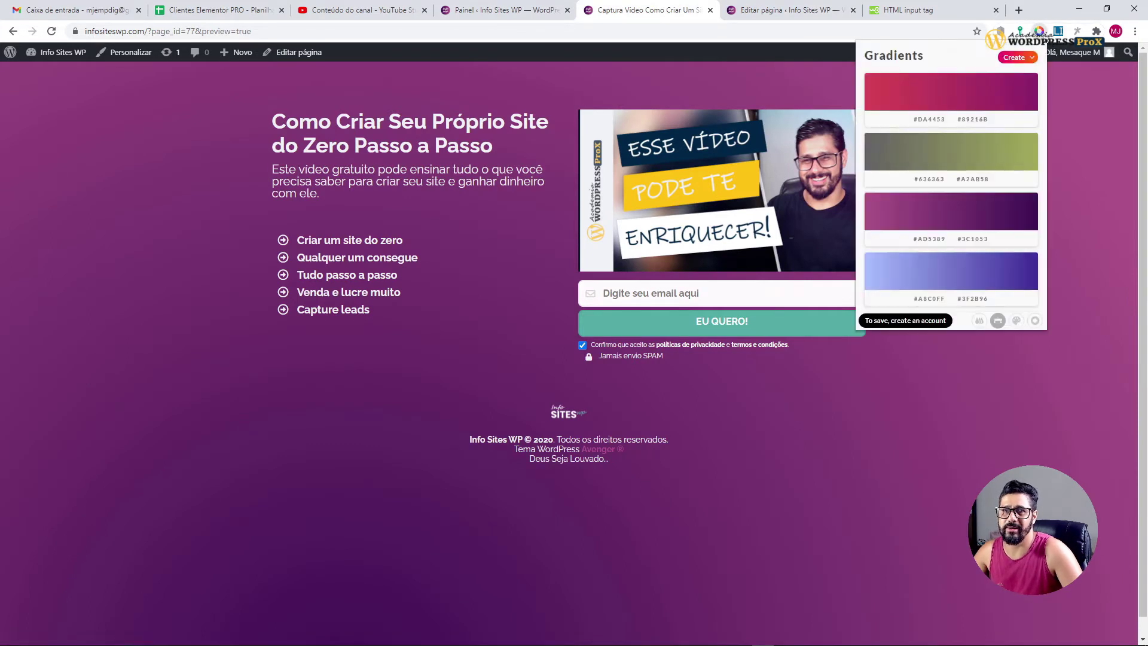
{"action": "left_click", "coordinate": [980, 321]}
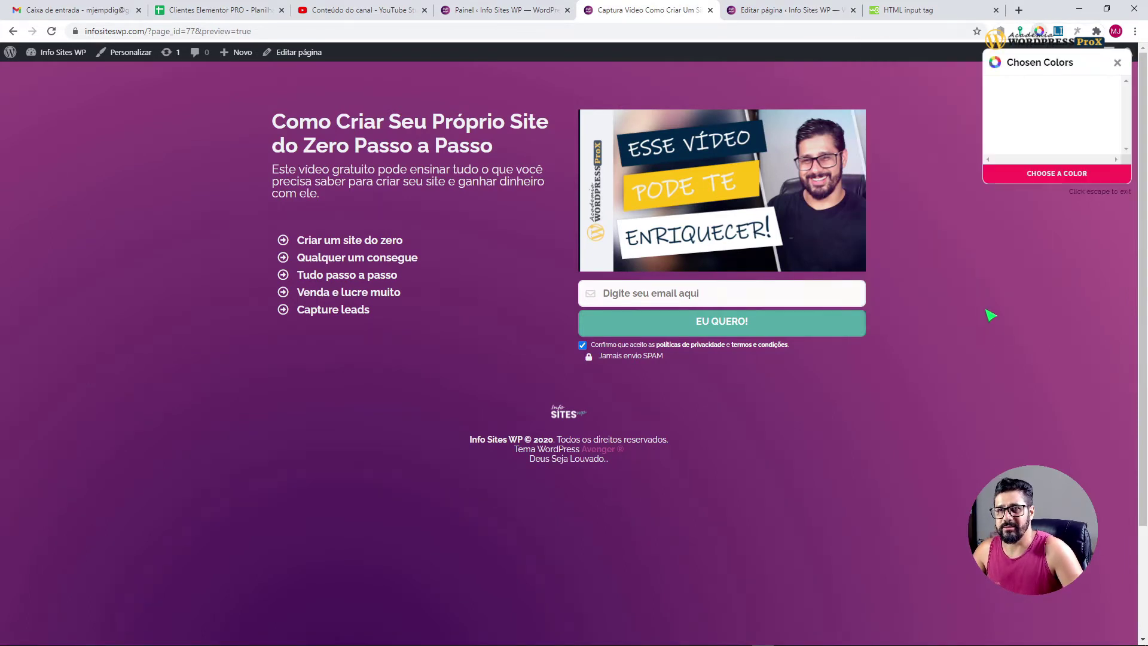
{"action": "left_click", "coordinate": [795, 323]}
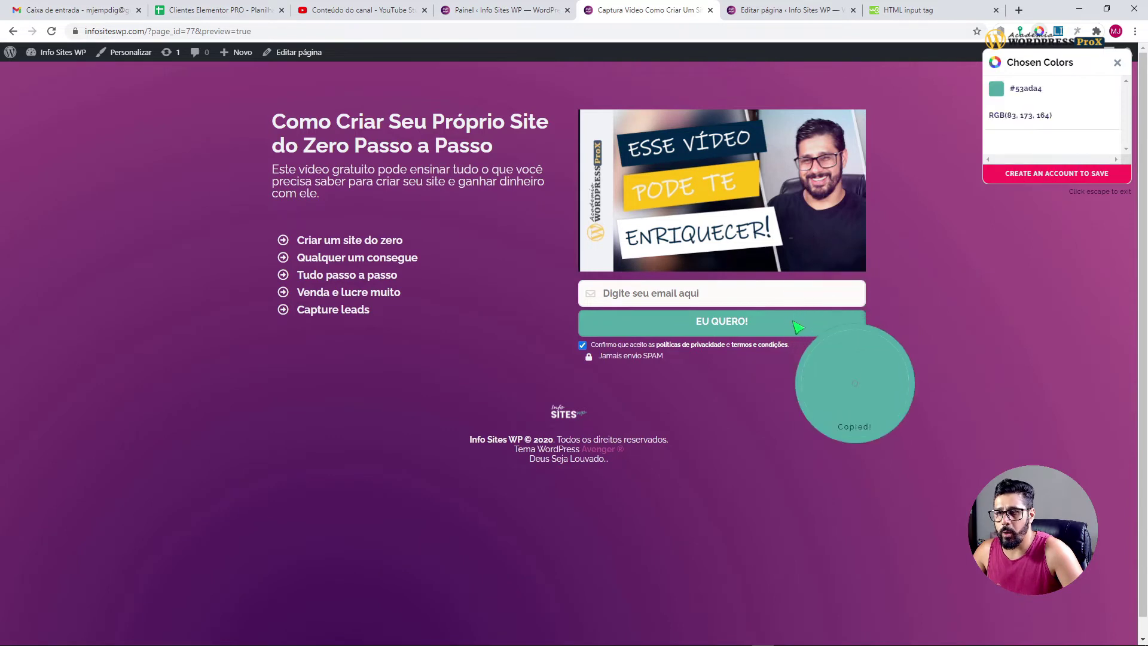
{"action": "left_click", "coordinate": [1128, 62]}
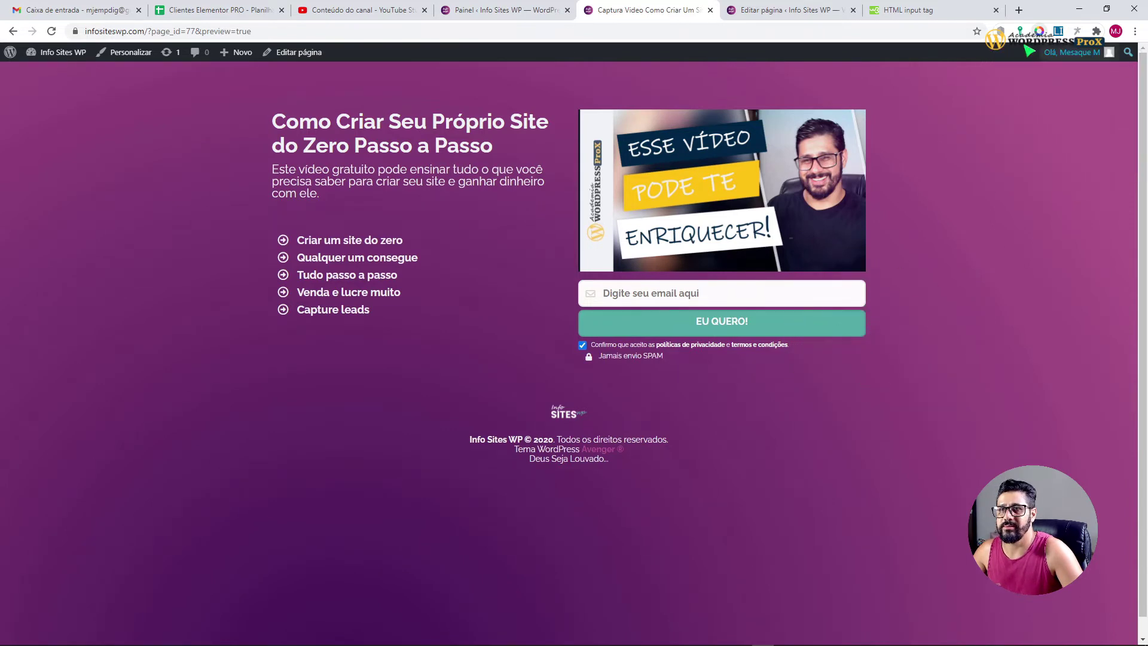
{"action": "left_click", "coordinate": [797, 11]}
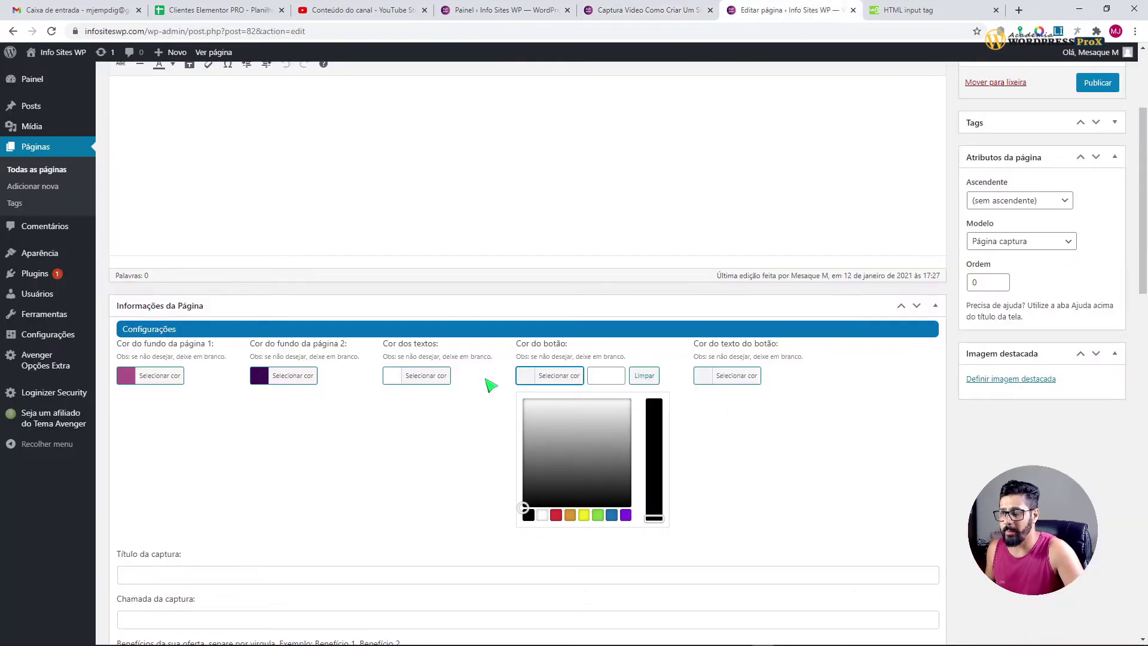
Step: Paste the teal #53ada4 as Cor do botão and set Cor do texto do botão to white
{"action": "left_click", "coordinate": [599, 377]}
{"action": "type", "text": "#53ada4"}
{"action": "left_click", "coordinate": [526, 375]}
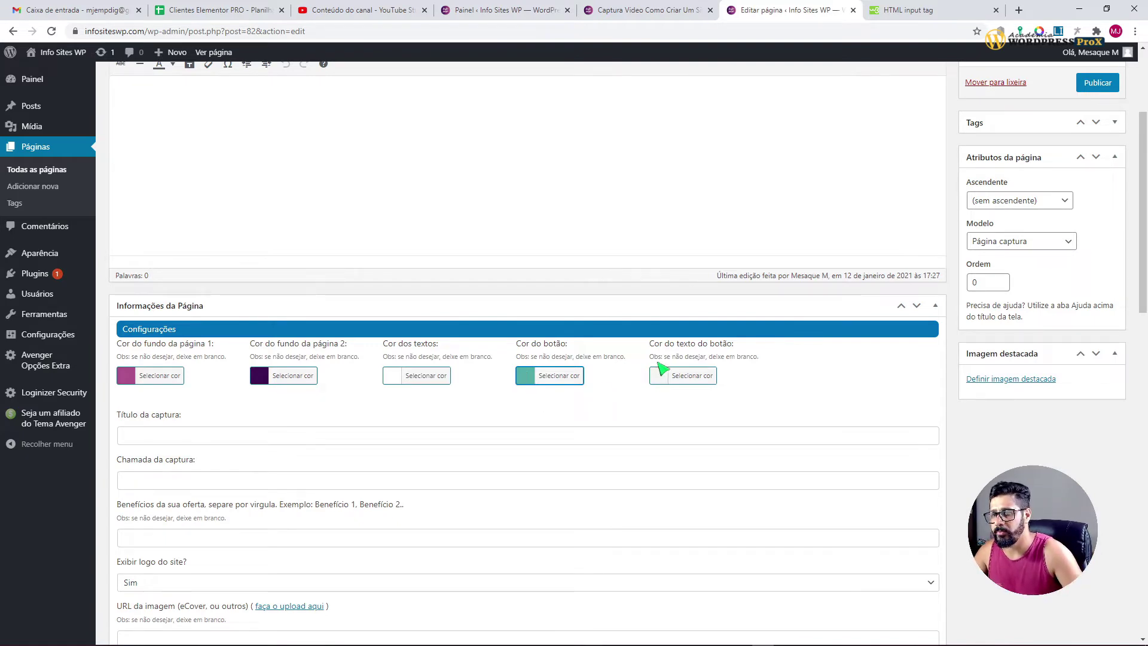
{"action": "left_click", "coordinate": [657, 384]}
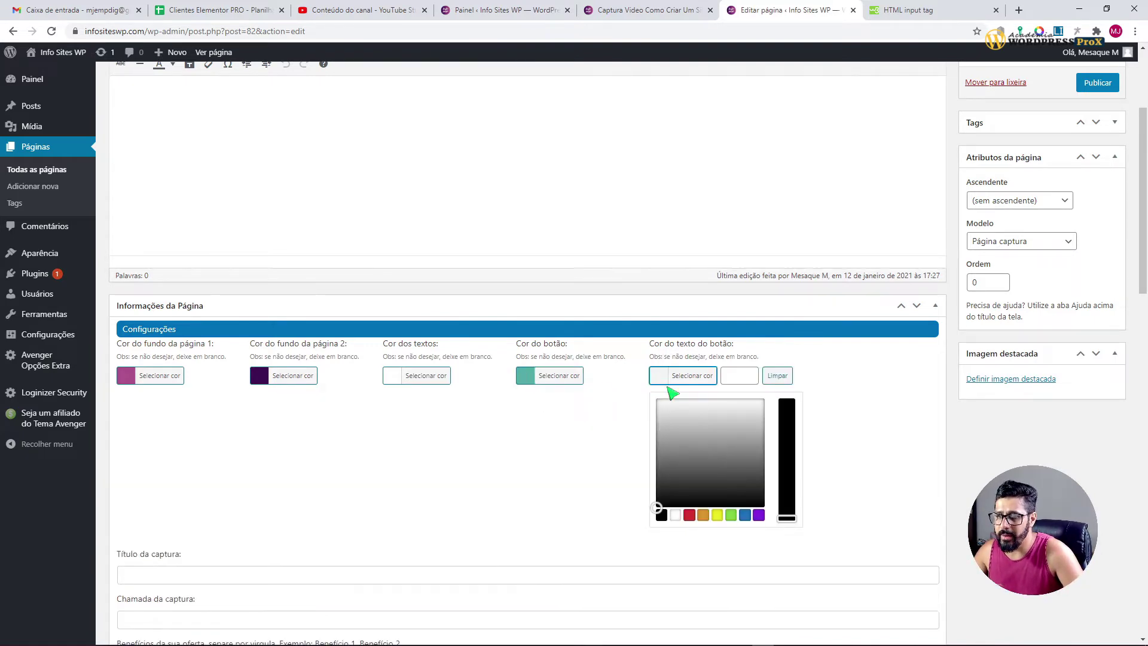
{"action": "left_click", "coordinate": [676, 515]}
{"action": "left_click", "coordinate": [984, 478]}
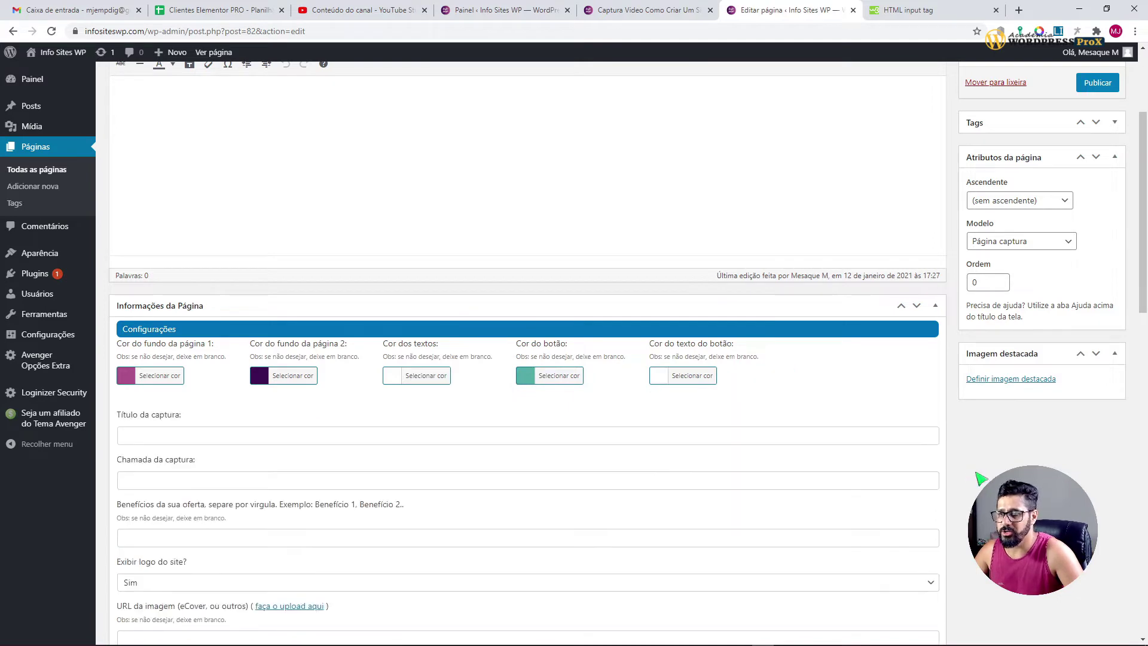
Step: Paste 'Como Criar Seu Próprio Site do Zero Passo a Passo' from Notepad into Título da captura
{"action": "scroll", "coordinate": [638, 417], "scroll_direction": "down", "scroll_amount": 1}
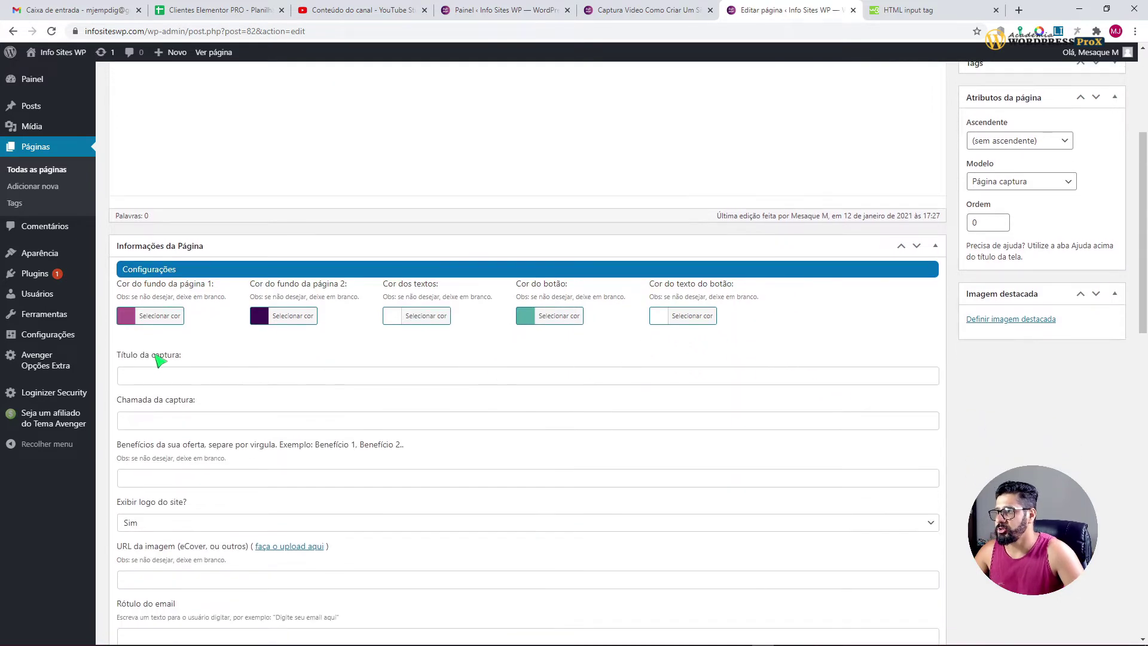
{"action": "left_click", "coordinate": [646, 10]}
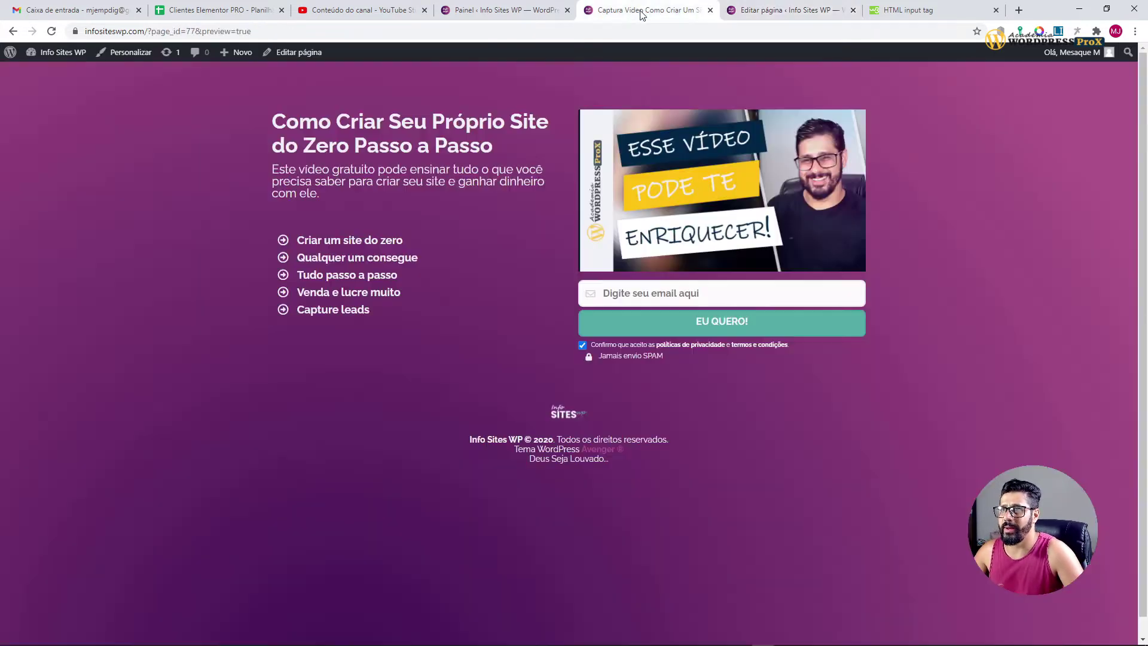
{"action": "left_click_drag", "start_coordinate": [507, 148], "coordinate": [273, 139]}
{"action": "key", "text": "ctrl+c"}
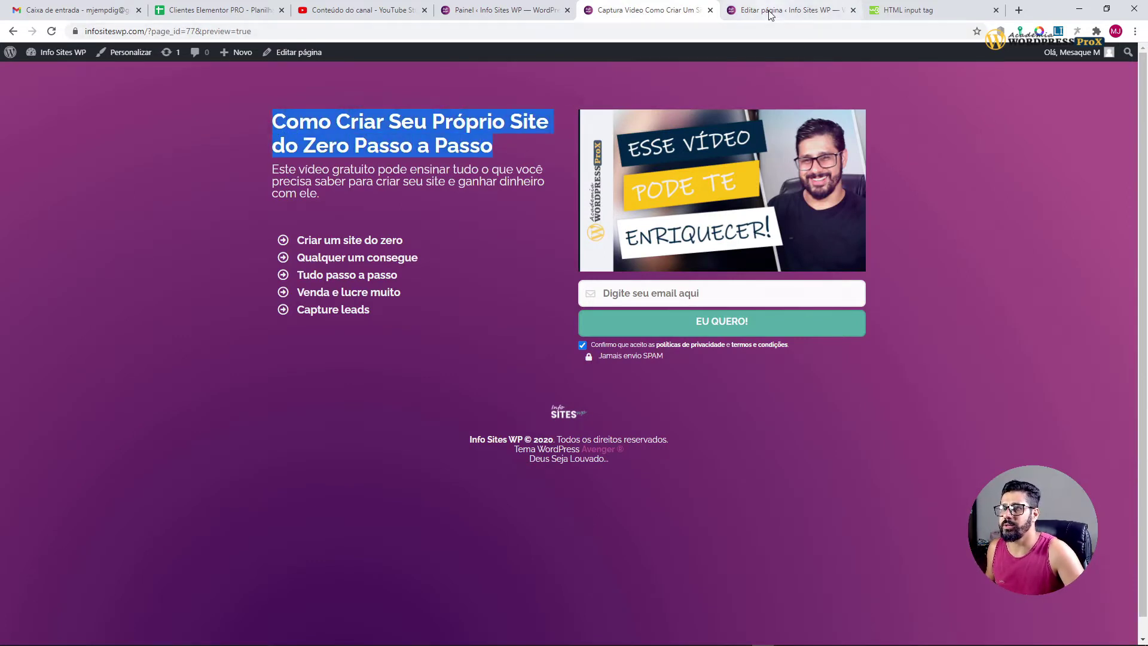
{"action": "key", "text": "alt+Tab"}
{"action": "key", "text": "alt+Tab"}
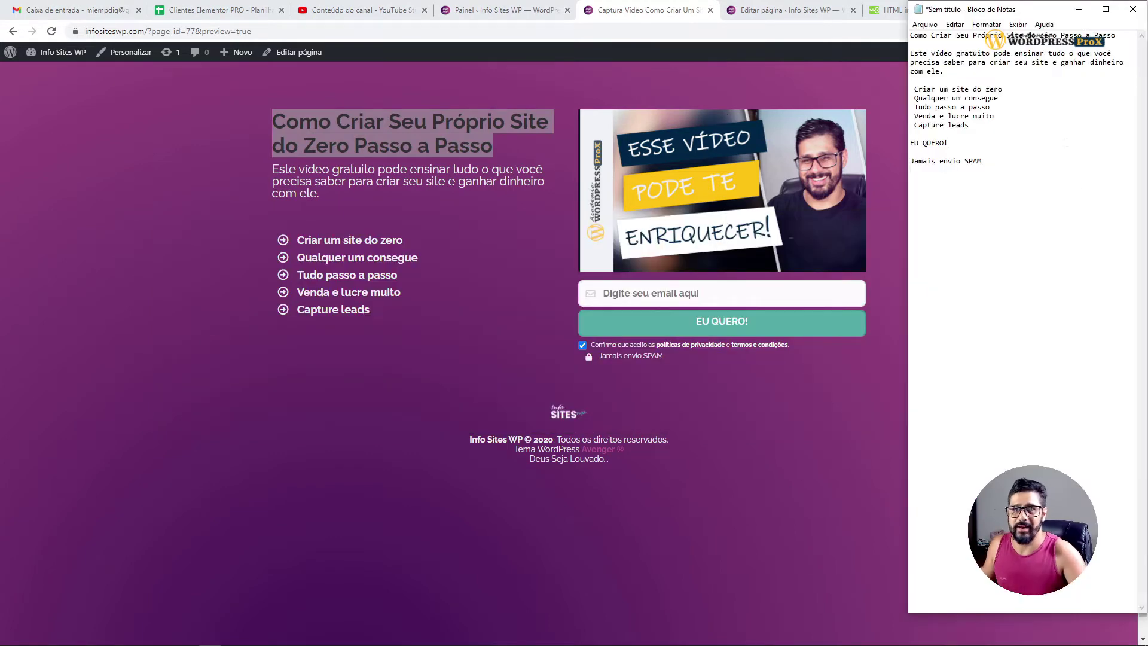
{"action": "left_click_drag", "start_coordinate": [1116, 36], "coordinate": [918, 36]}
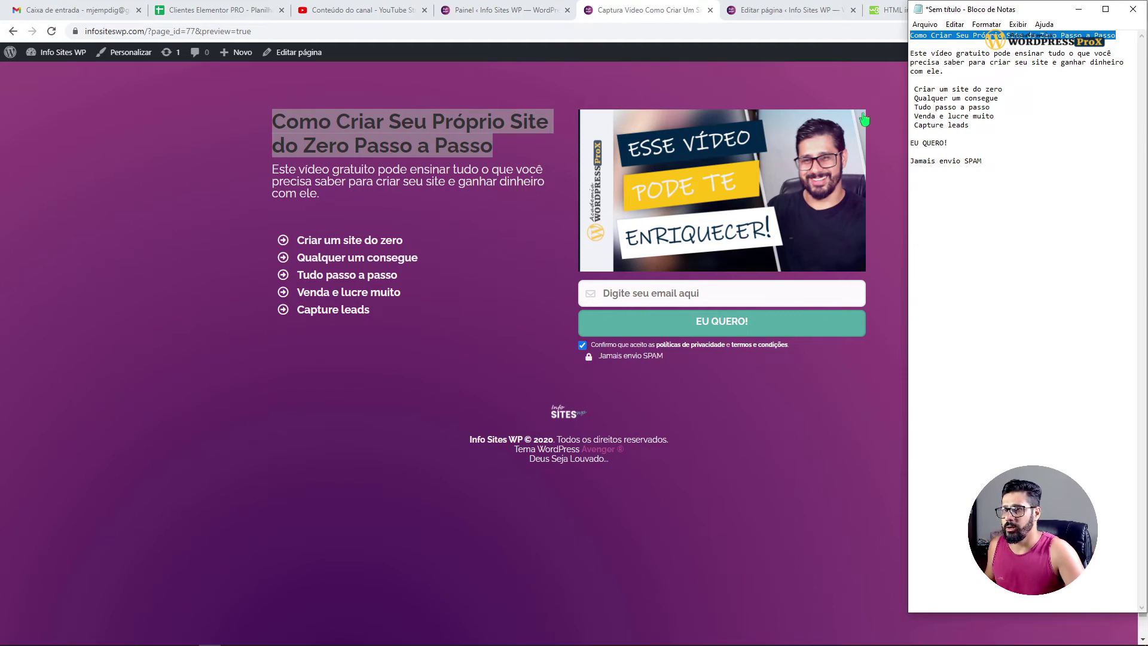
{"action": "left_click", "coordinate": [779, 12]}
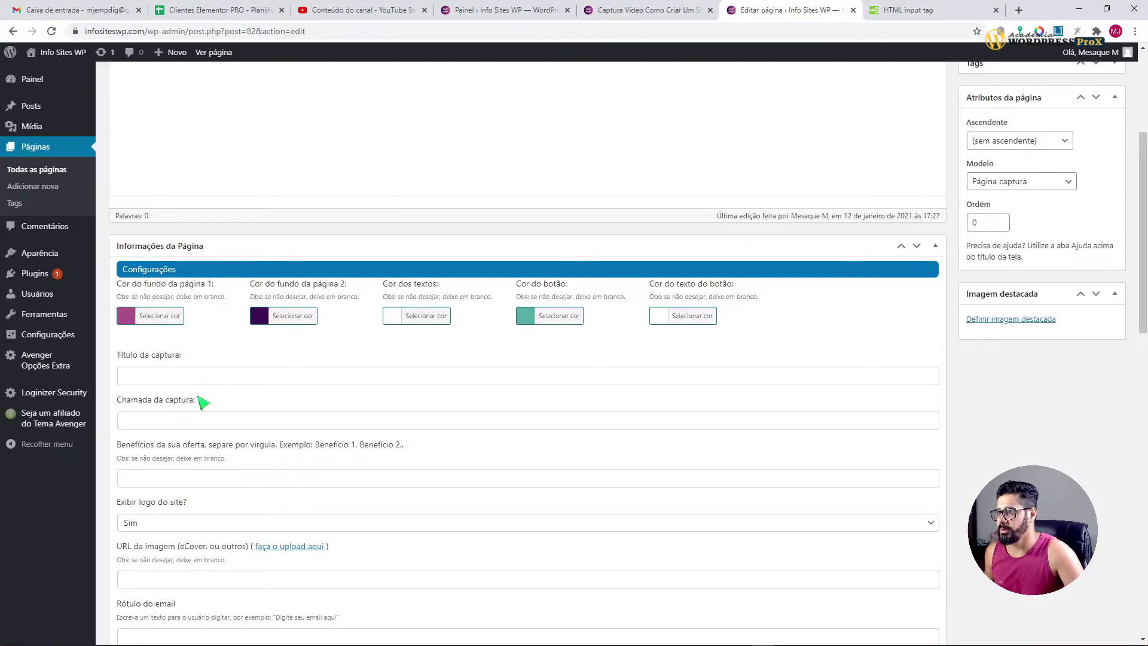
{"action": "left_click", "coordinate": [179, 377]}
{"action": "key", "text": "ctrl+v"}
Step: Paste the free-video subheading from Notepad into Chamada da captura
{"action": "key", "text": "alt+Tab"}
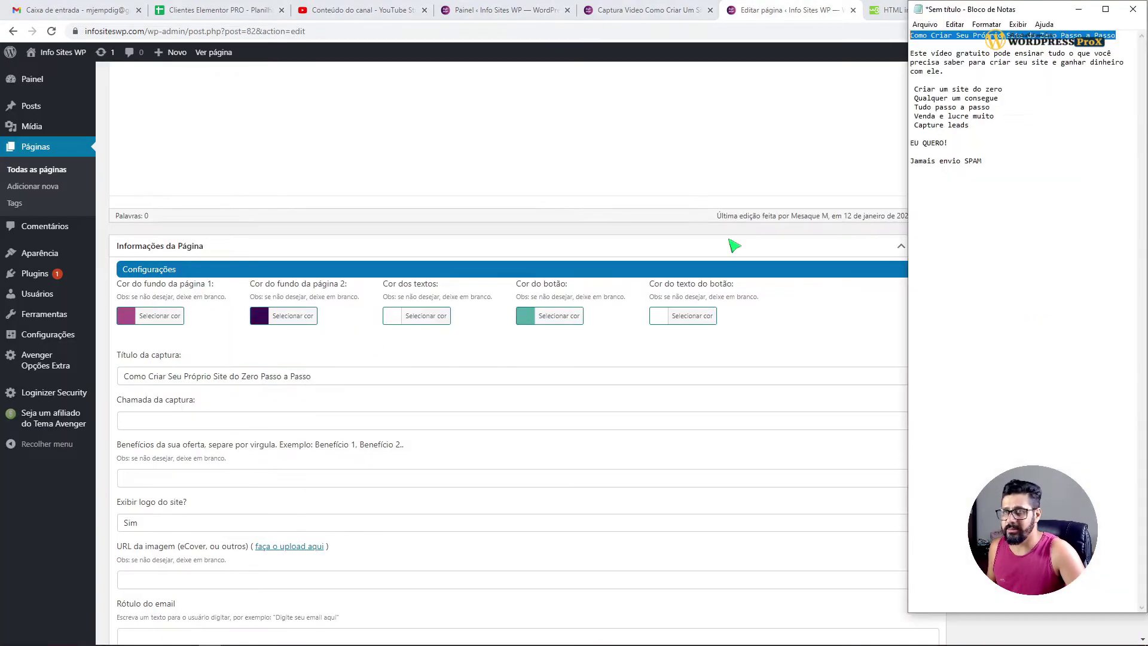
{"action": "left_click_drag", "start_coordinate": [946, 72], "coordinate": [906, 55]}
{"action": "key", "text": "ctrl+c"}
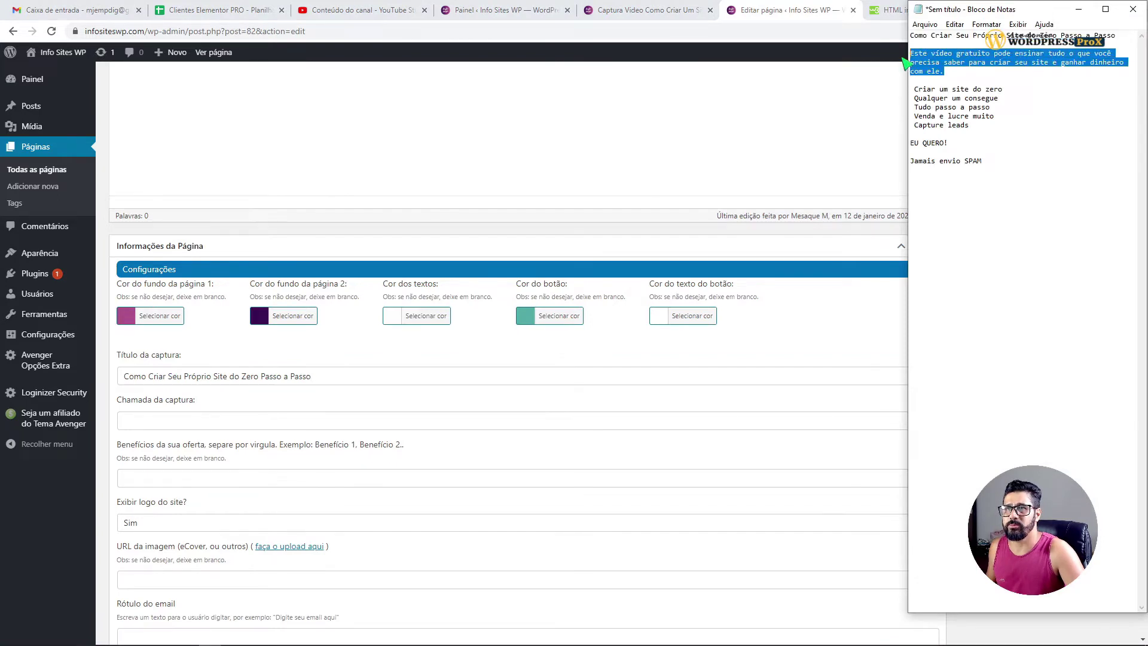
{"action": "left_click", "coordinate": [138, 426]}
{"action": "key", "text": "ctrl+v"}
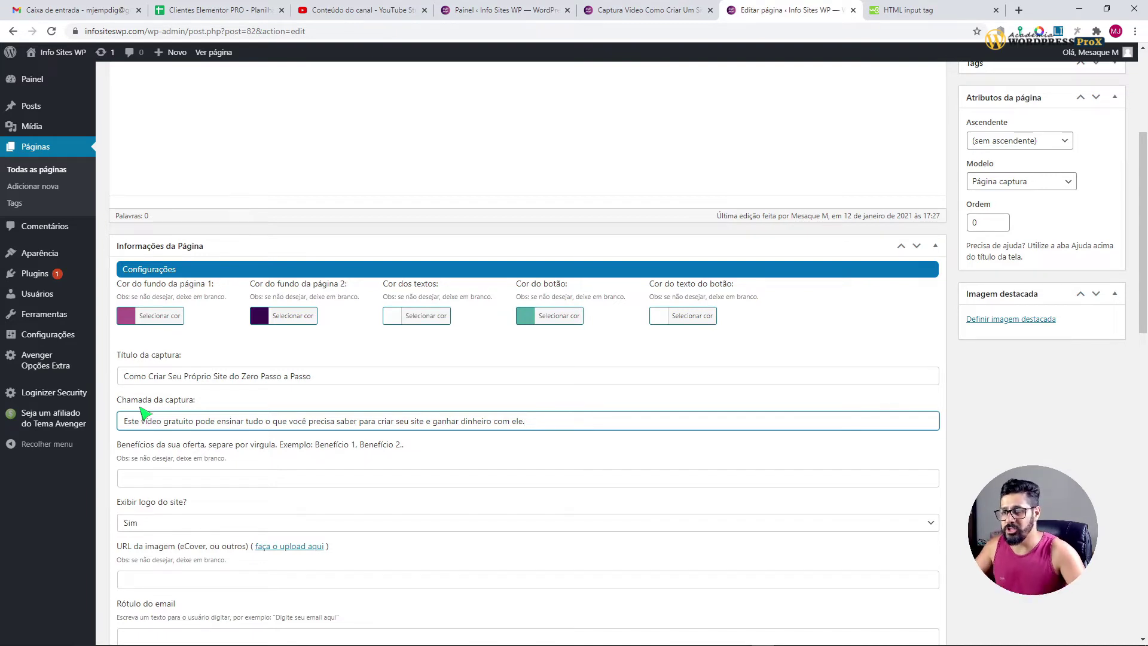
{"action": "left_click_drag", "start_coordinate": [144, 446], "coordinate": [268, 447]}
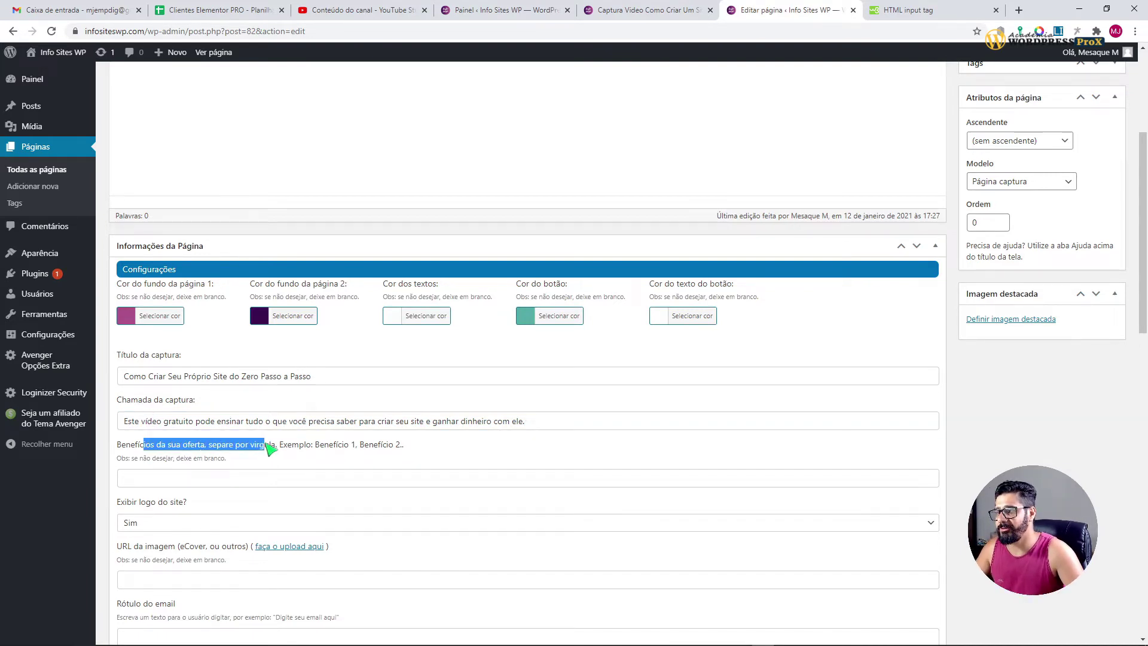
Step: Check the benefits field's example format and select the five benefit lines in Notepad
{"action": "left_click", "coordinate": [448, 456]}
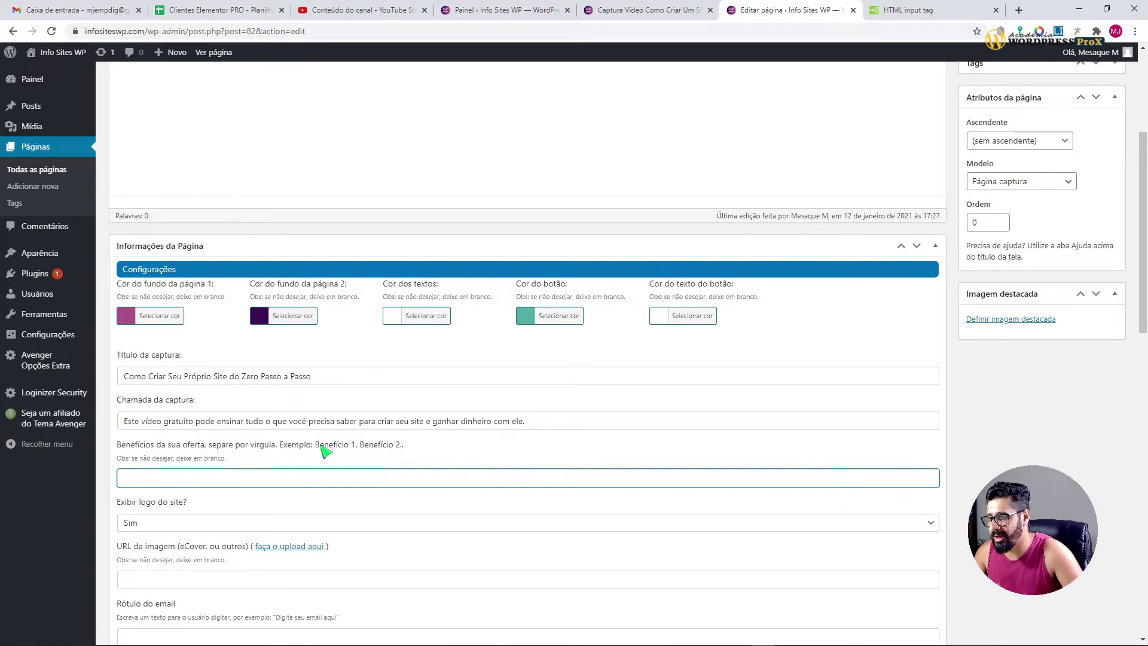
{"action": "left_click_drag", "start_coordinate": [315, 444], "coordinate": [406, 445]}
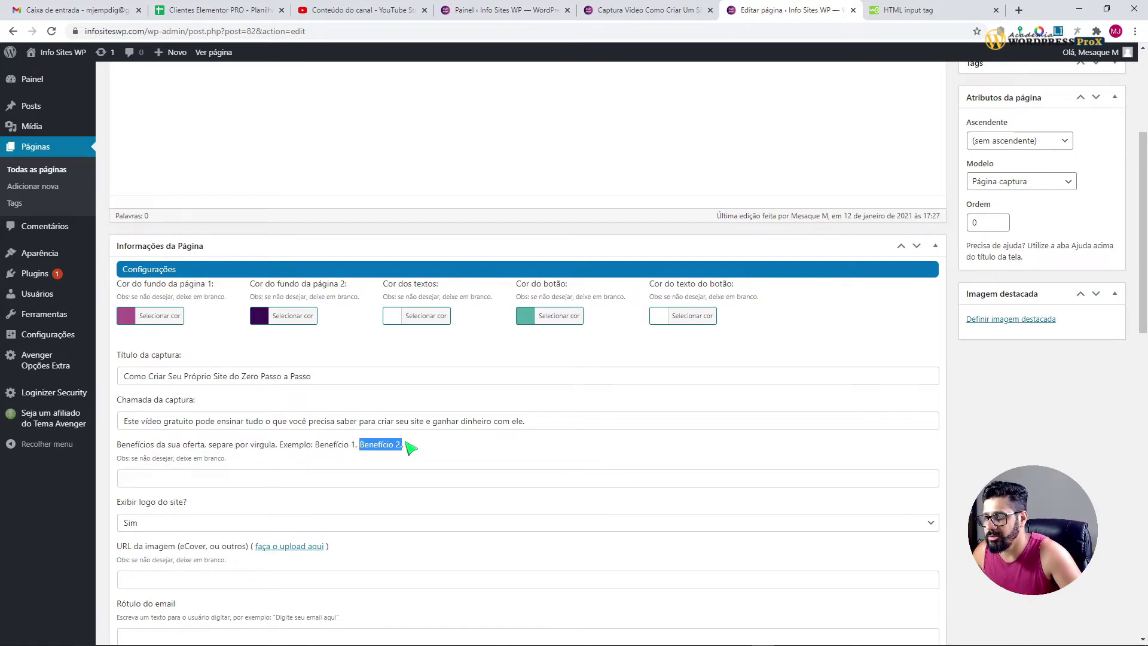
{"action": "left_click", "coordinate": [411, 447]}
{"action": "left_click", "coordinate": [643, 10]}
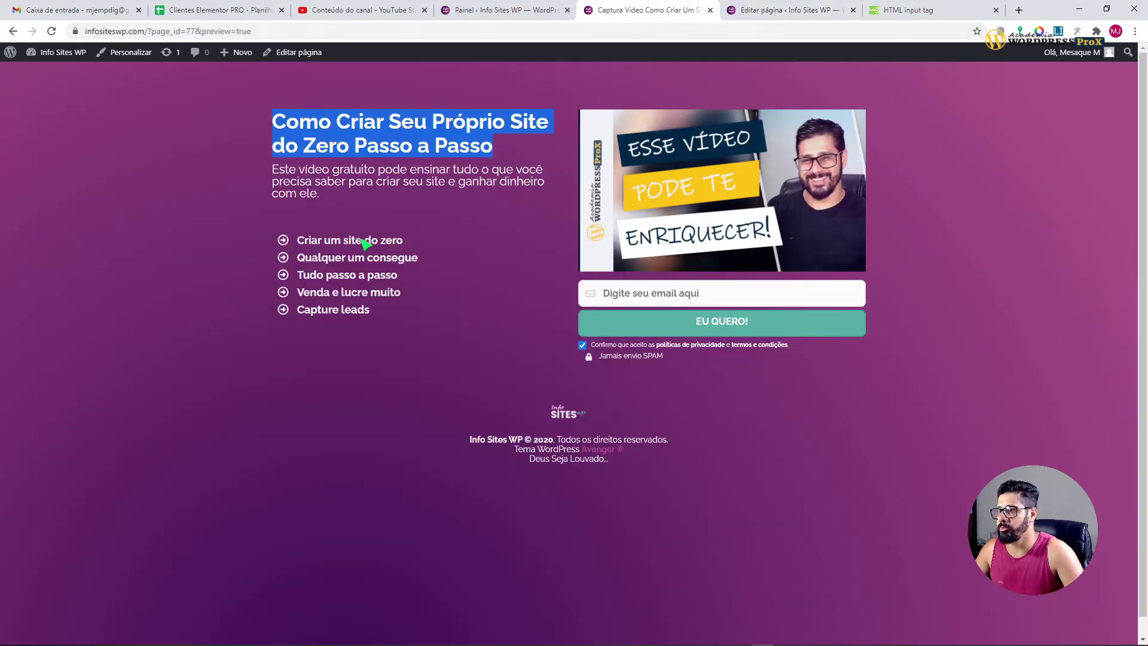
{"action": "left_click", "coordinate": [405, 243]}
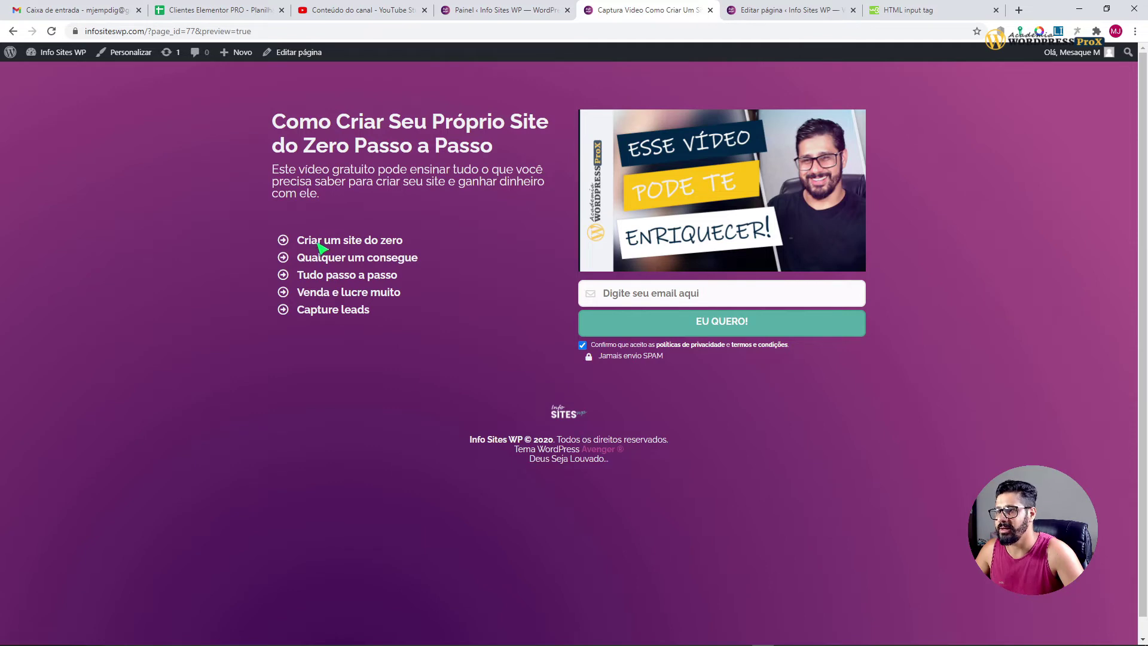
{"action": "key", "text": "alt+Tab"}
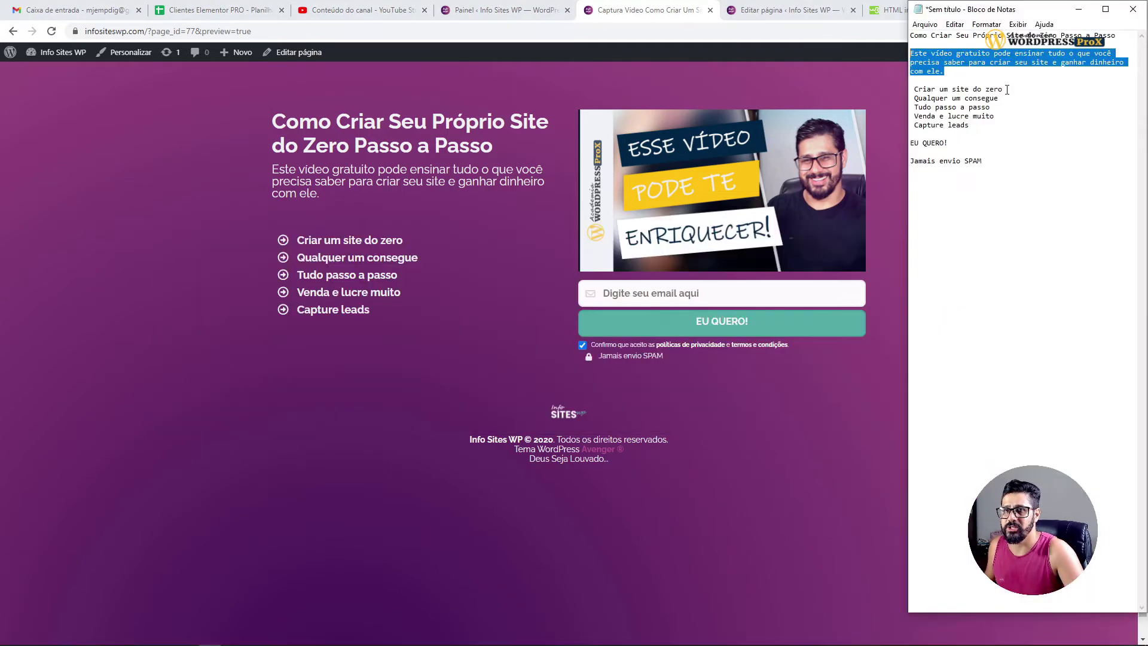
{"action": "left_click", "coordinate": [1007, 89]}
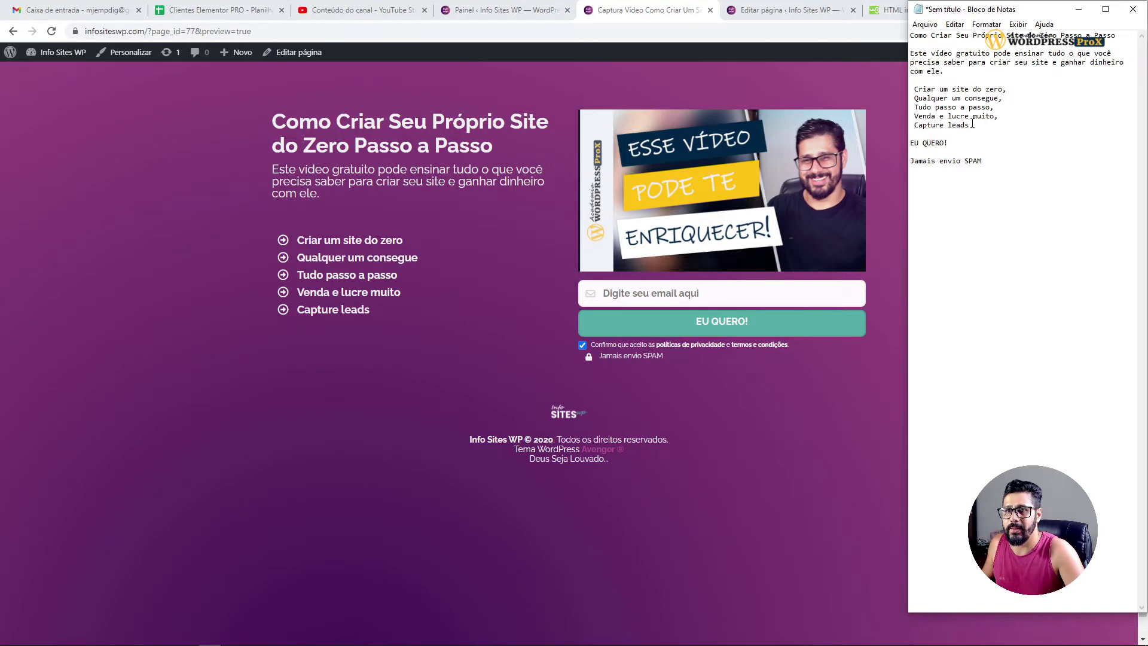
{"action": "left_click_drag", "start_coordinate": [973, 124], "coordinate": [911, 89]}
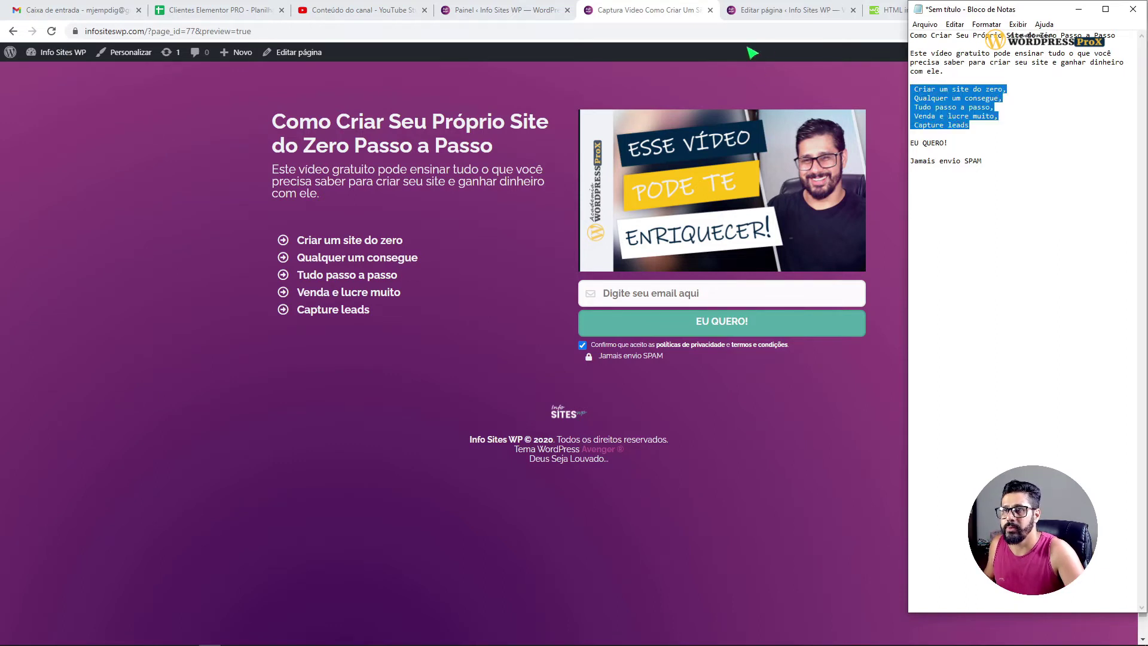
{"action": "left_click", "coordinate": [903, 104]}
{"action": "key", "text": "alt+Tab"}
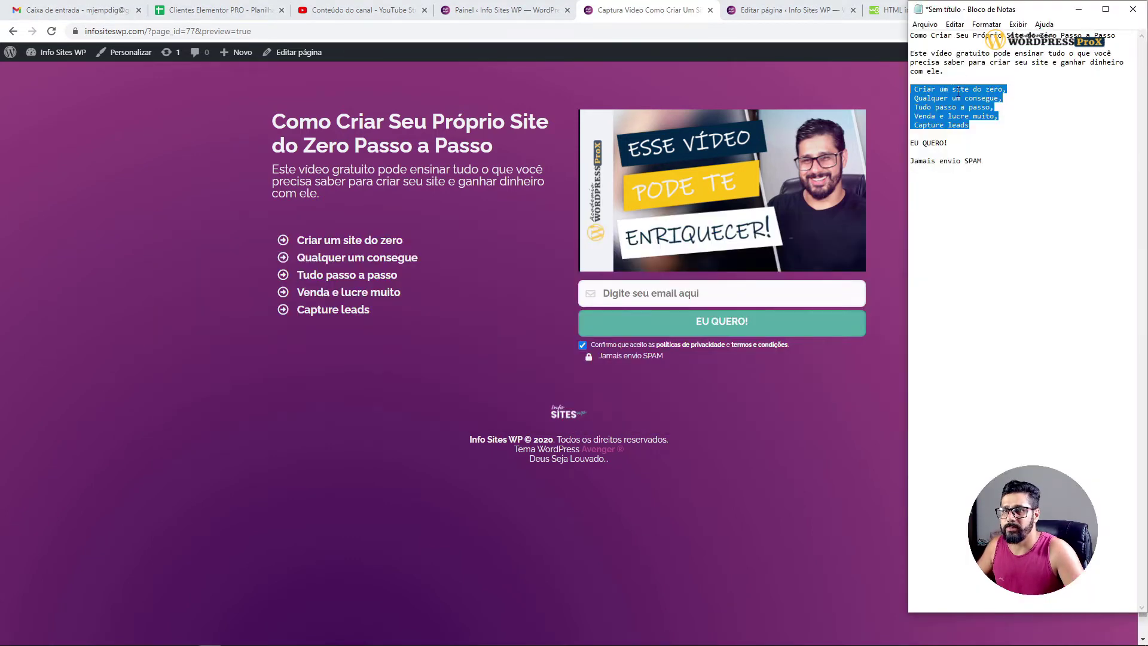
{"action": "left_click", "coordinate": [955, 89]}
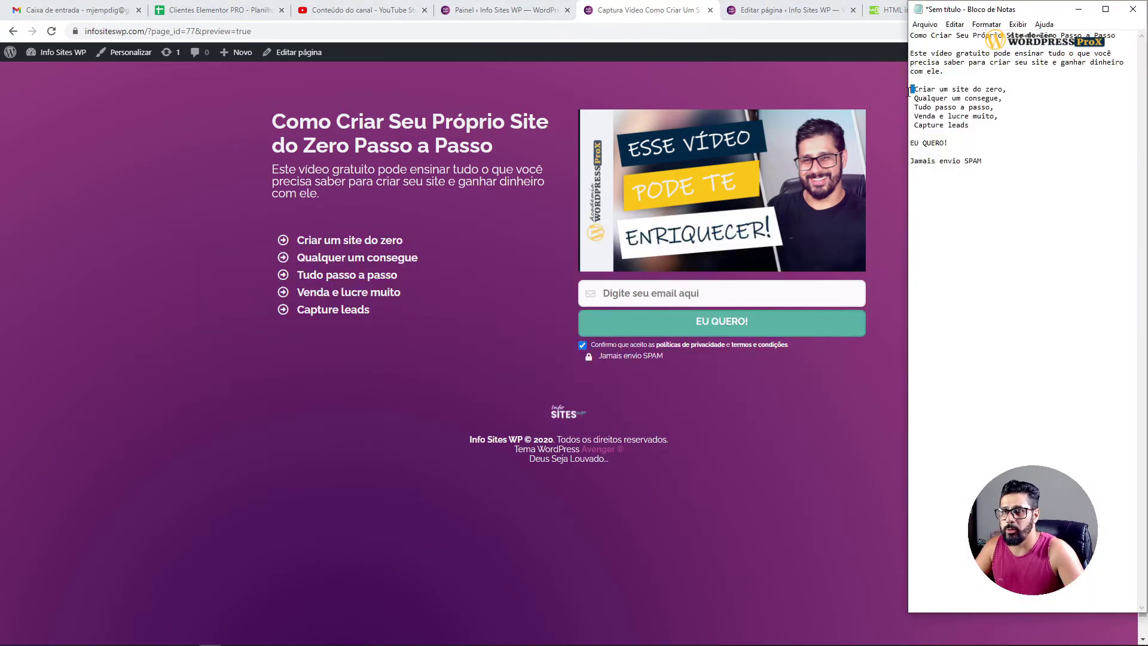
Step: Remove the leading space before each of the five benefits in Notepad
{"action": "key", "text": "BackSpace"}
{"action": "left_click", "coordinate": [916, 98]}
{"action": "key", "text": "BackSpace"}
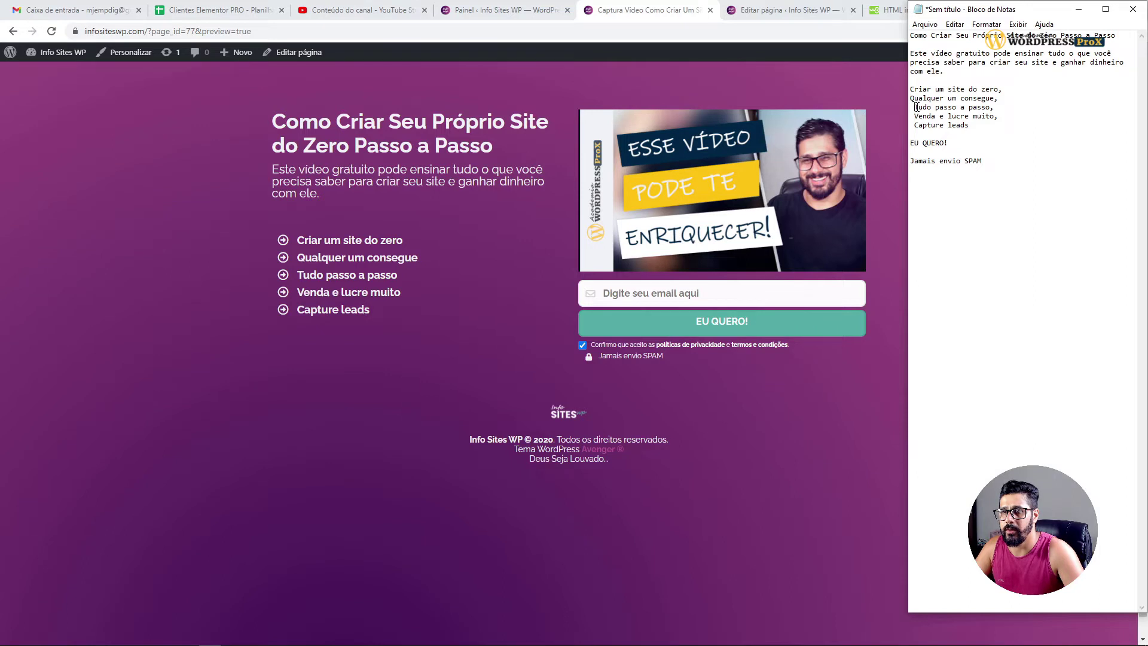
{"action": "left_click", "coordinate": [915, 107]}
{"action": "key", "text": "BackSpace"}
{"action": "left_click", "coordinate": [916, 116]}
{"action": "key", "text": "BackSpace"}
{"action": "left_click", "coordinate": [915, 125]}
{"action": "key", "text": "BackSpace"}
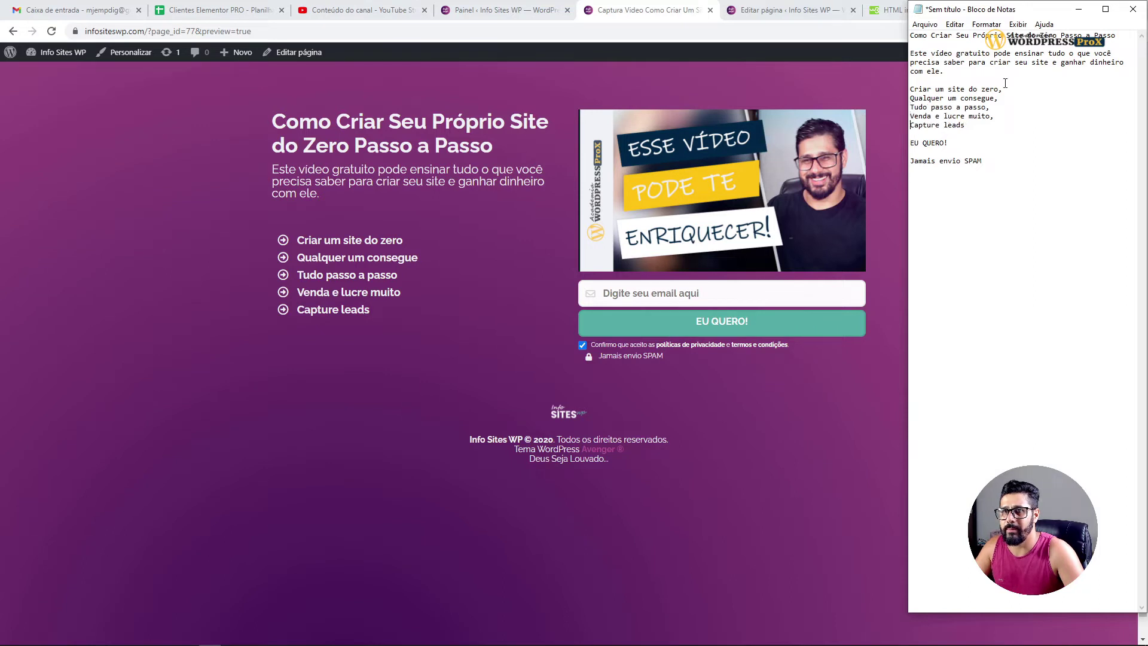
Step: Join the benefit lines into one comma-separated line and select it
{"action": "key", "text": "Delete"}
{"action": "left_click", "coordinate": [1097, 91]}
{"action": "key", "text": "Delete"}
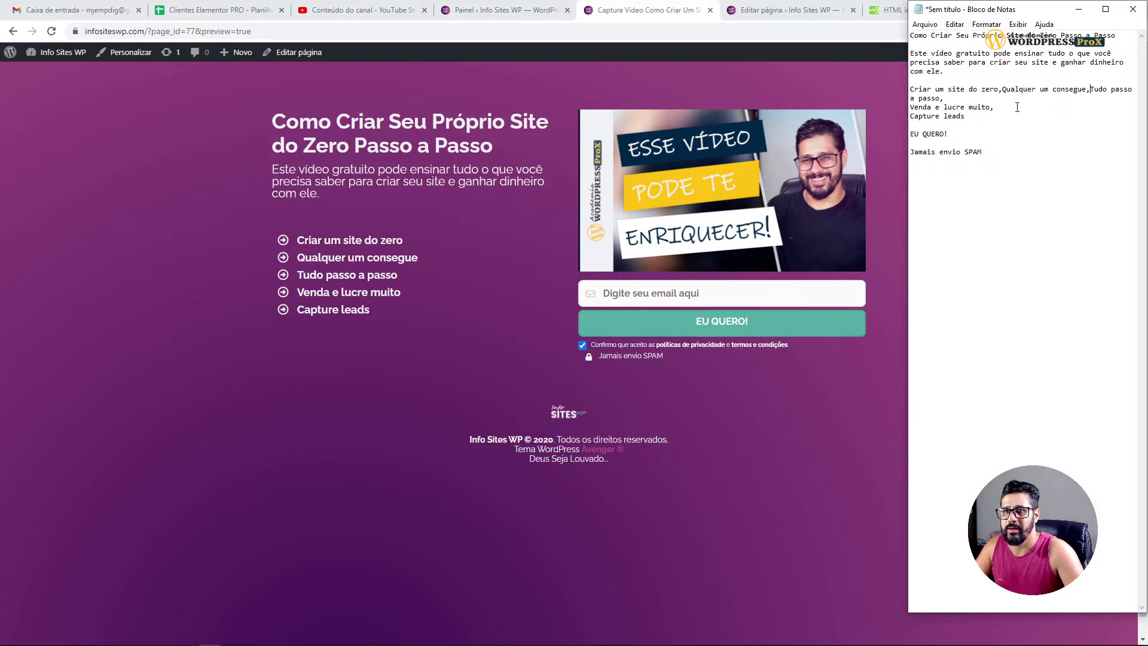
{"action": "left_click", "coordinate": [963, 98]}
{"action": "key", "text": "Delete"}
{"action": "key", "text": "Delete"}
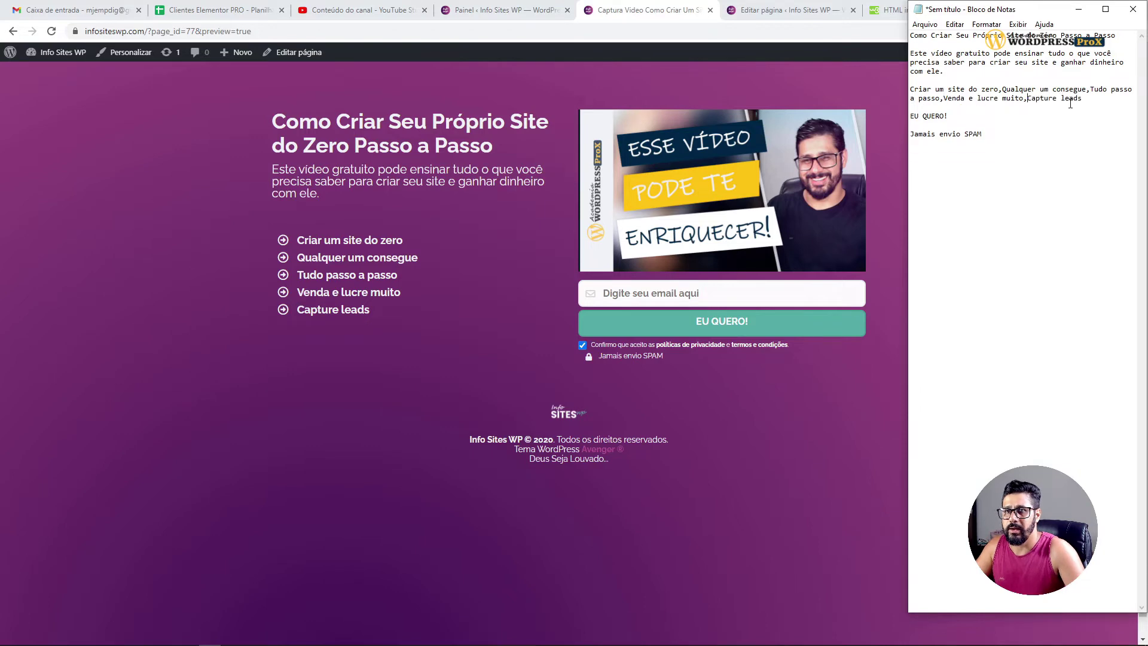
{"action": "left_click_drag", "start_coordinate": [1085, 99], "coordinate": [909, 89]}
{"action": "key", "text": "ctrl+c"}
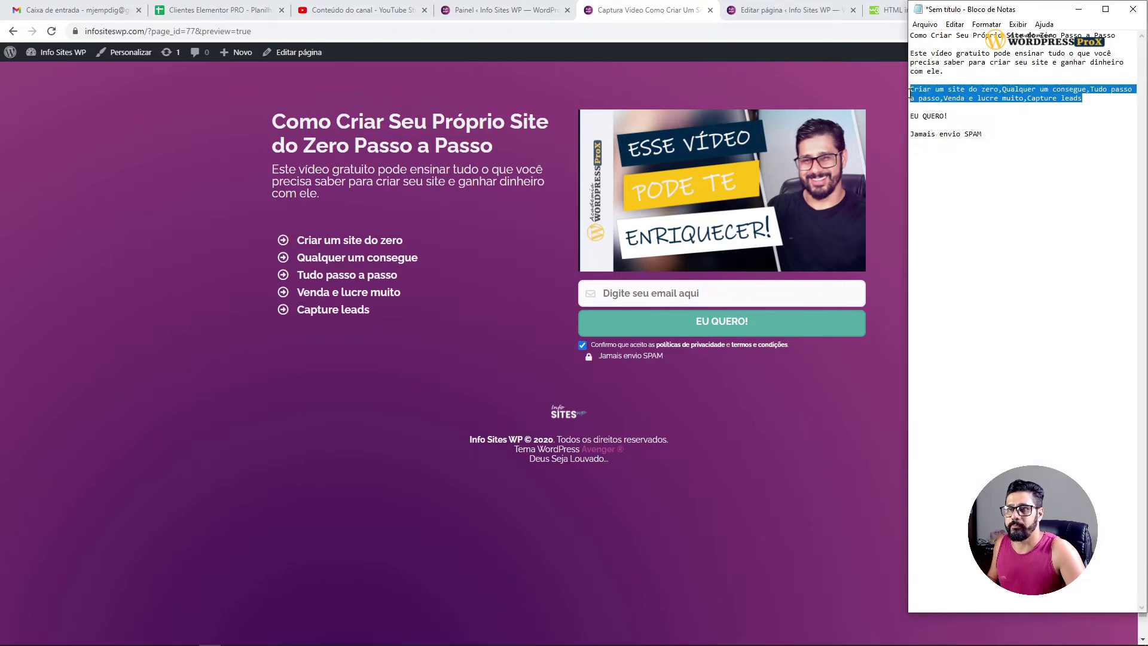
Step: Paste the five benefits into Benefícios, add a space after each separator, and view the preview
{"action": "left_click", "coordinate": [790, 11]}
{"action": "left_click", "coordinate": [160, 480]}
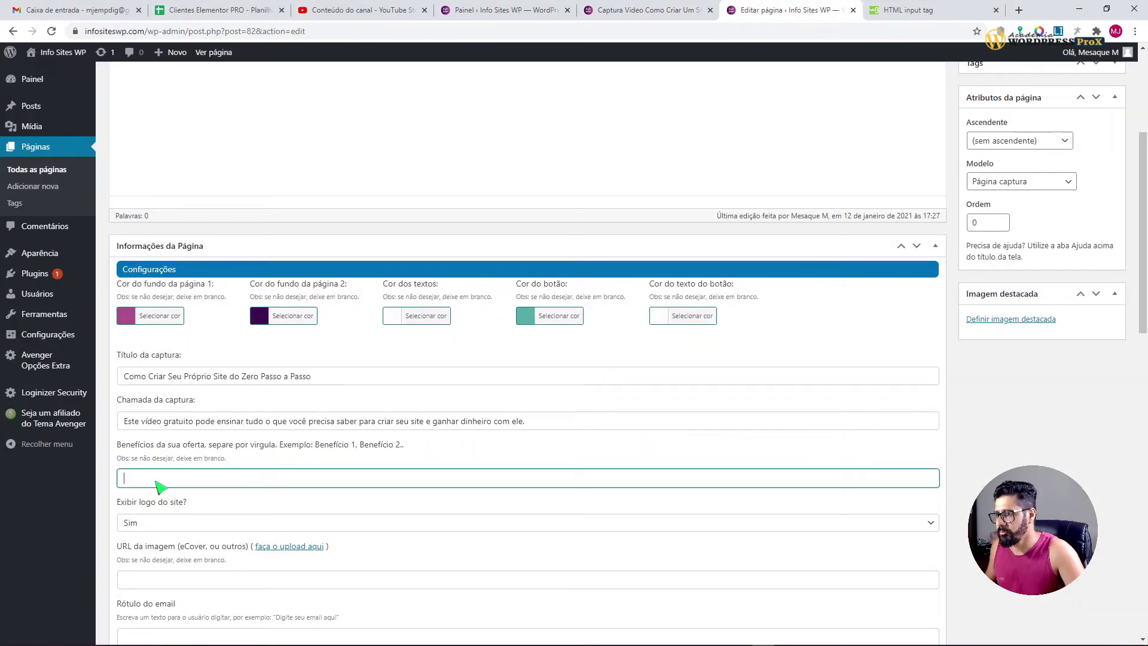
{"action": "key", "text": "ctrl+v"}
{"action": "scroll", "coordinate": [547, 461], "scroll_direction": "down", "scroll_amount": 3}
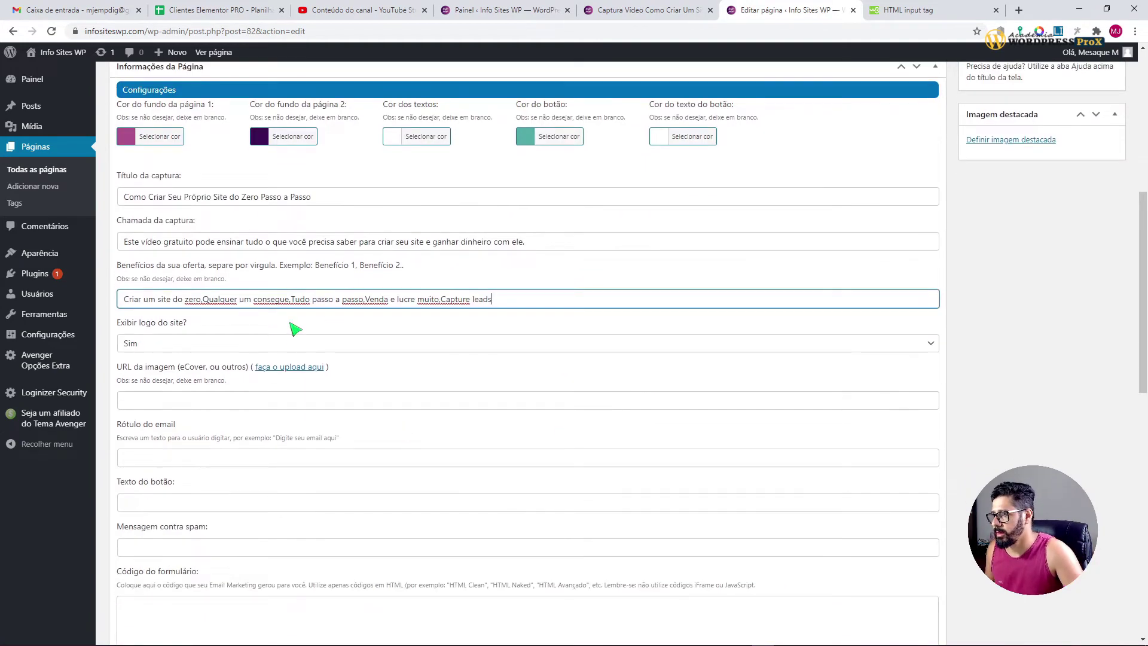
{"action": "left_click", "coordinate": [204, 299]}
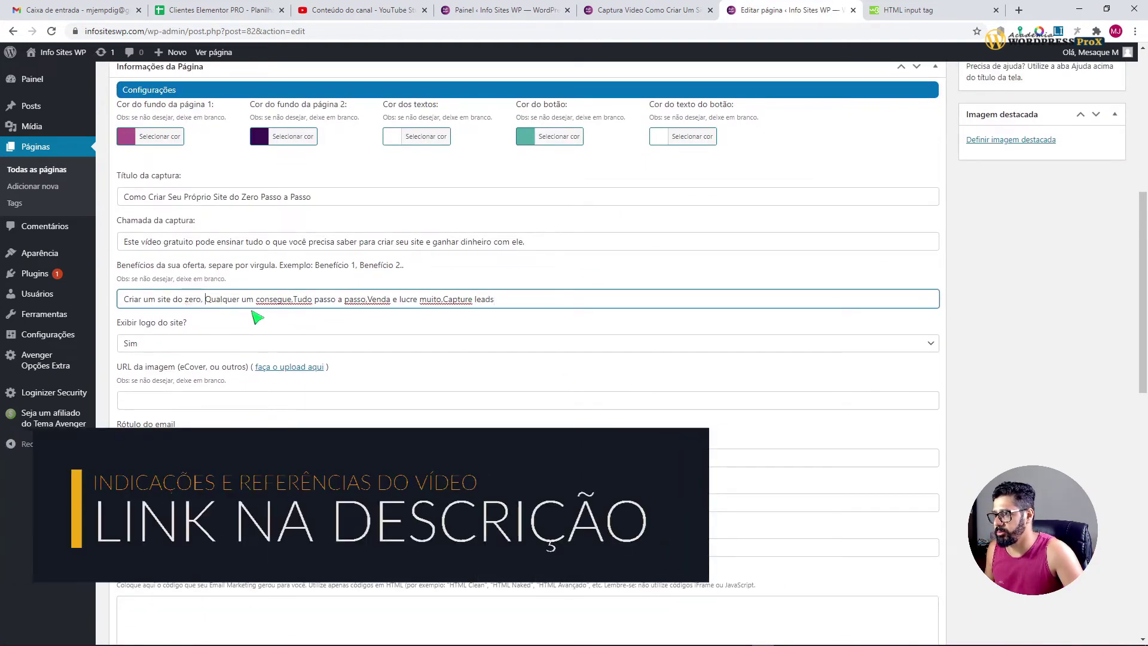
{"action": "left_click", "coordinate": [293, 302]}
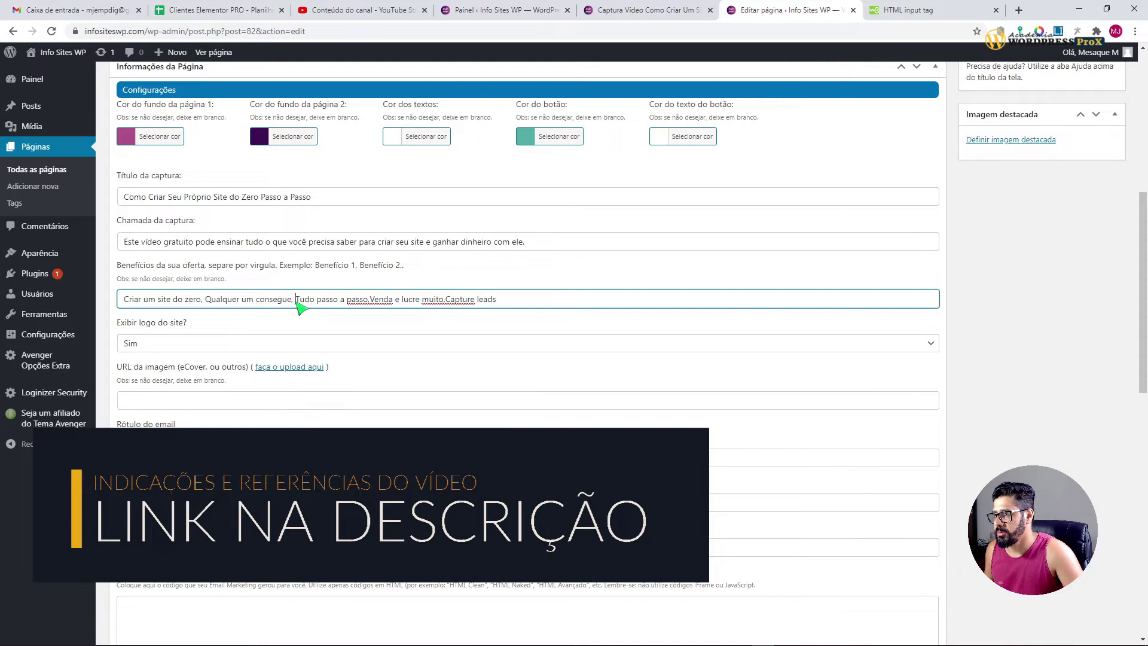
{"action": "left_click", "coordinate": [369, 301]}
{"action": "left_click_drag", "start_coordinate": [329, 265], "coordinate": [440, 308]}
{"action": "left_click", "coordinate": [449, 301]}
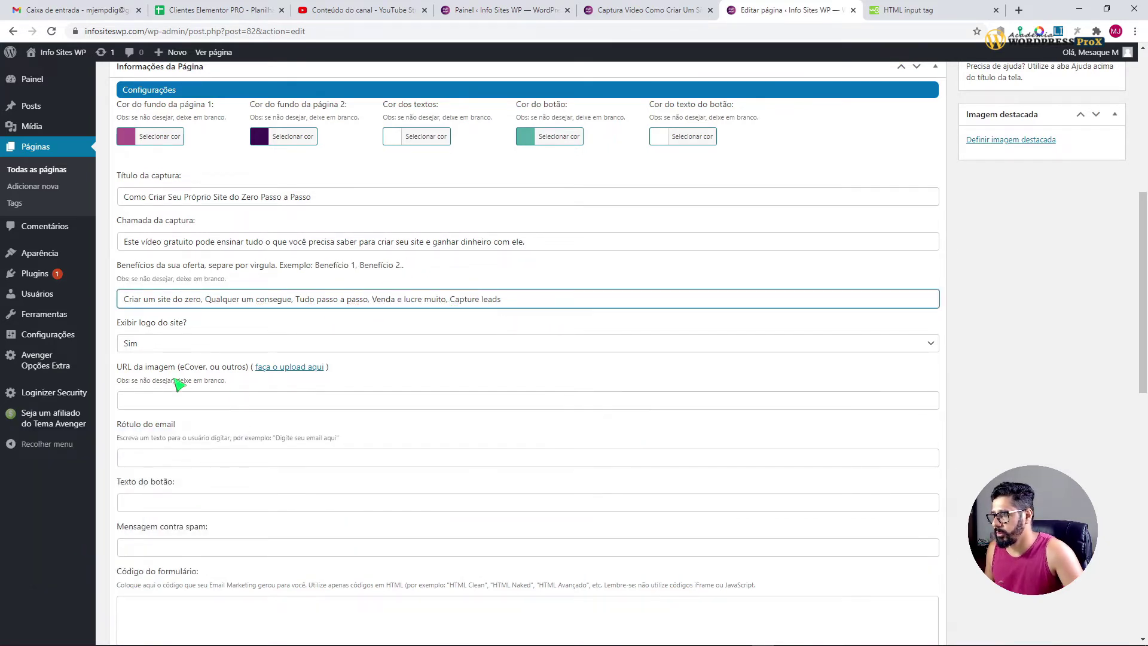
{"action": "left_click", "coordinate": [645, 10]}
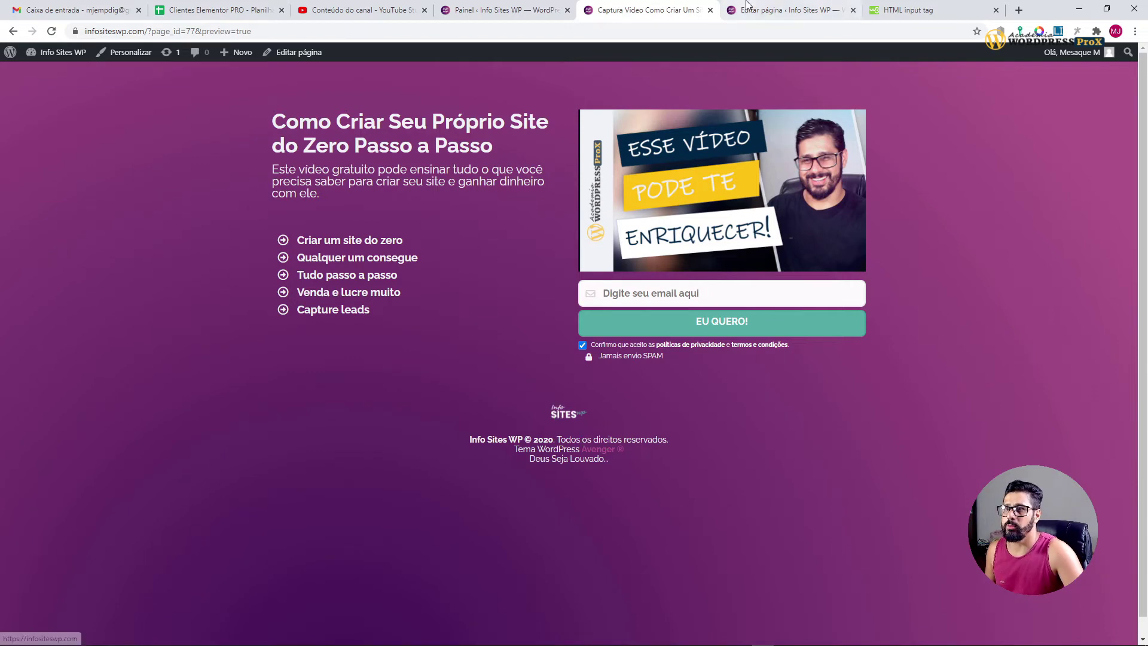
Step: Compare the URL da imagem field with the thumbnail on the existing capture page preview
{"action": "left_click", "coordinate": [784, 11]}
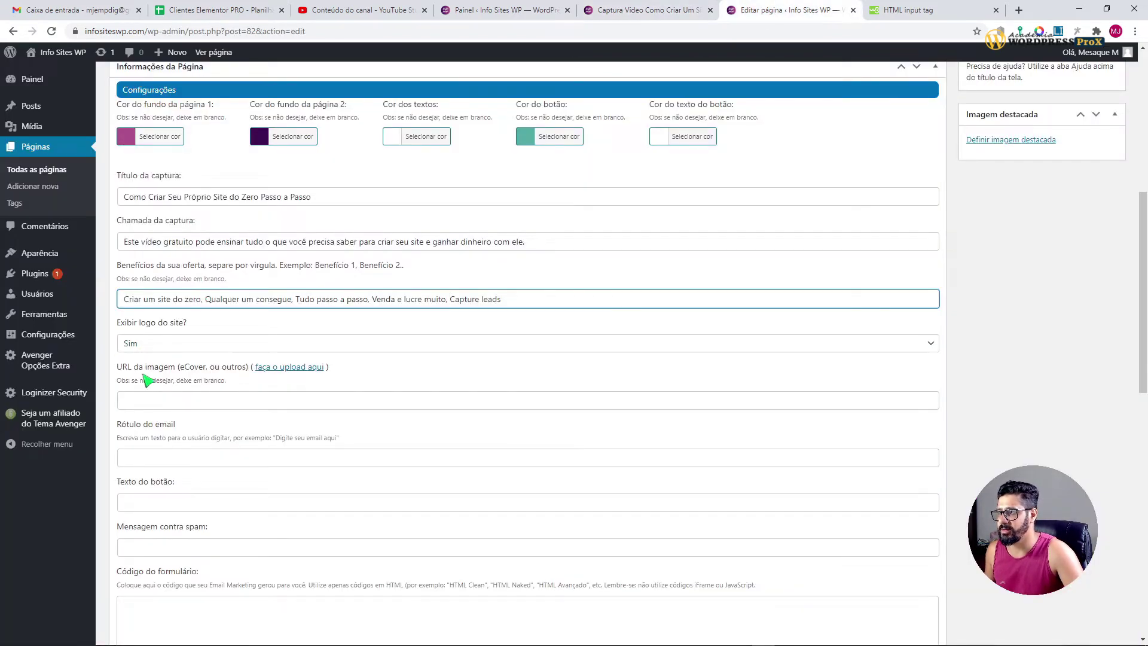
{"action": "left_click_drag", "start_coordinate": [139, 367], "coordinate": [175, 368]}
{"action": "left_click", "coordinate": [654, 12]}
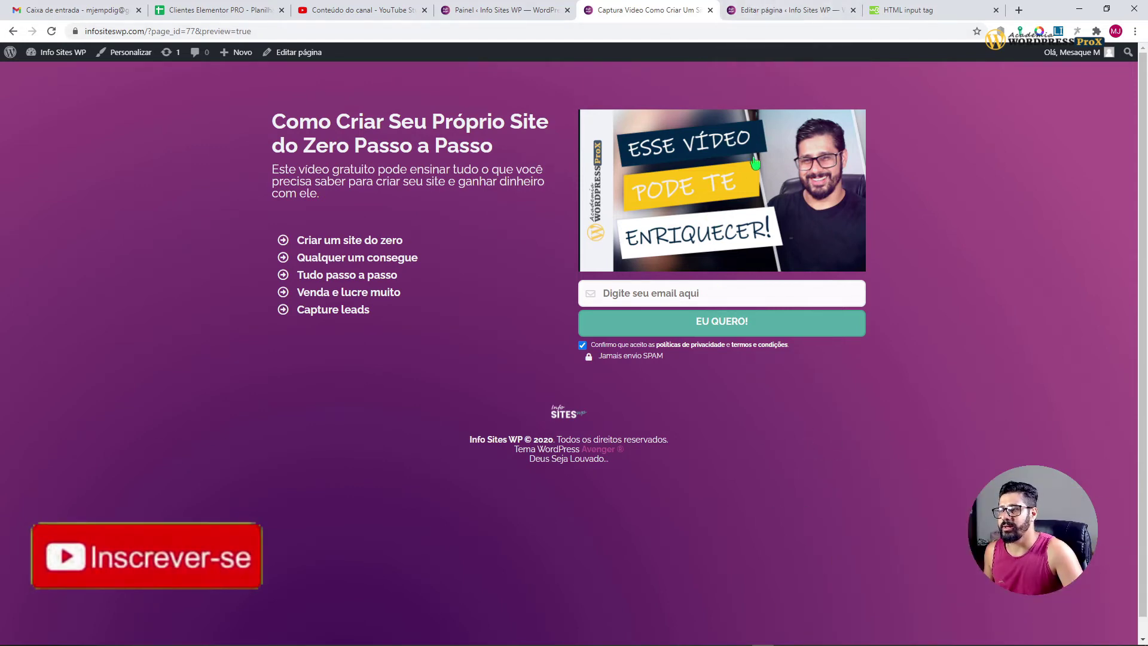
{"action": "left_click", "coordinate": [768, 11]}
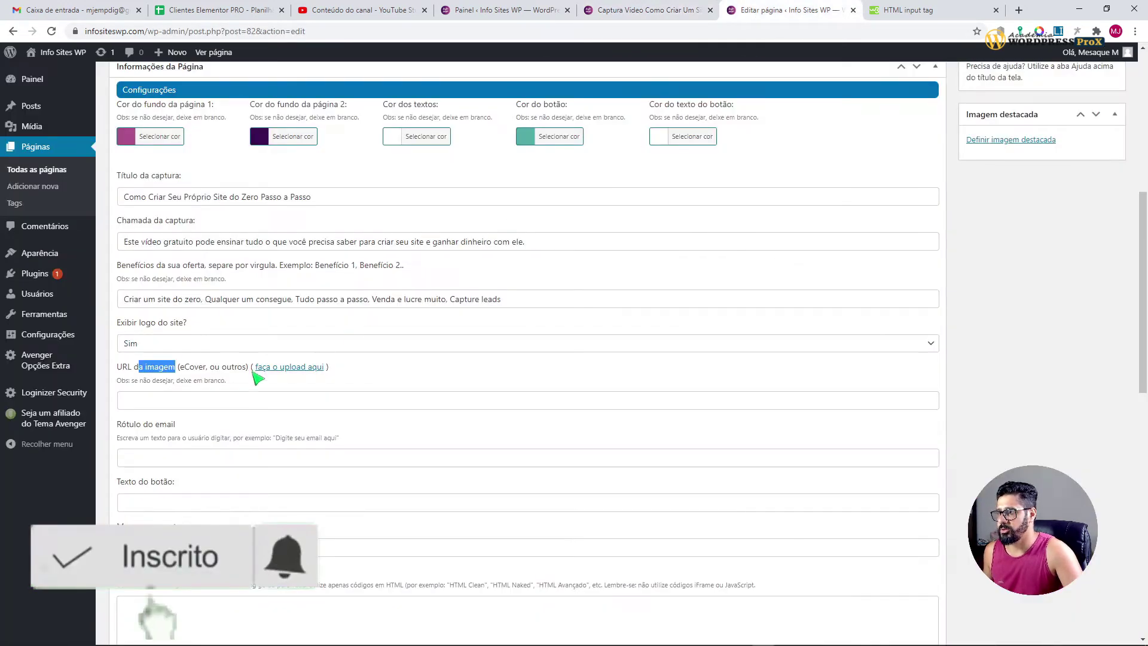
Step: Copy the wpx242 thumbnail's file URL from the Media Library into URL da imagem
{"action": "left_click", "coordinate": [269, 405]}
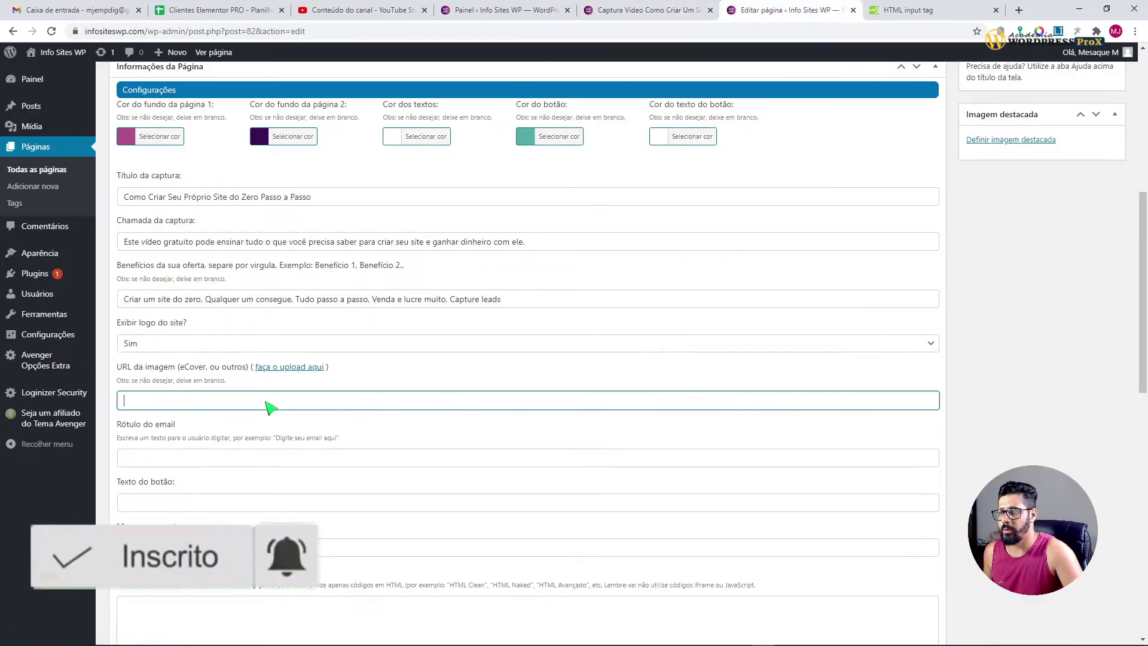
{"action": "left_click", "coordinate": [288, 370]}
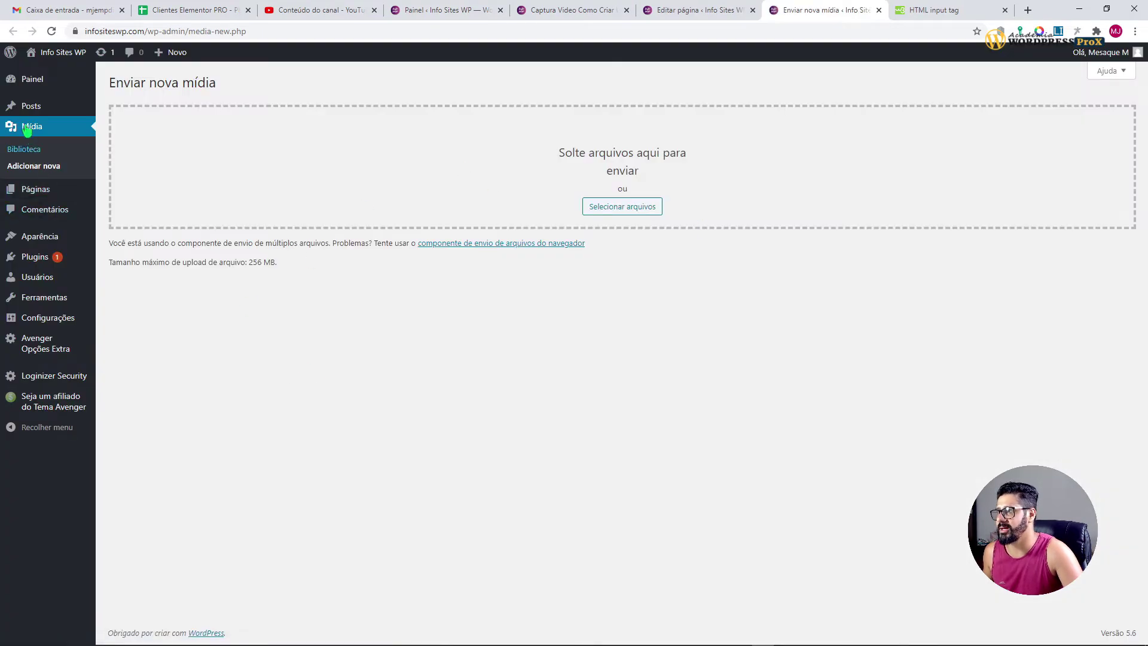
{"action": "left_click", "coordinate": [26, 131]}
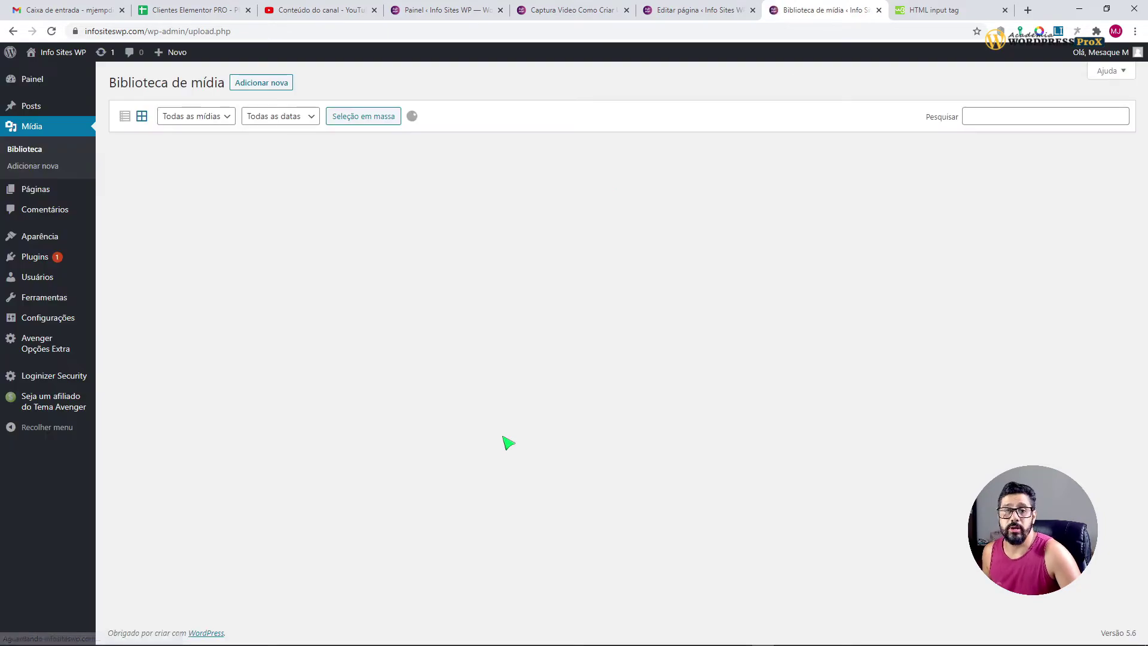
{"action": "left_click", "coordinate": [133, 194]}
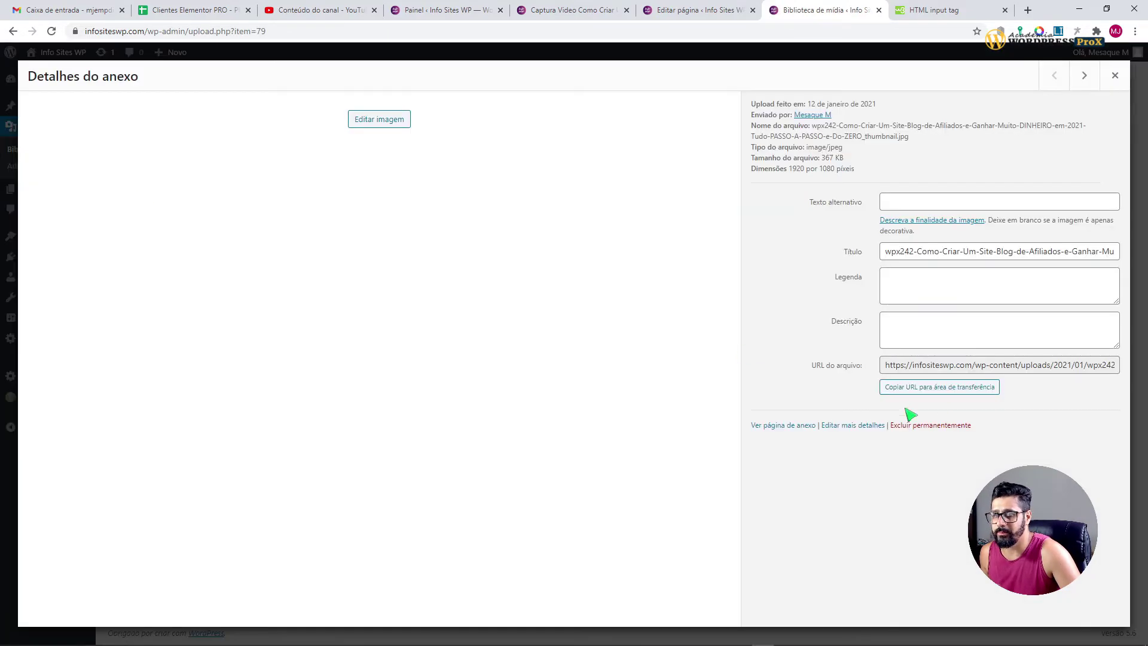
{"action": "left_click", "coordinate": [909, 388]}
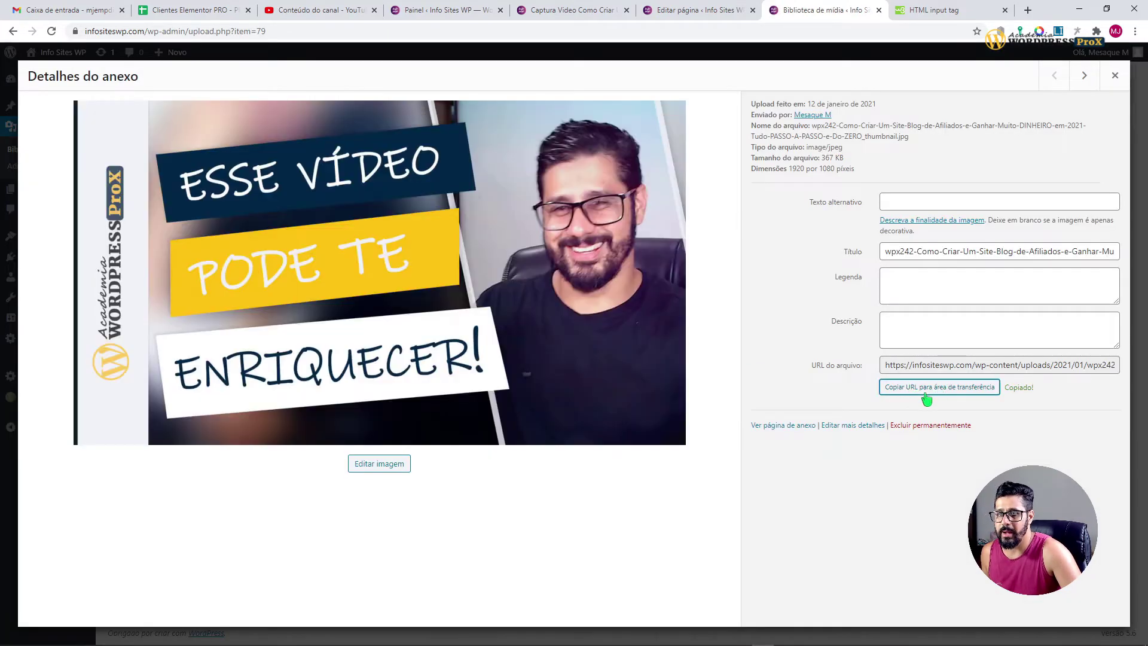
{"action": "left_click", "coordinate": [878, 10]}
{"action": "left_click", "coordinate": [176, 405]}
{"action": "type", "text": "https://infositeswp.com/wp-content/uploads/2021/01/wpx242-Como-Criar-Um-Site-Blog-de-Afiliados-e-Ganhar-Muito-DINHEIRO-em-2021-Tudo-PASSO-A-PASSO-e-Do-ZERO_thumbnail.jpg"}
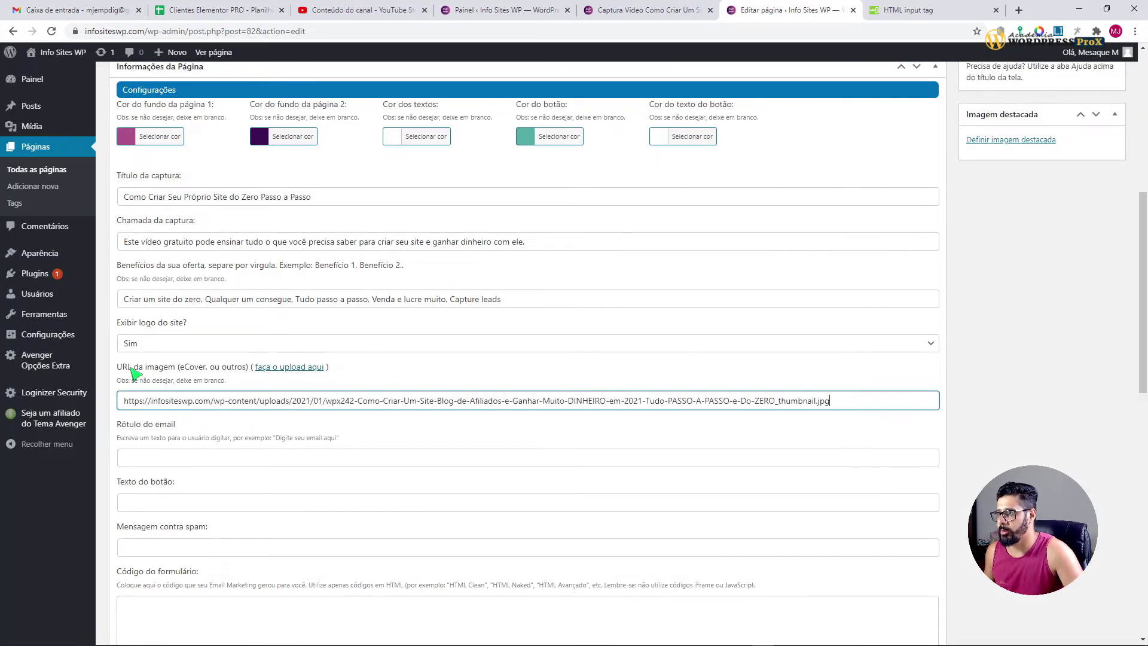
Step: Copy the suggested example 'Digite seu e-mail aqui..' into the Rótulo do email field
{"action": "left_click", "coordinate": [167, 459]}
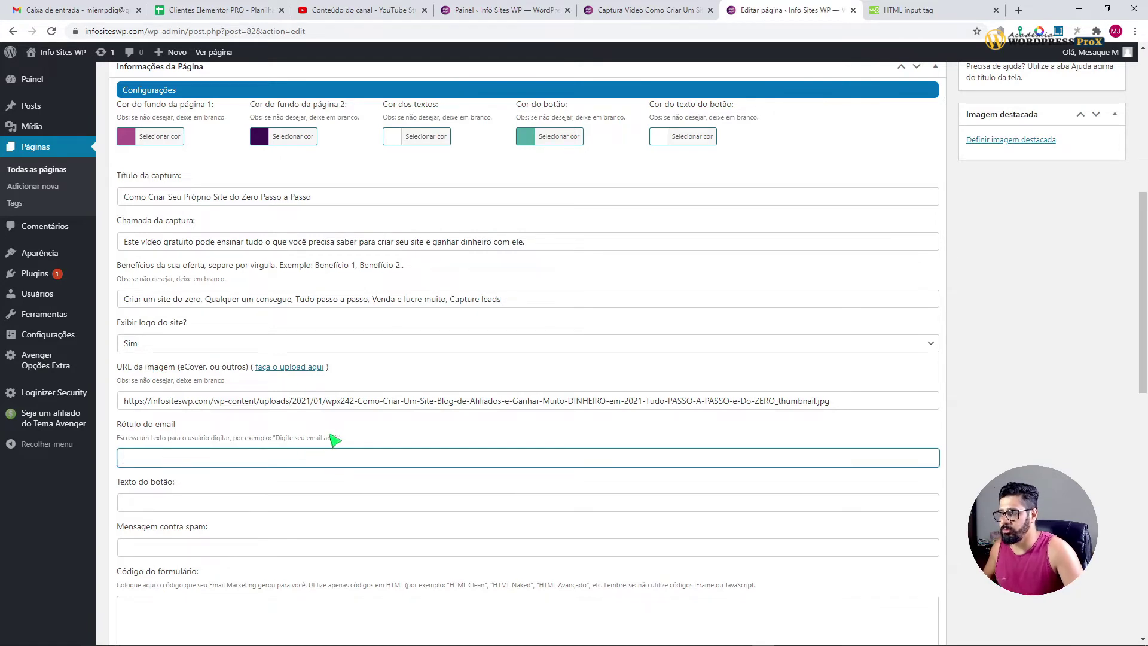
{"action": "left_click_drag", "start_coordinate": [339, 439], "coordinate": [277, 444]}
{"action": "key", "text": "ctrl+c"}
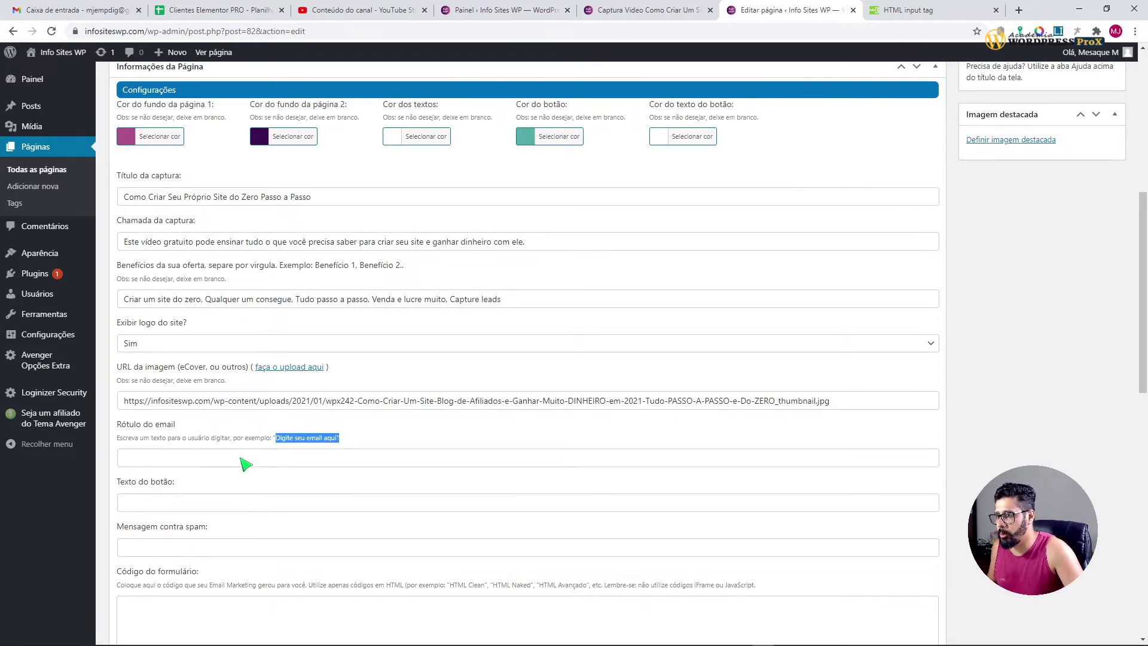
{"action": "left_click", "coordinate": [243, 460]}
{"action": "key", "text": "ctrl+v"}
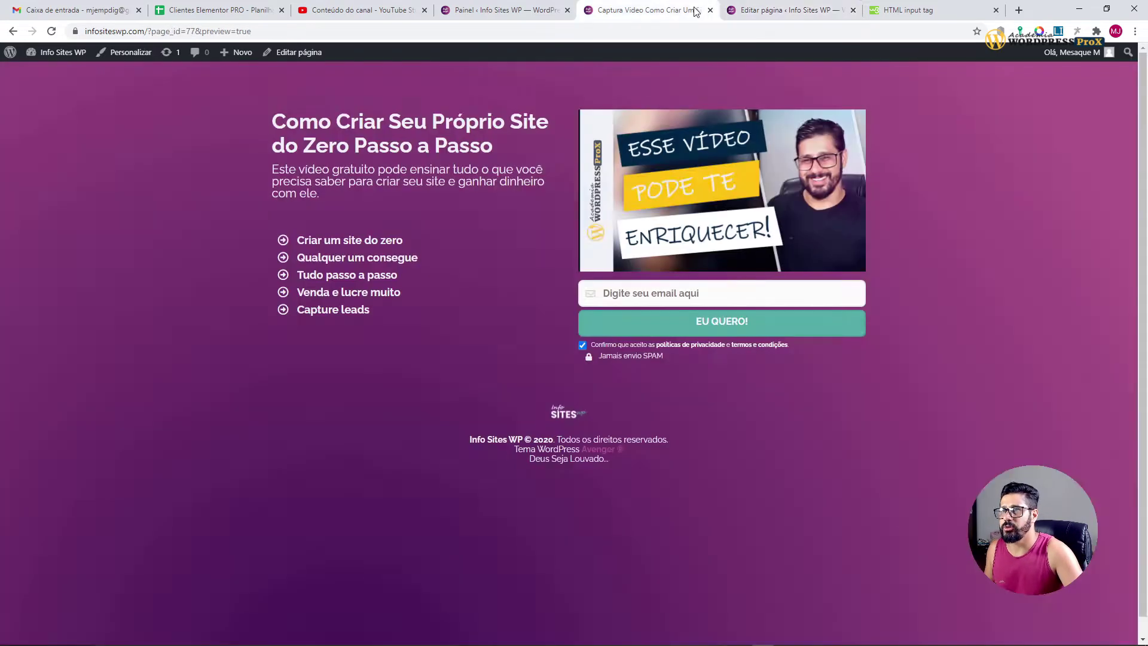
Step: Compare the new email label with the email box on the preview page
{"action": "left_click", "coordinate": [693, 10]}
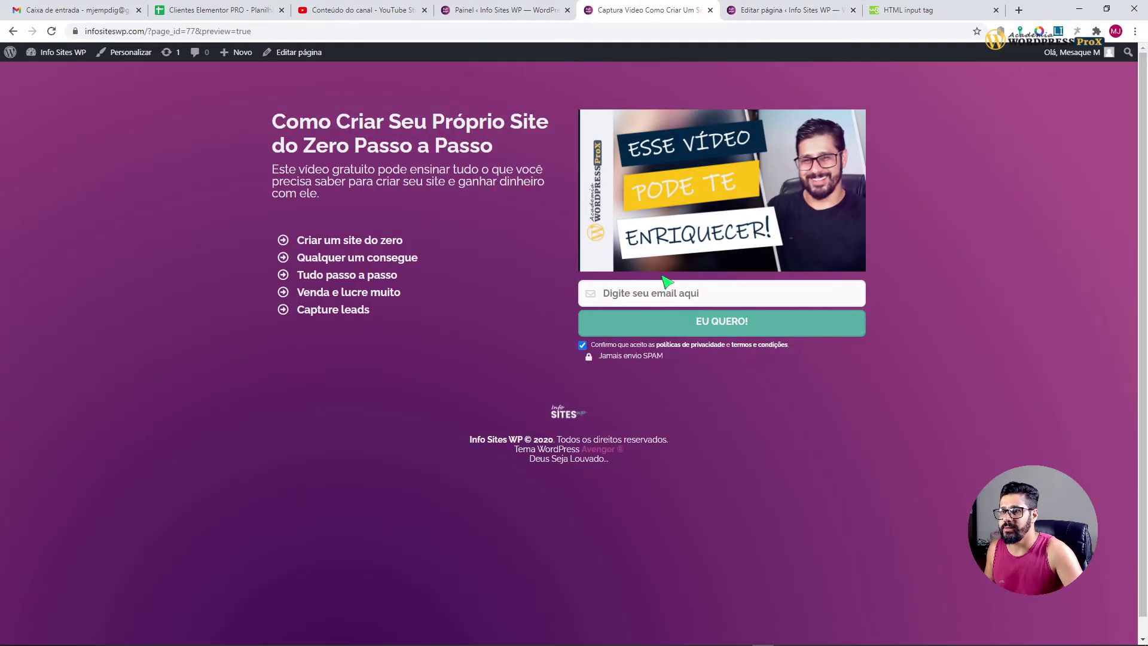
{"action": "left_click", "coordinate": [631, 293]}
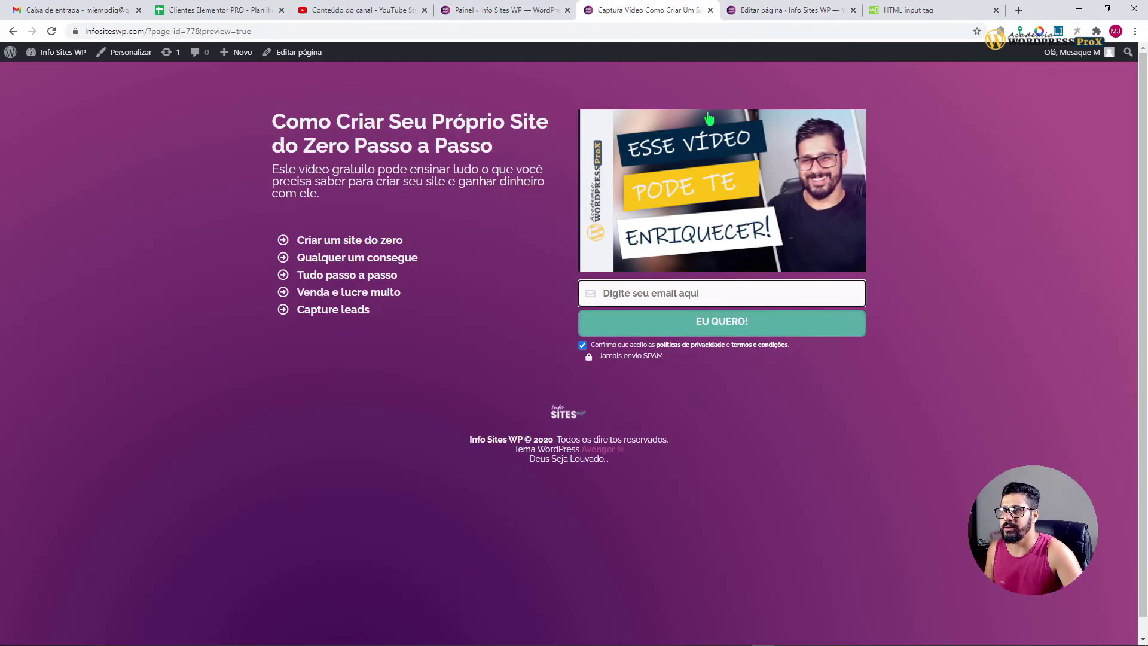
{"action": "left_click", "coordinate": [760, 10]}
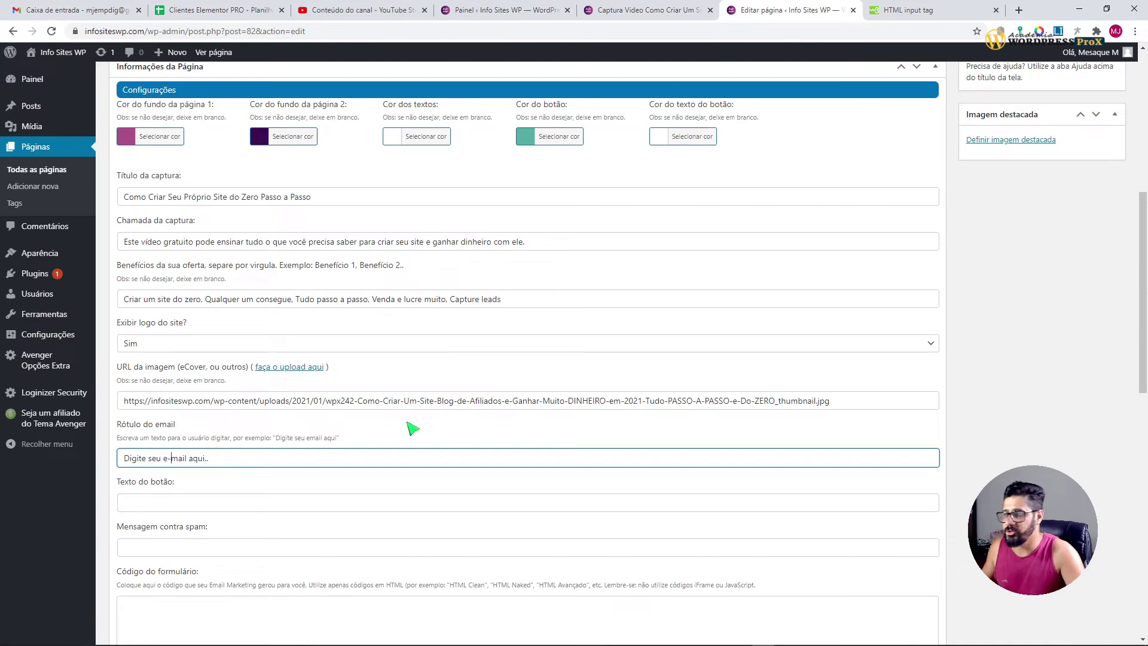
{"action": "left_click", "coordinate": [637, 11]}
Step: Enter 'SIM, EU QUERO' as the button text
{"action": "left_click", "coordinate": [801, 12]}
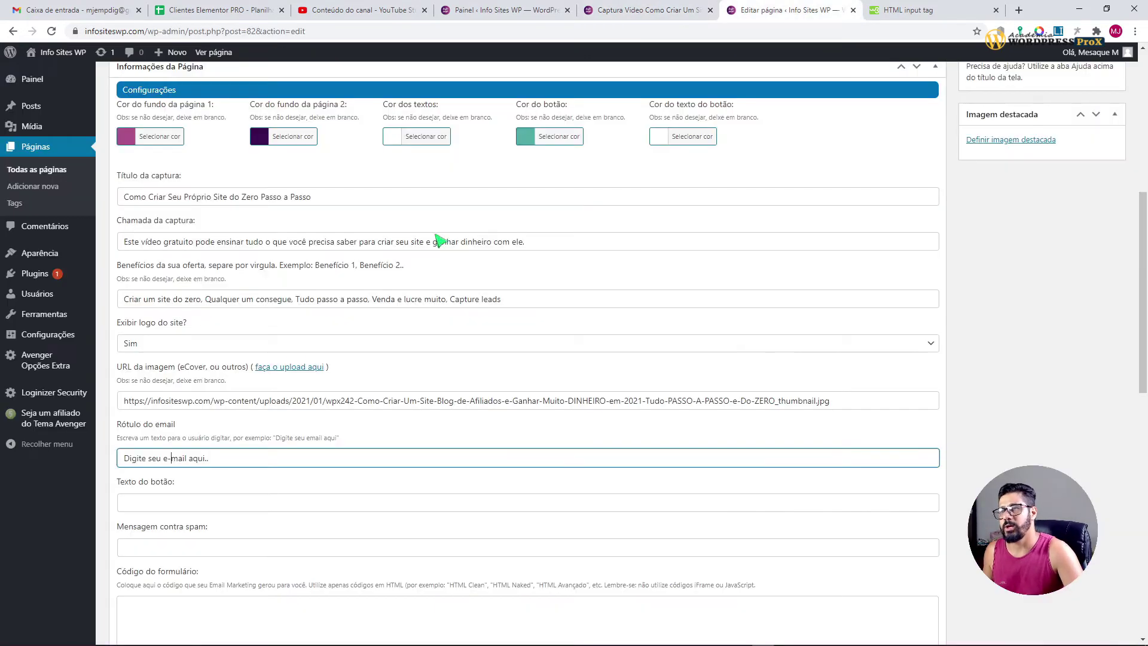
{"action": "left_click", "coordinate": [160, 507]}
{"action": "type", "text": "EU QUERO"}
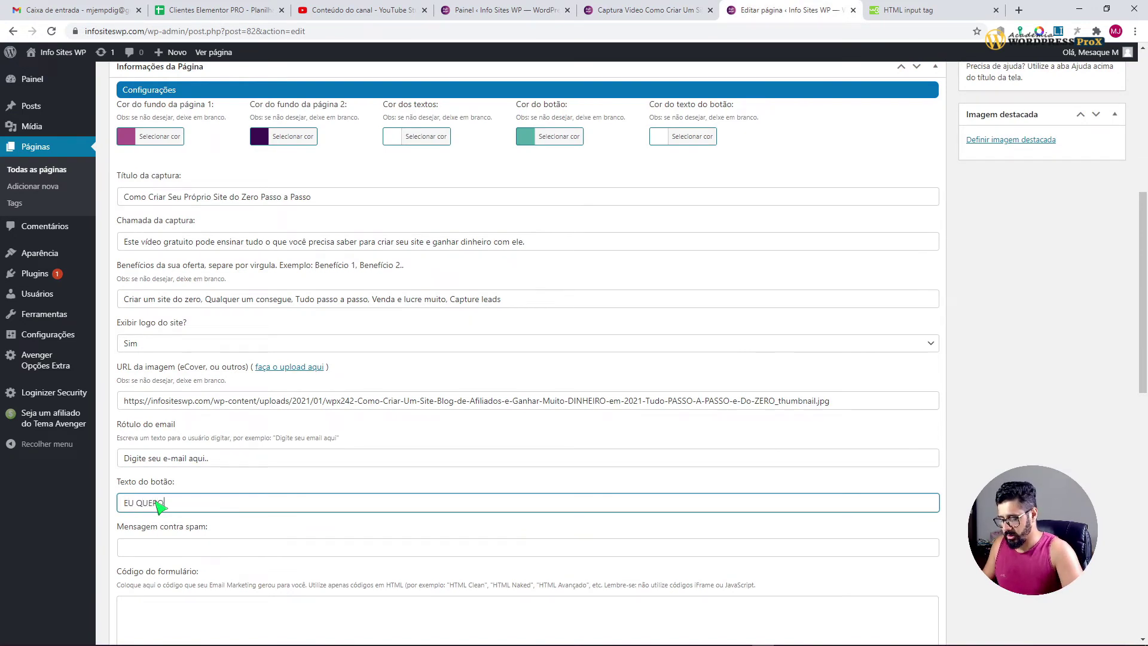
{"action": "type", "text": "SIM,"}
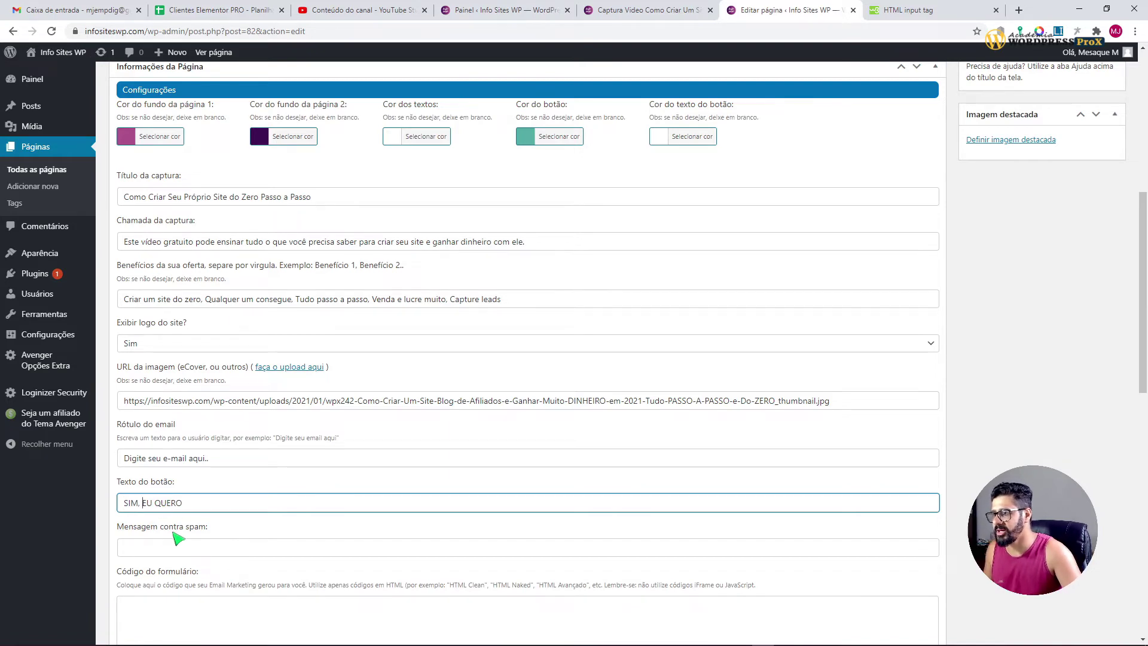
Step: Copy 'Jamais envio SPAM' from the preview into the Mensagem contra spam field
{"action": "left_click", "coordinate": [622, 15]}
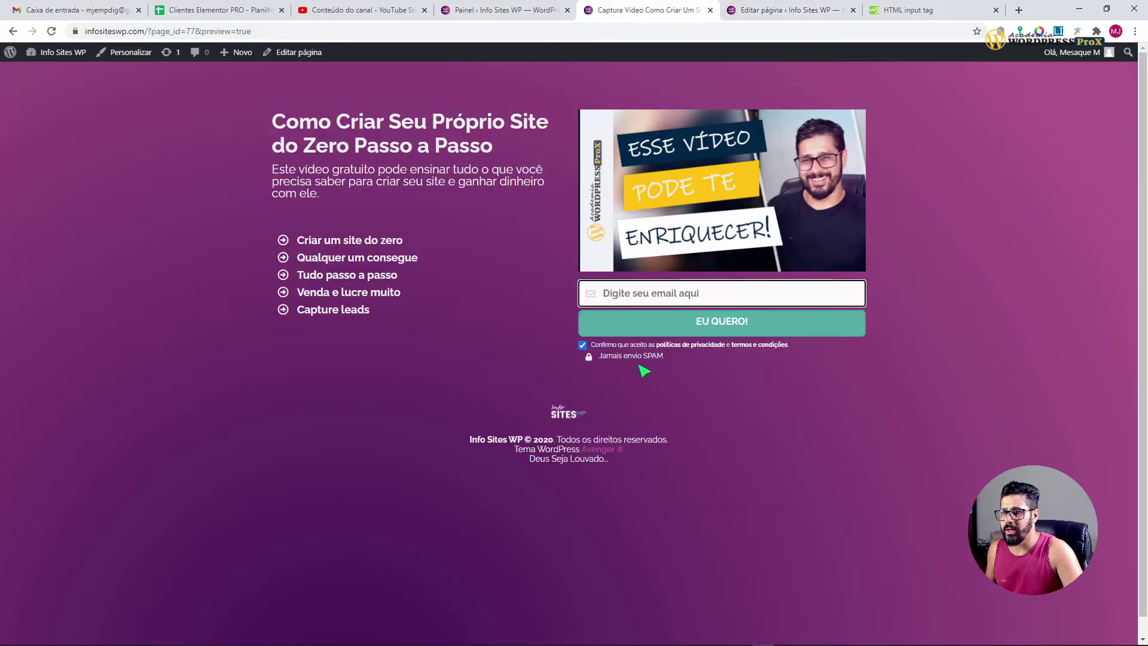
{"action": "left_click_drag", "start_coordinate": [601, 357], "coordinate": [672, 356]}
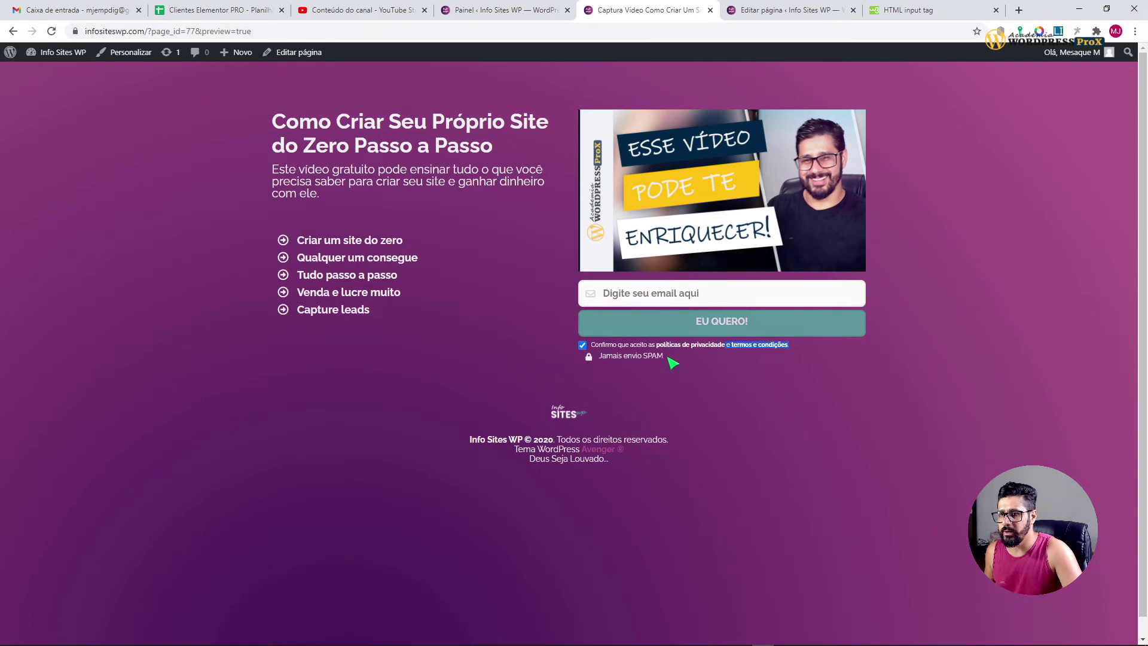
{"action": "left_click", "coordinate": [730, 15]}
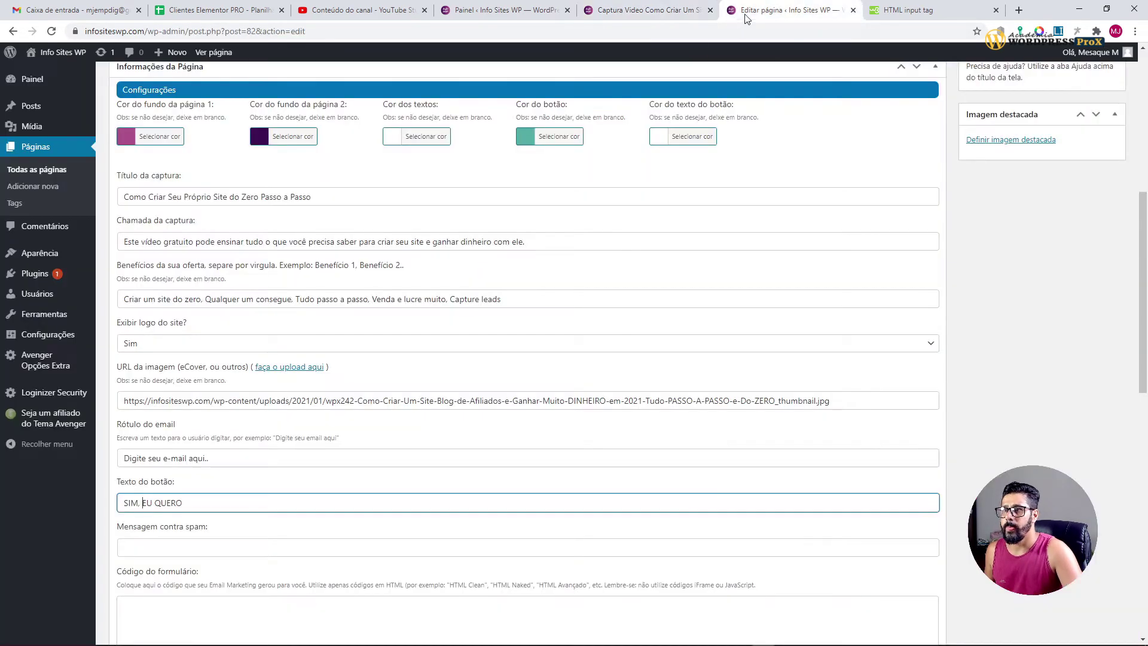
{"action": "left_click", "coordinate": [167, 546]}
{"action": "key", "text": "ctrl+v"}
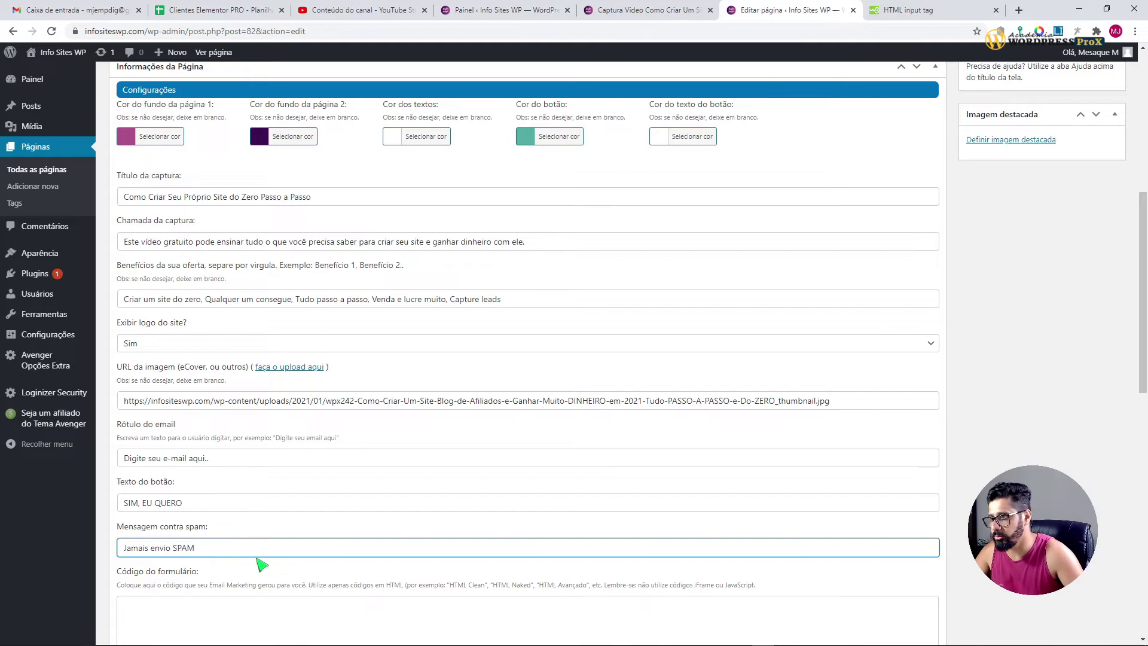
Step: Start the Código do formulário field with a partial '<for>' tag after checking the preview
{"action": "scroll", "coordinate": [297, 555], "scroll_direction": "down", "scroll_amount": 4}
{"action": "left_click", "coordinate": [253, 434]}
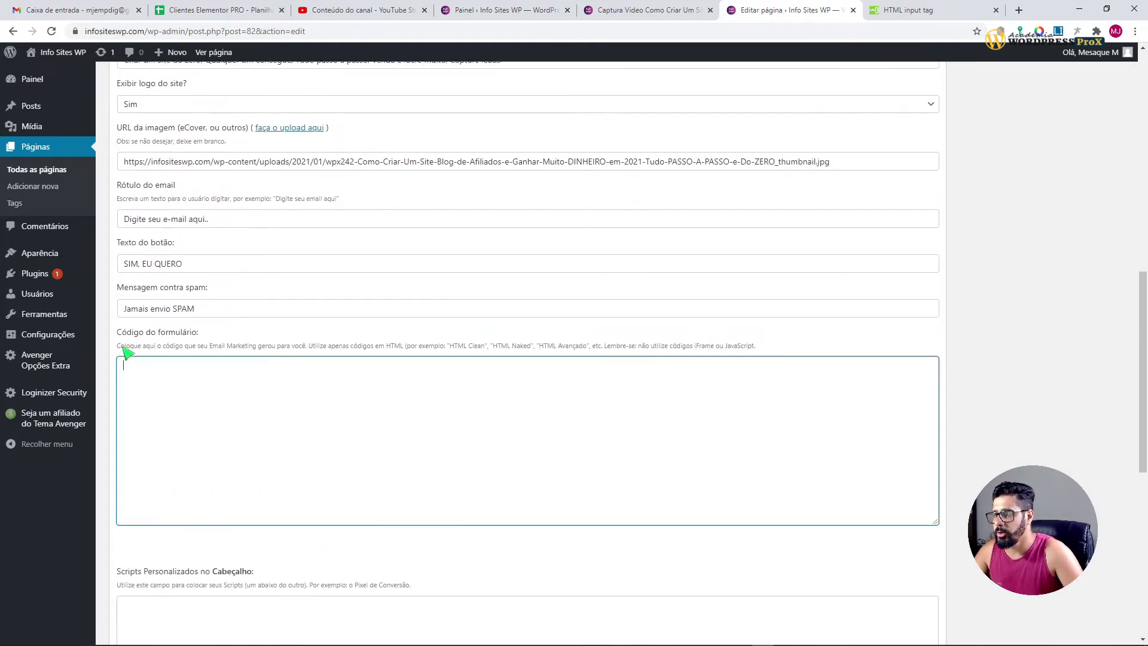
{"action": "left_click_drag", "start_coordinate": [121, 332], "coordinate": [219, 332]}
{"action": "left_click", "coordinate": [286, 492]}
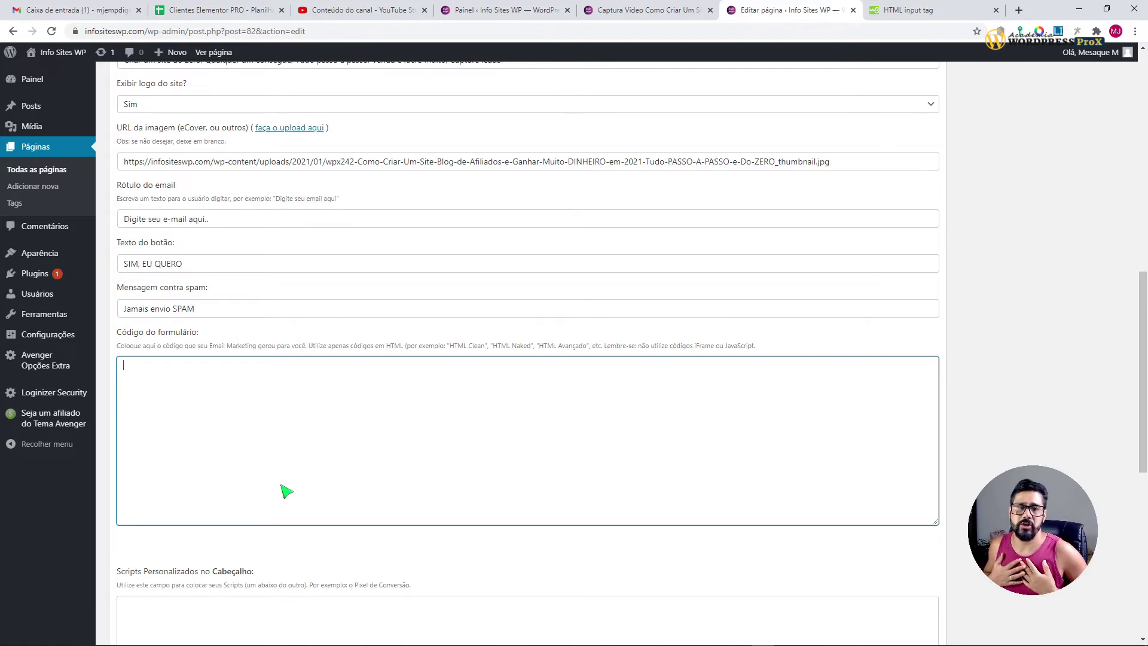
{"action": "left_click", "coordinate": [644, 10]}
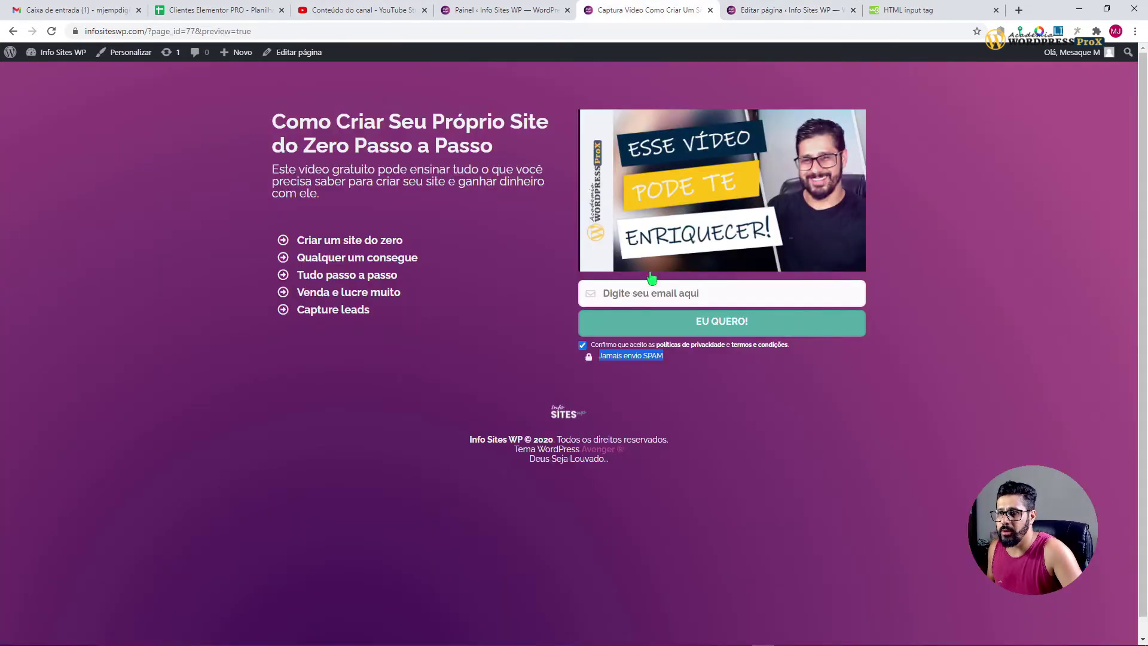
{"action": "left_click", "coordinate": [754, 14]}
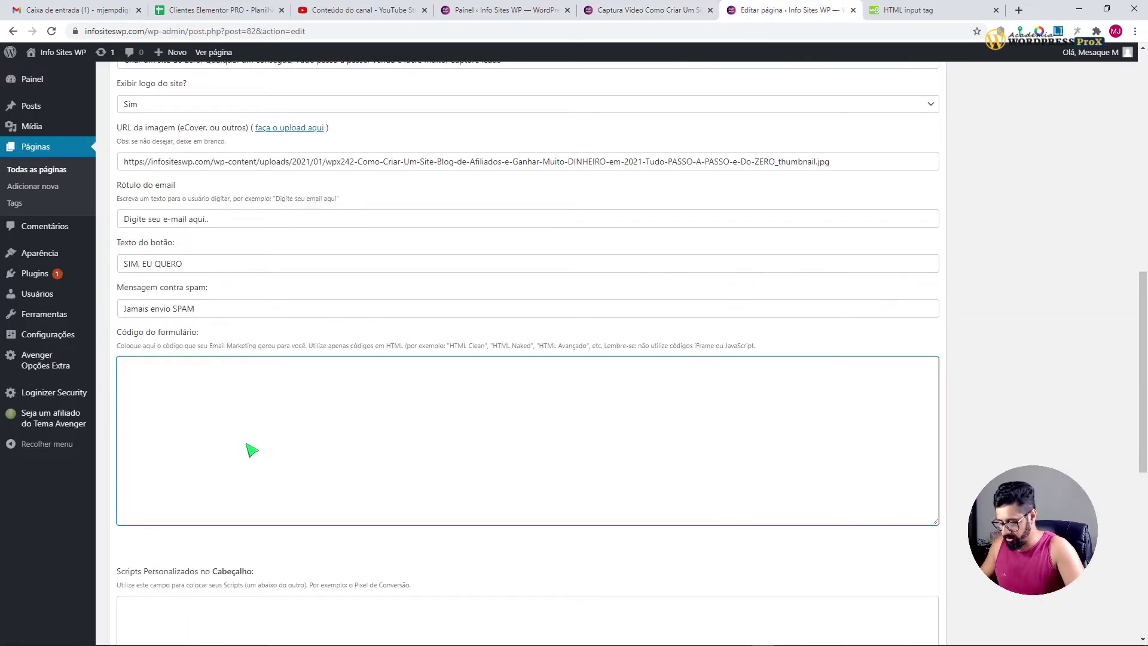
{"action": "type", "text": "<>"}
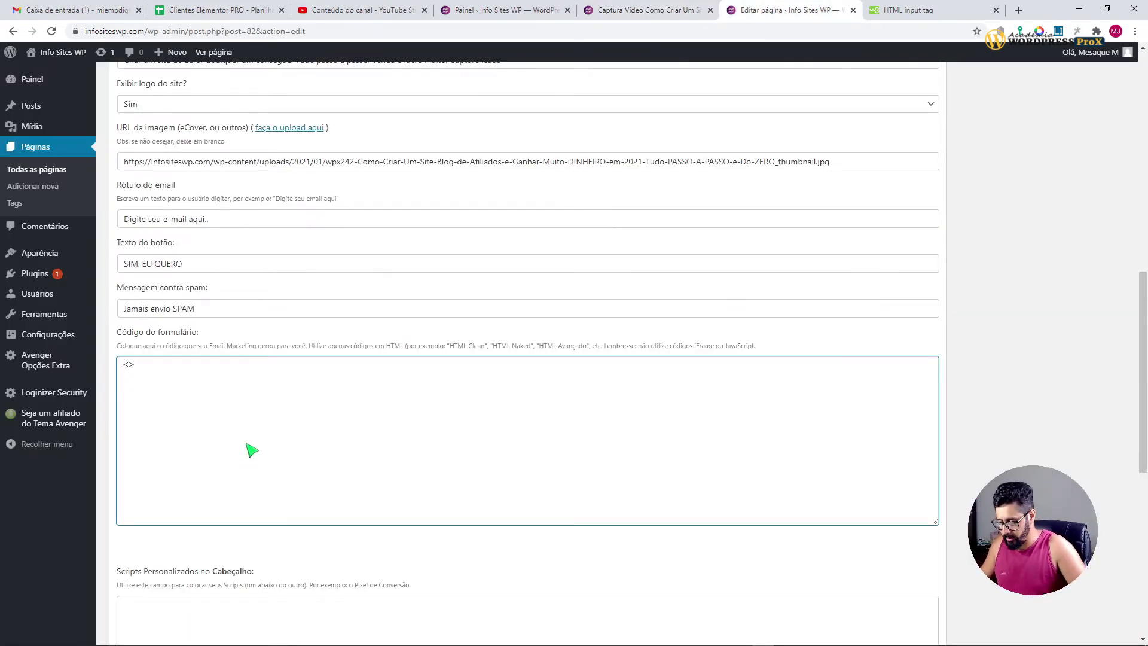
{"action": "type", "text": "FORM"}
{"action": "key", "text": "BackSpace"}
{"action": "key", "text": "BackSpace"}
{"action": "key", "text": "BackSpace"}
{"action": "key", "text": "BackSpace"}
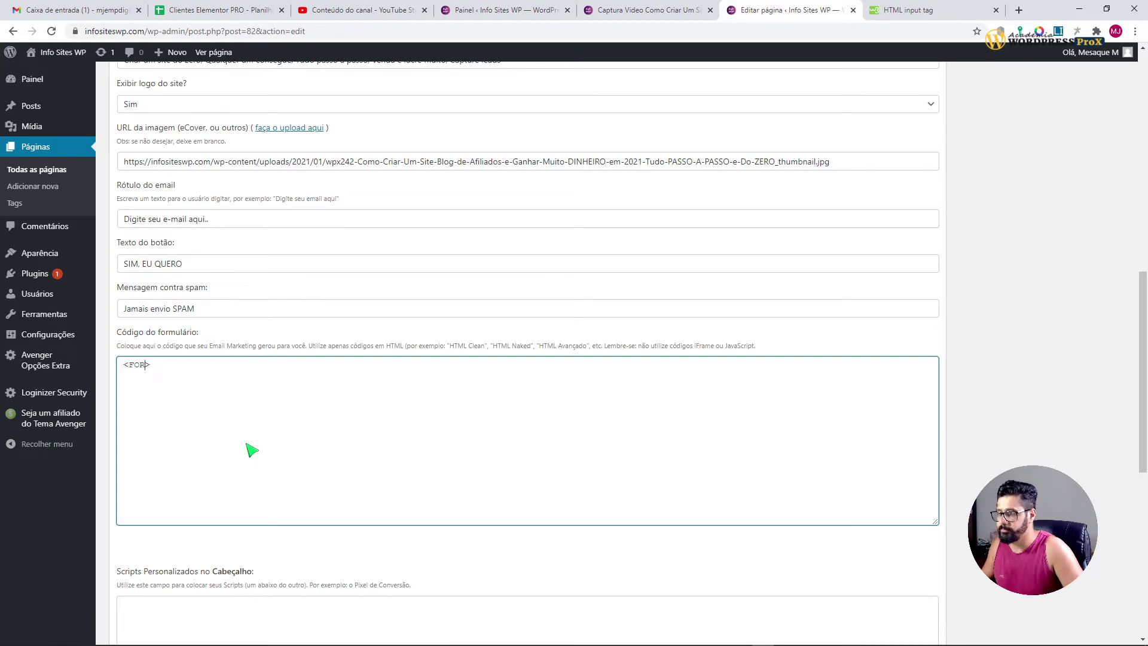
{"action": "type", "text": "for>"}
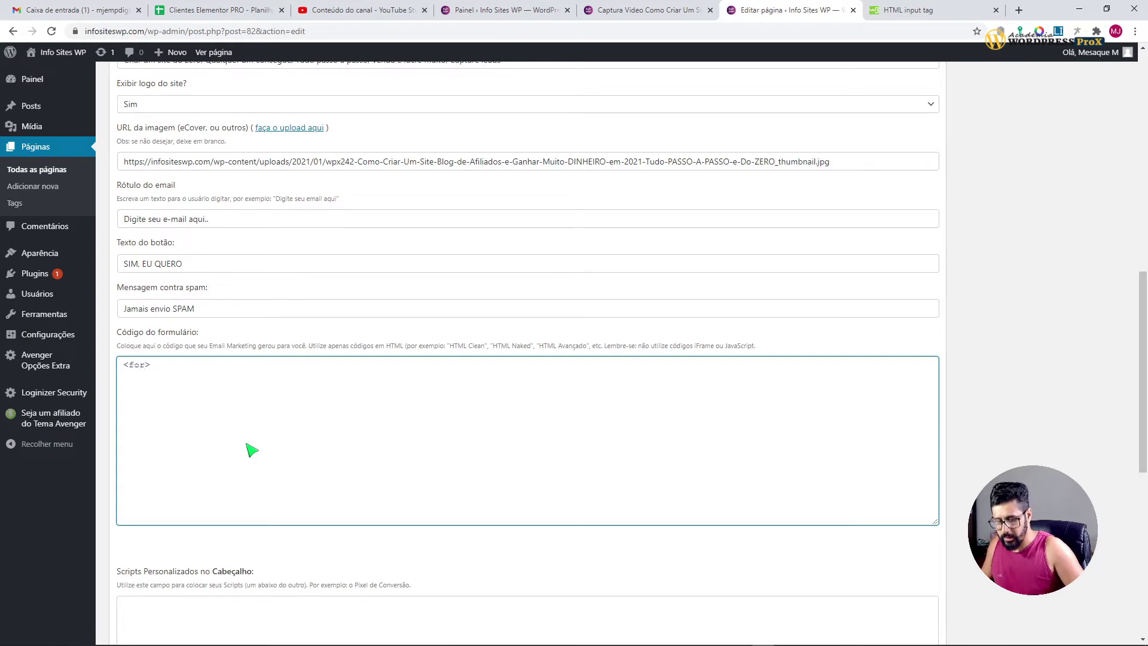
Step: Select the full form HTML in the original capture page's (post 77) Código do formulário field
{"action": "left_click", "coordinate": [657, 15]}
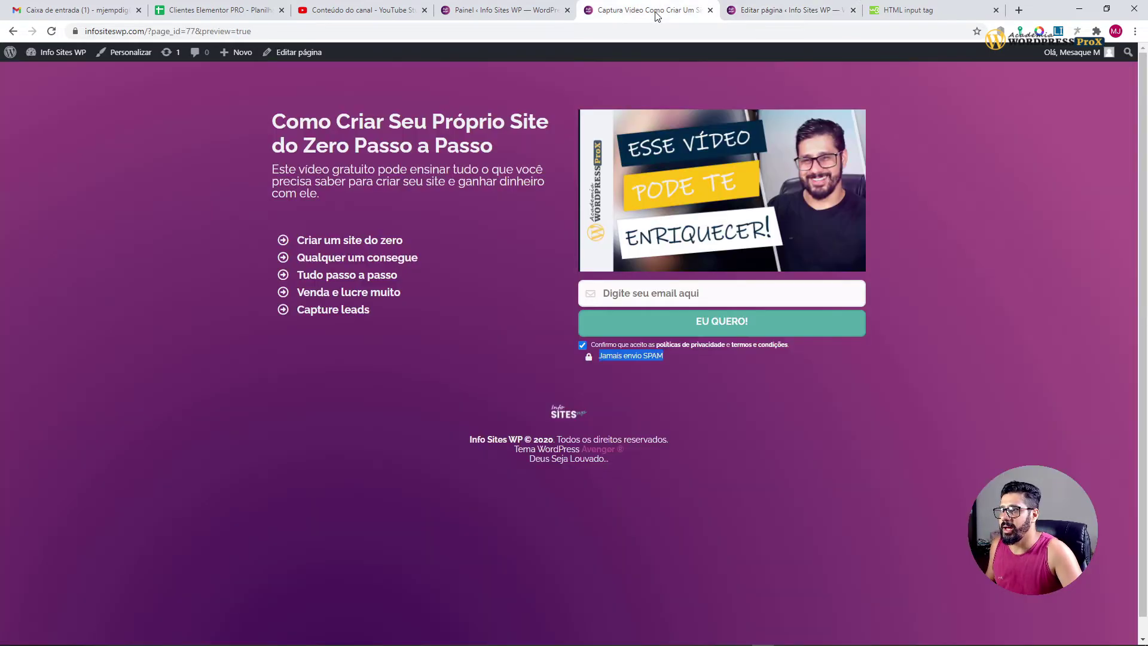
{"action": "left_click", "coordinate": [310, 56]}
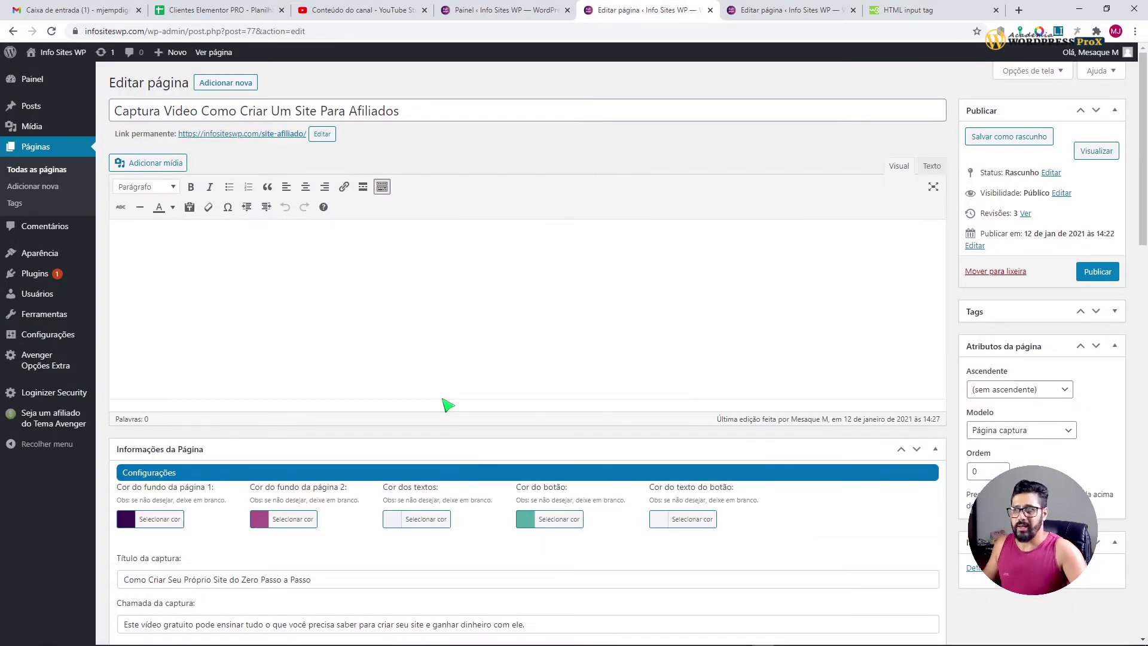
{"action": "scroll", "coordinate": [708, 549], "scroll_direction": "down", "scroll_amount": 9}
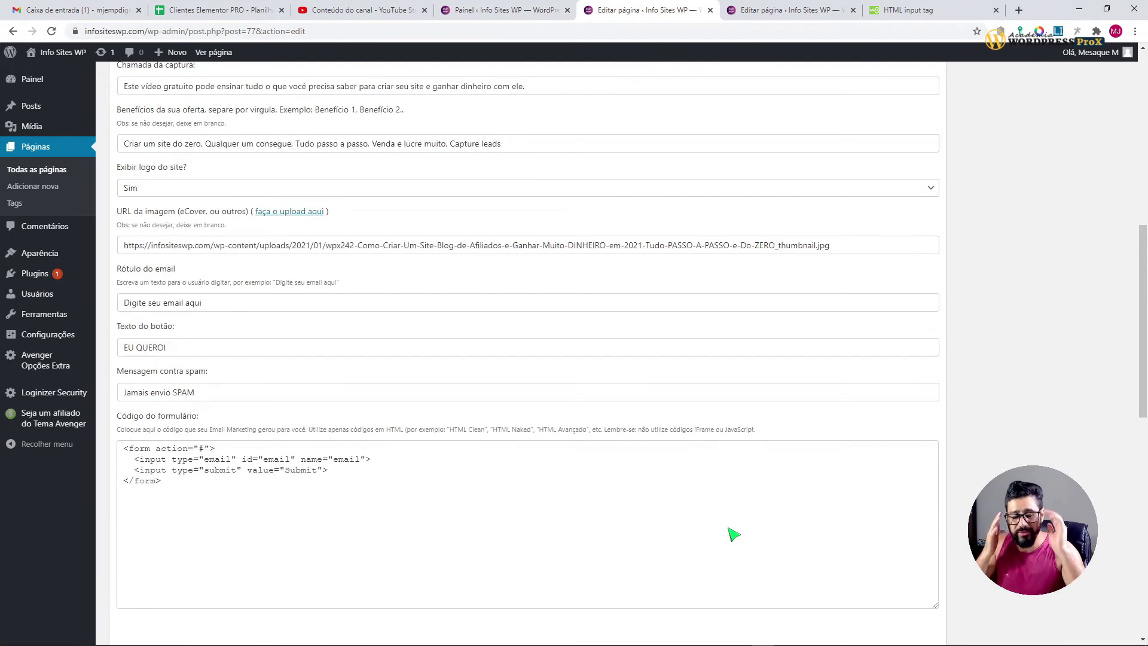
{"action": "left_click_drag", "start_coordinate": [222, 500], "coordinate": [106, 431]}
{"action": "key", "text": "ctrl+c"}
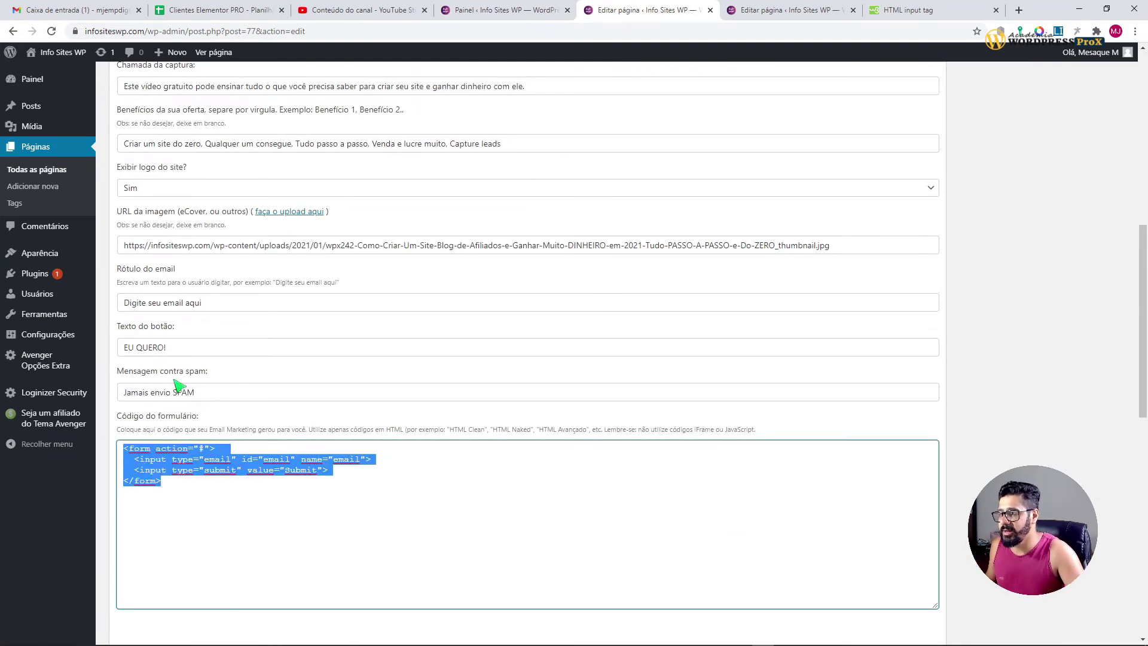
Step: Replace the new page's partial form code with the copied email-and-Submit HTML form
{"action": "left_click", "coordinate": [788, 12]}
{"action": "key", "text": "ctrl+a"}
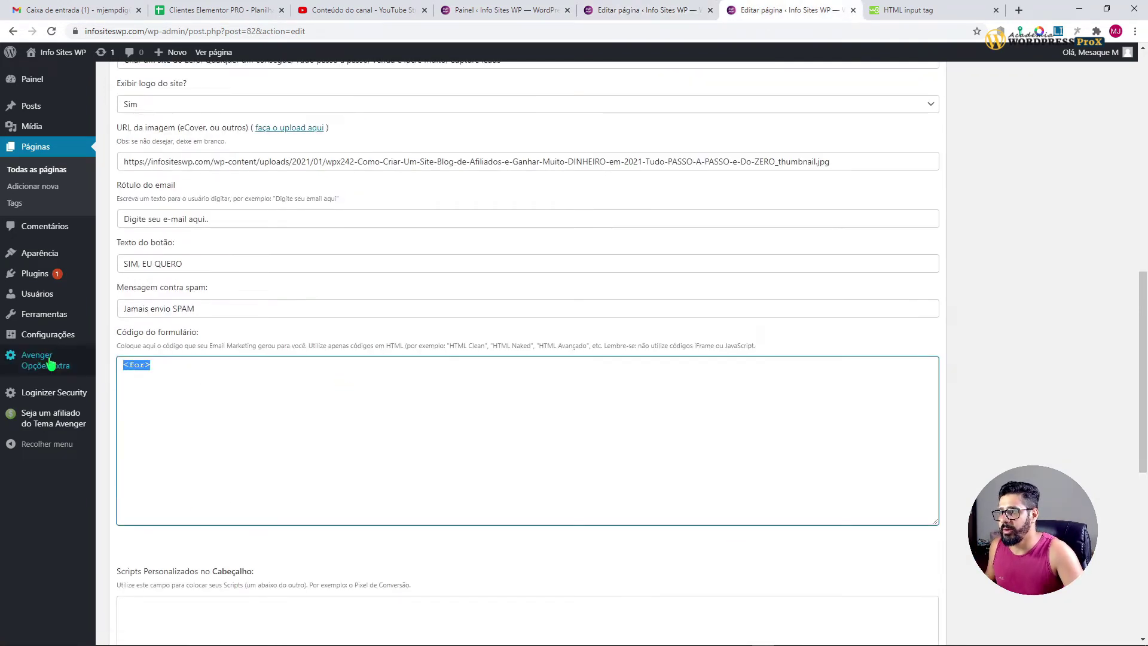
{"action": "key", "text": "ctrl+v"}
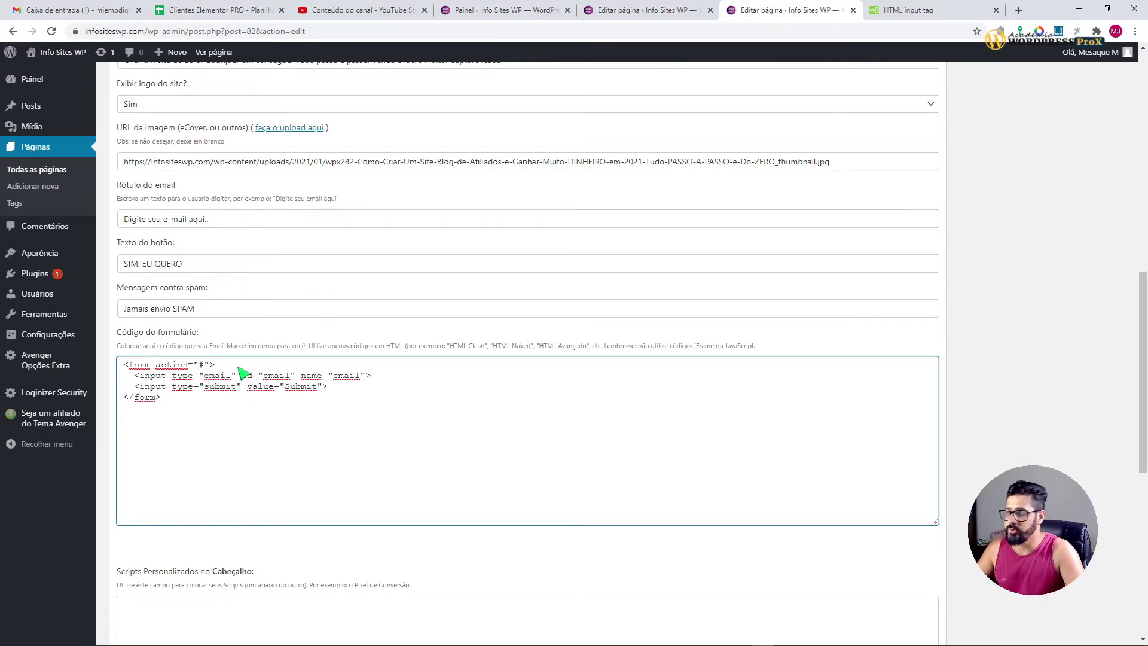
{"action": "left_click_drag", "start_coordinate": [205, 387], "coordinate": [221, 378]}
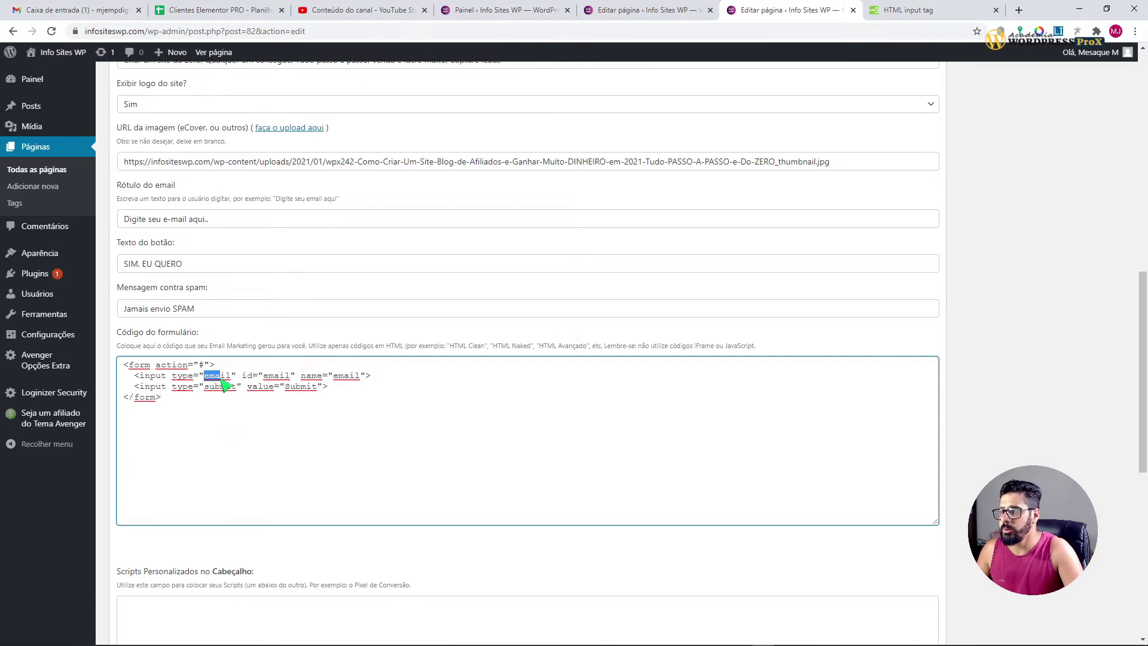
{"action": "left_click", "coordinate": [264, 408]}
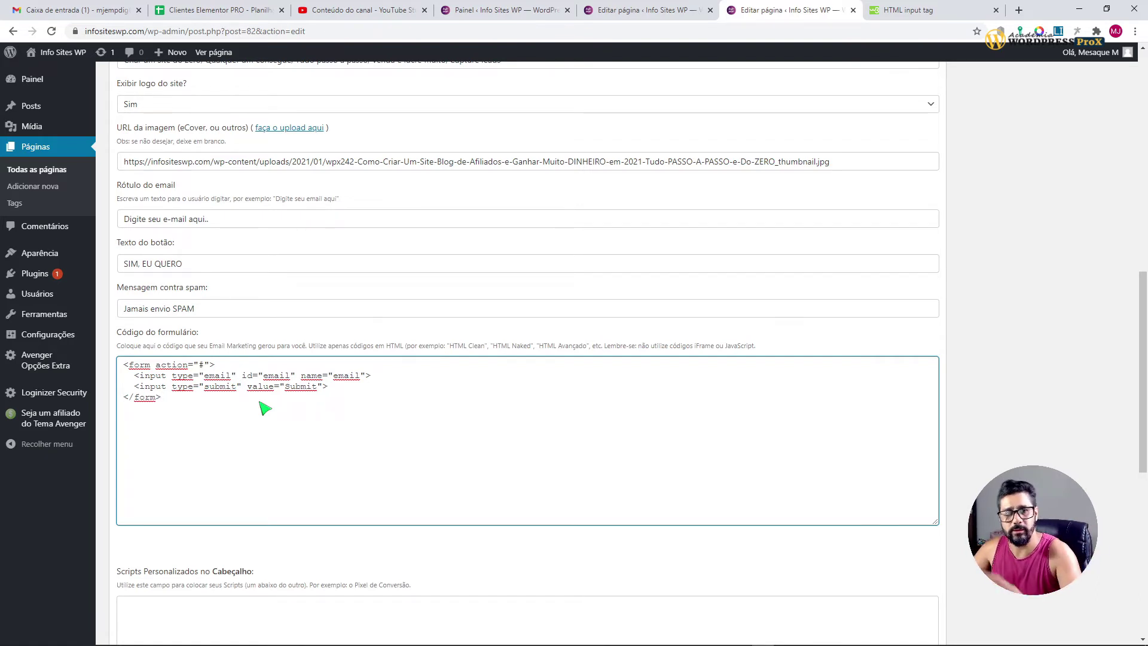
Step: Review the pasted form code and the Scripts Personalizados header field below it
{"action": "left_click_drag", "start_coordinate": [169, 411], "coordinate": [124, 366]}
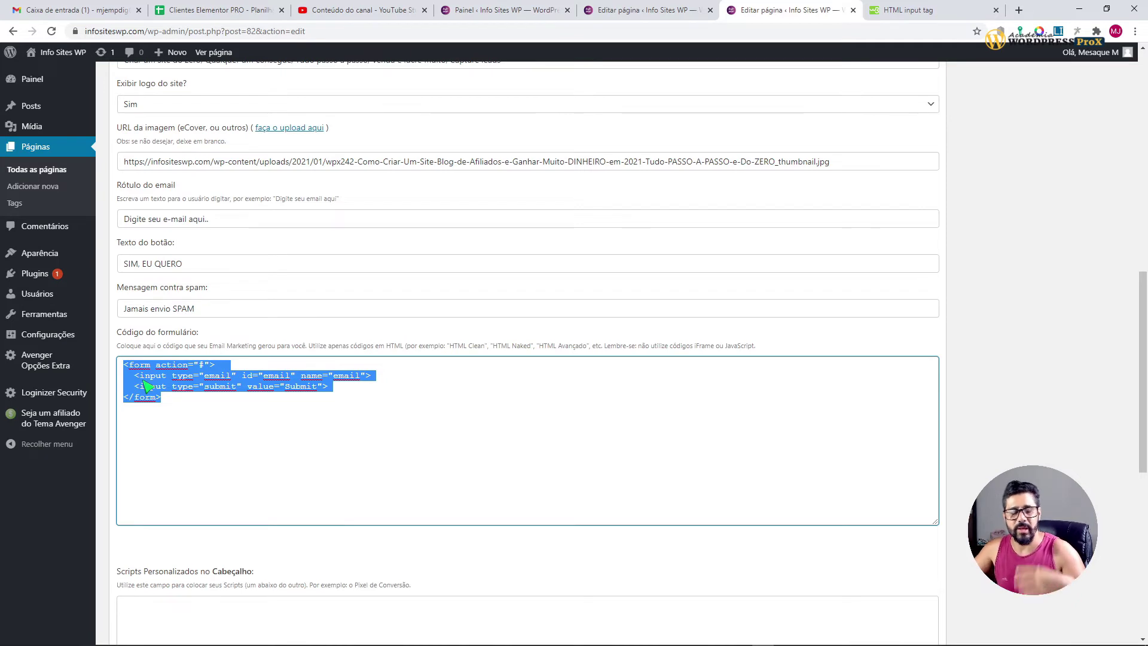
{"action": "left_click", "coordinate": [190, 423]}
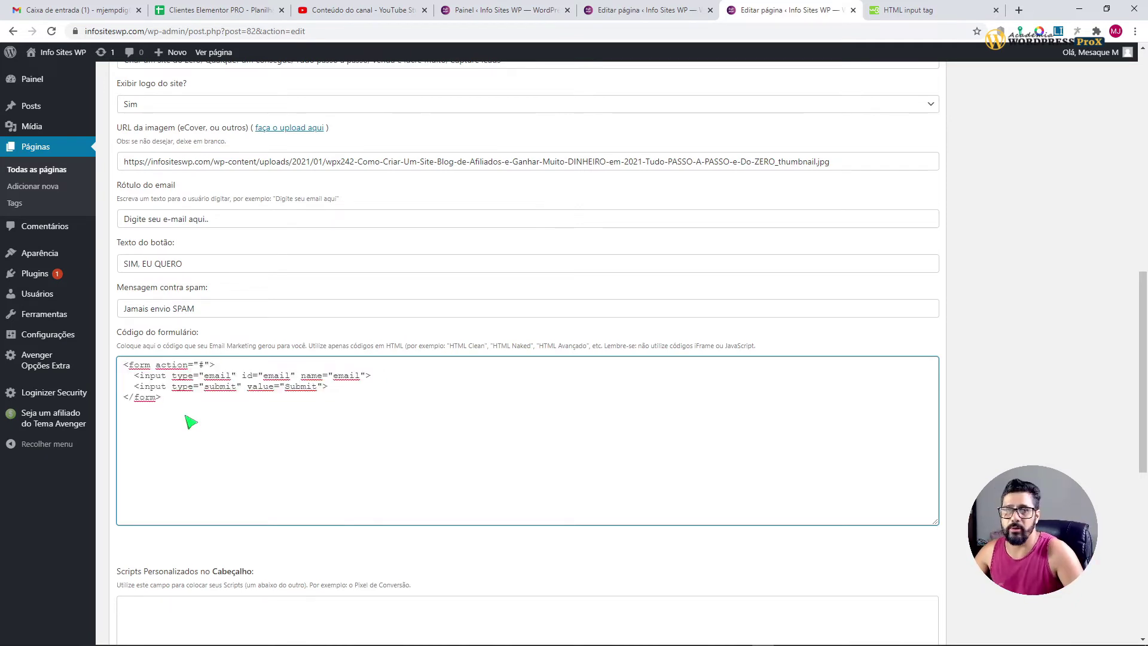
{"action": "scroll", "coordinate": [223, 418], "scroll_direction": "down", "scroll_amount": 4}
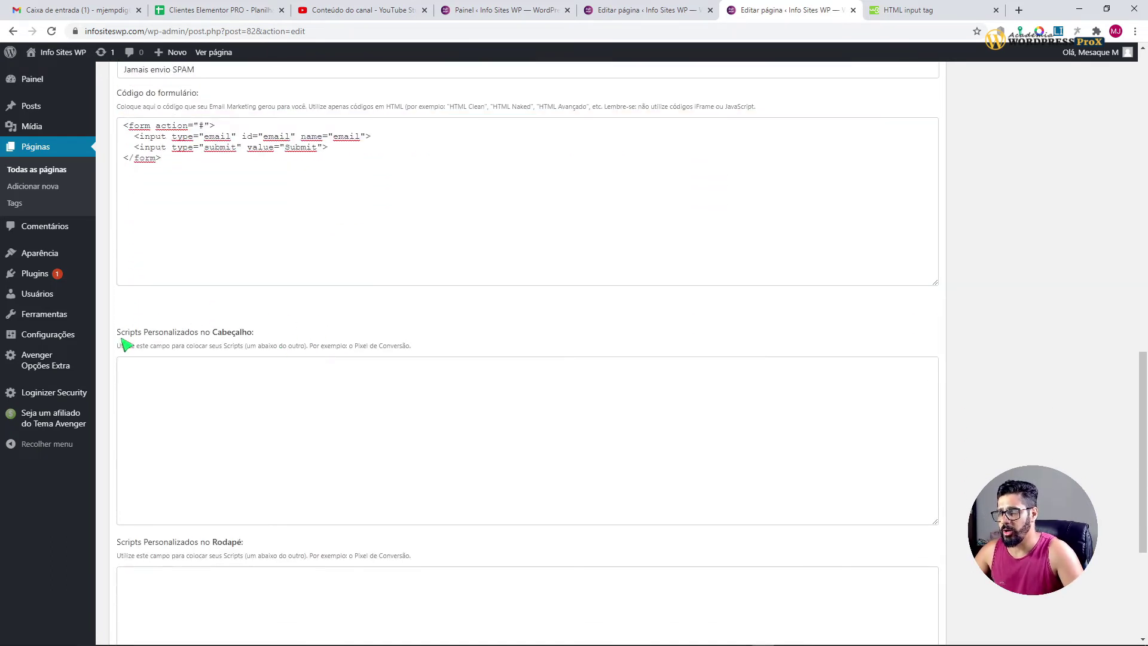
{"action": "left_click_drag", "start_coordinate": [119, 333], "coordinate": [259, 331]}
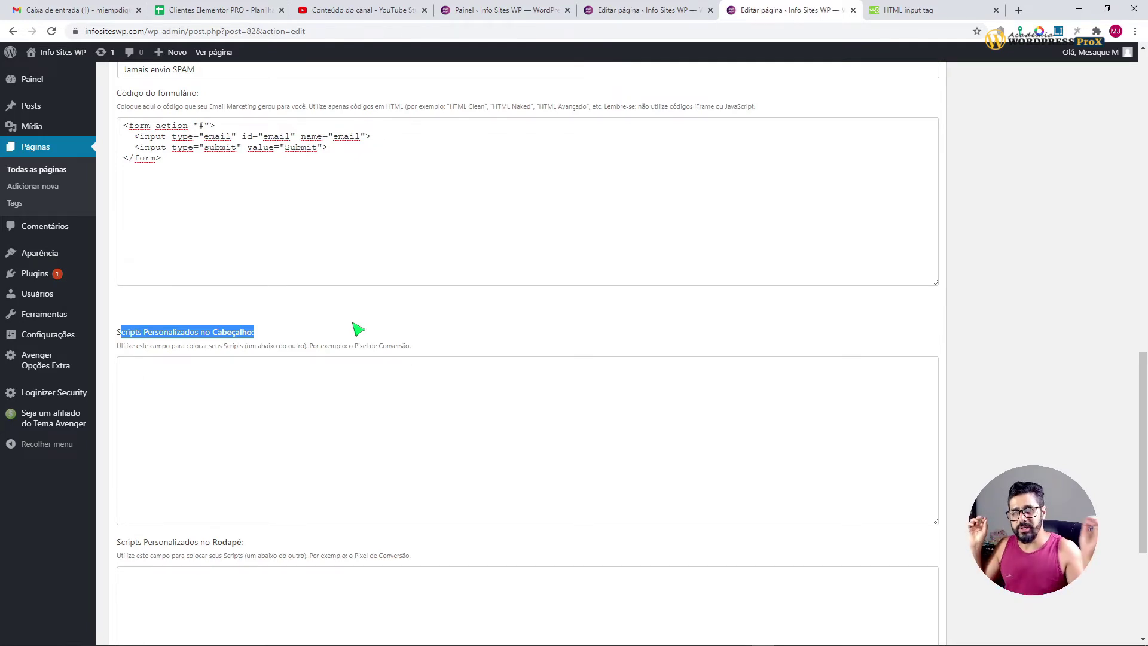
Step: Try the email field on the purple capture page preview, then return to the post 82 editor
{"action": "left_click", "coordinate": [643, 9]}
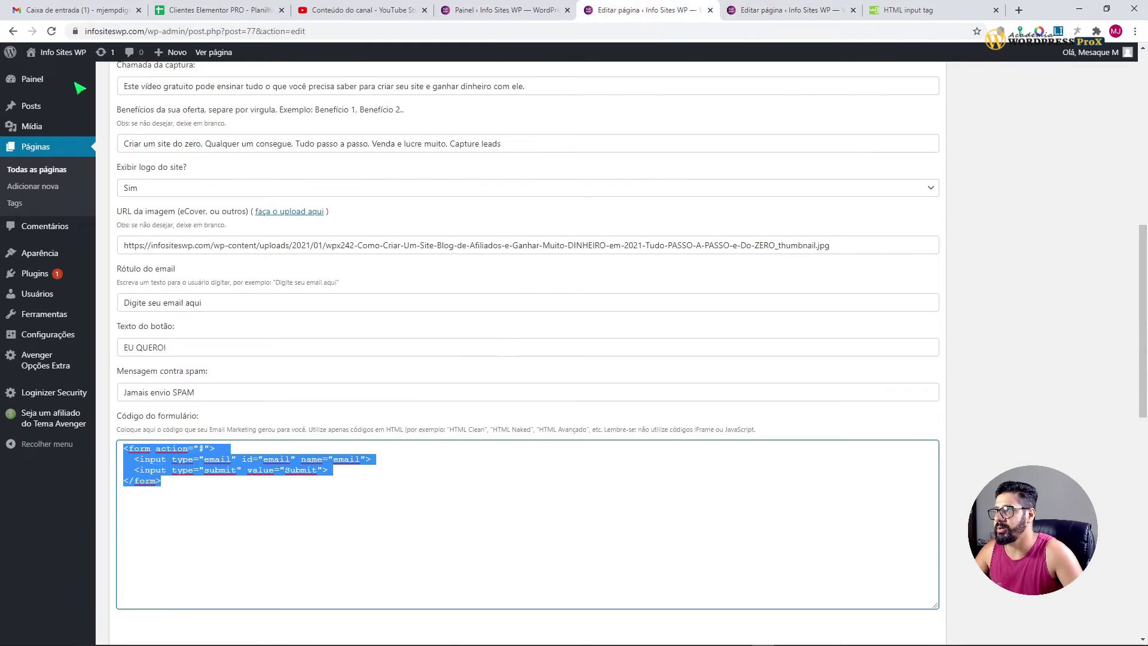
{"action": "left_click", "coordinate": [213, 52]}
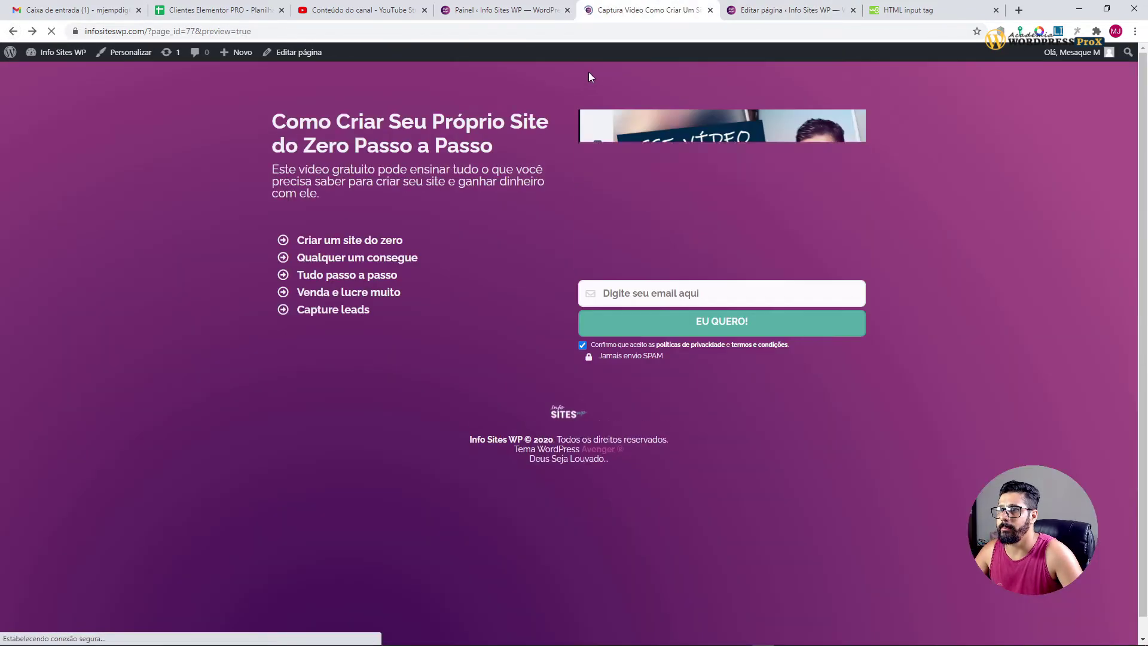
{"action": "left_click", "coordinate": [605, 293]}
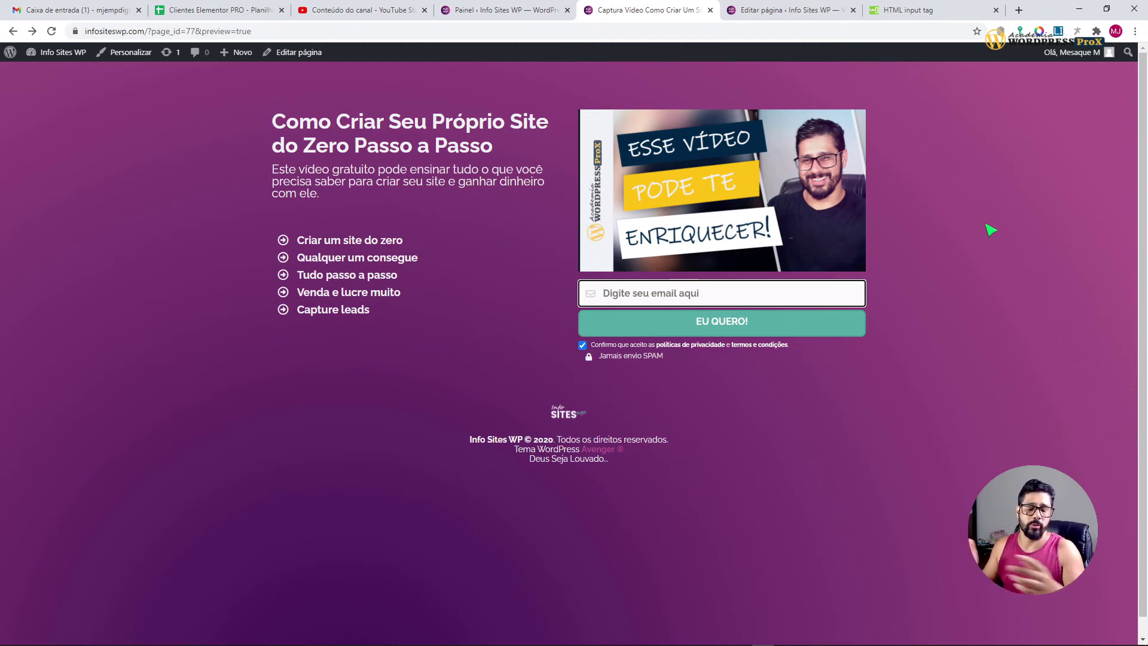
{"action": "left_click", "coordinate": [989, 232]}
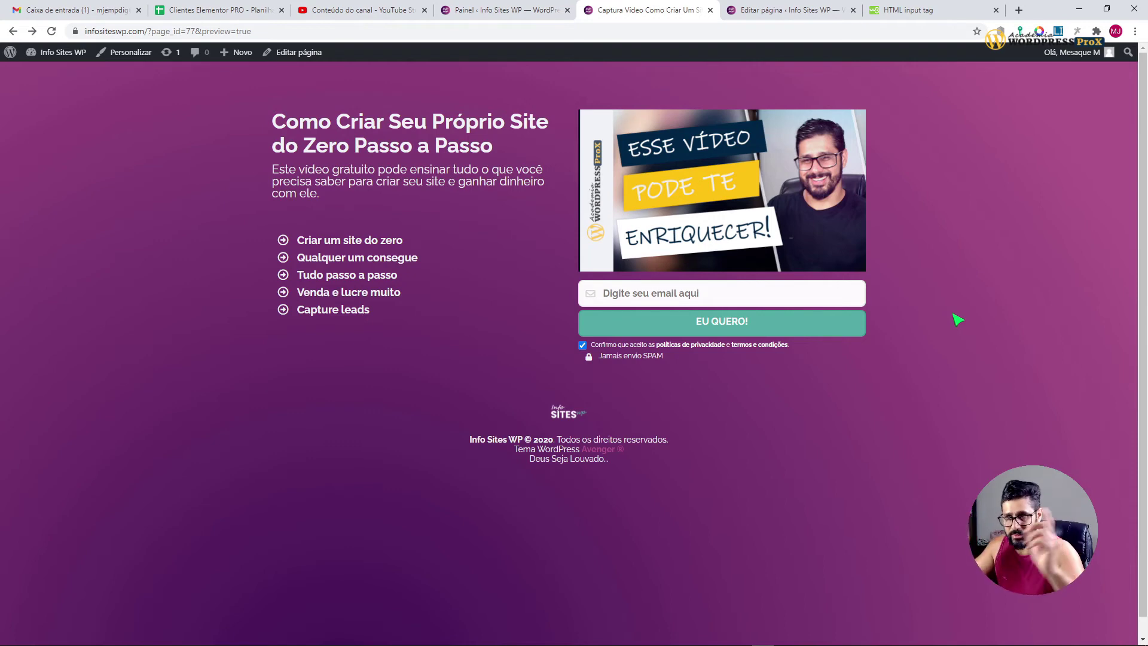
{"action": "left_click", "coordinate": [750, 10]}
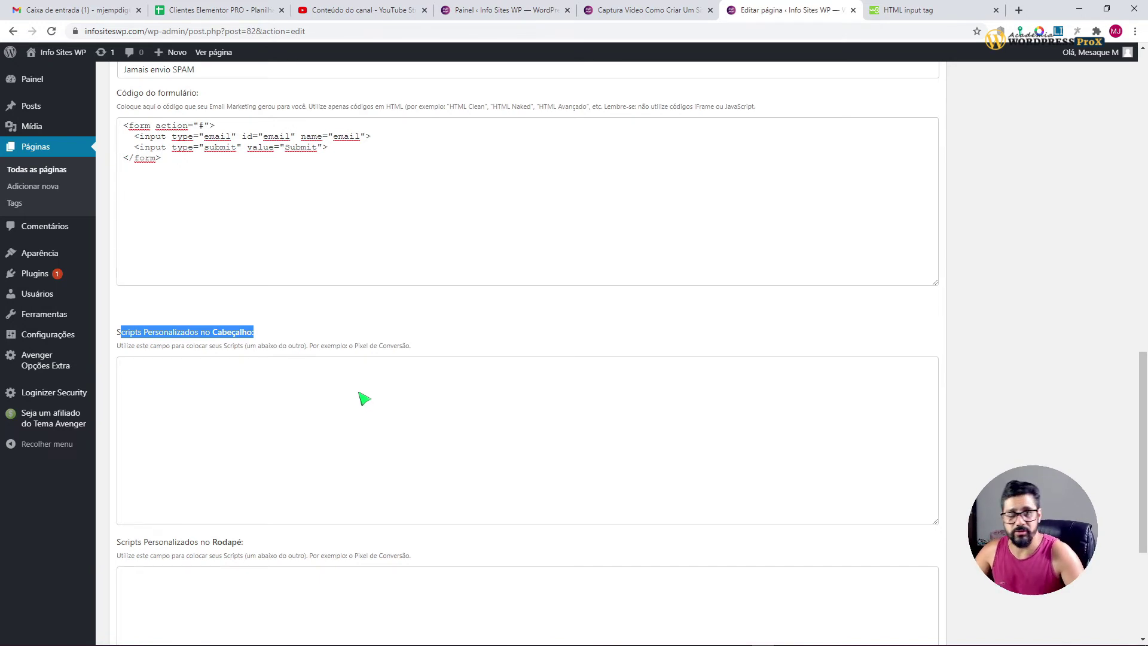
{"action": "left_click", "coordinate": [402, 325]}
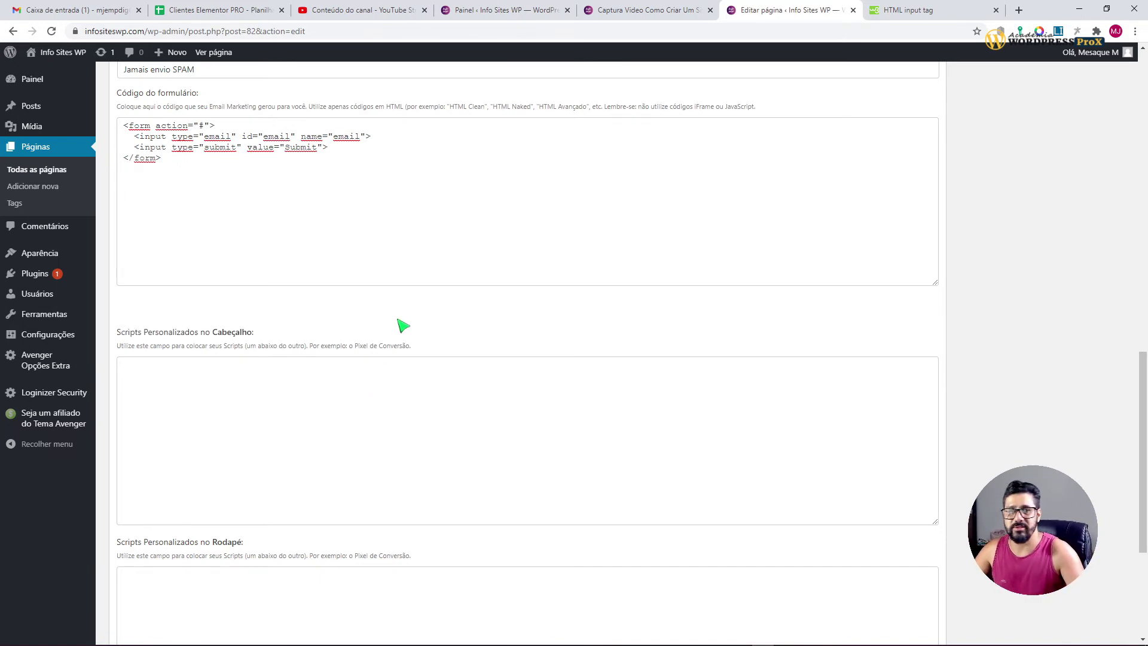
{"action": "left_click_drag", "start_coordinate": [173, 334], "coordinate": [235, 334]}
{"action": "left_click", "coordinate": [253, 397]}
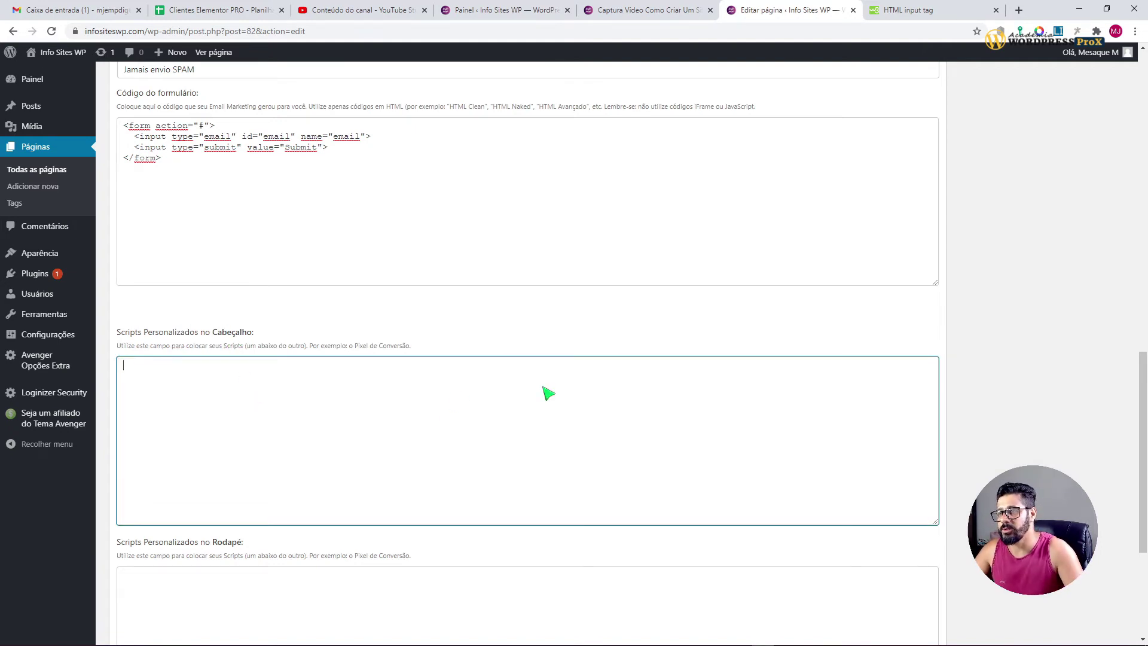
{"action": "scroll", "coordinate": [559, 487], "scroll_direction": "down", "scroll_amount": 4}
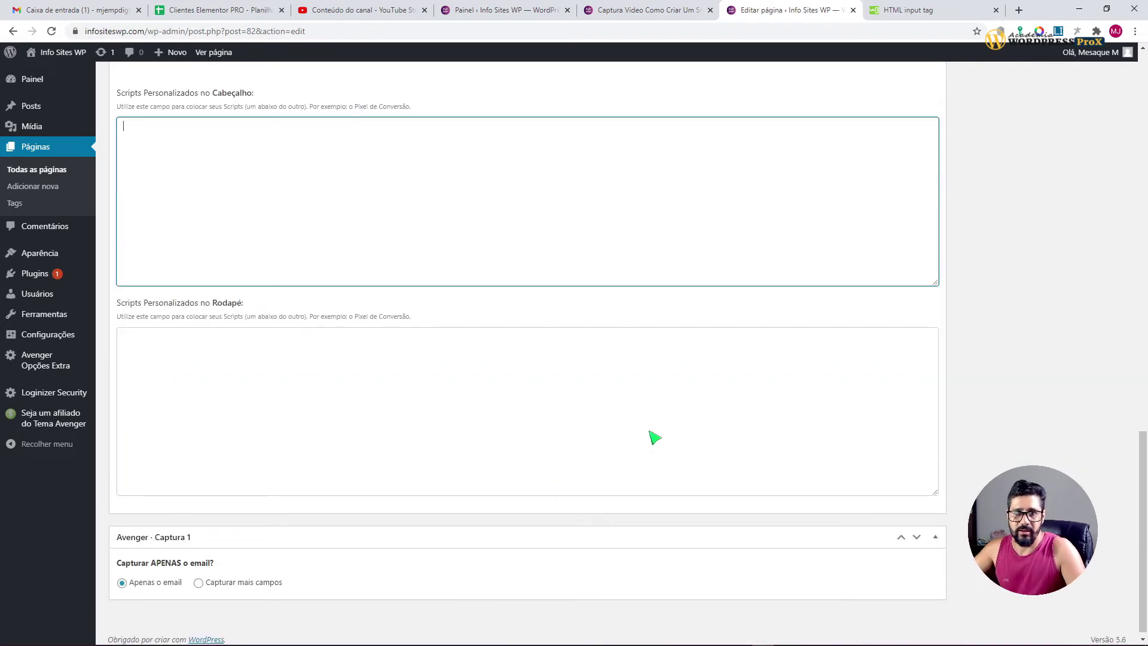
{"action": "left_click", "coordinate": [353, 359]}
{"action": "left_click", "coordinate": [286, 221]}
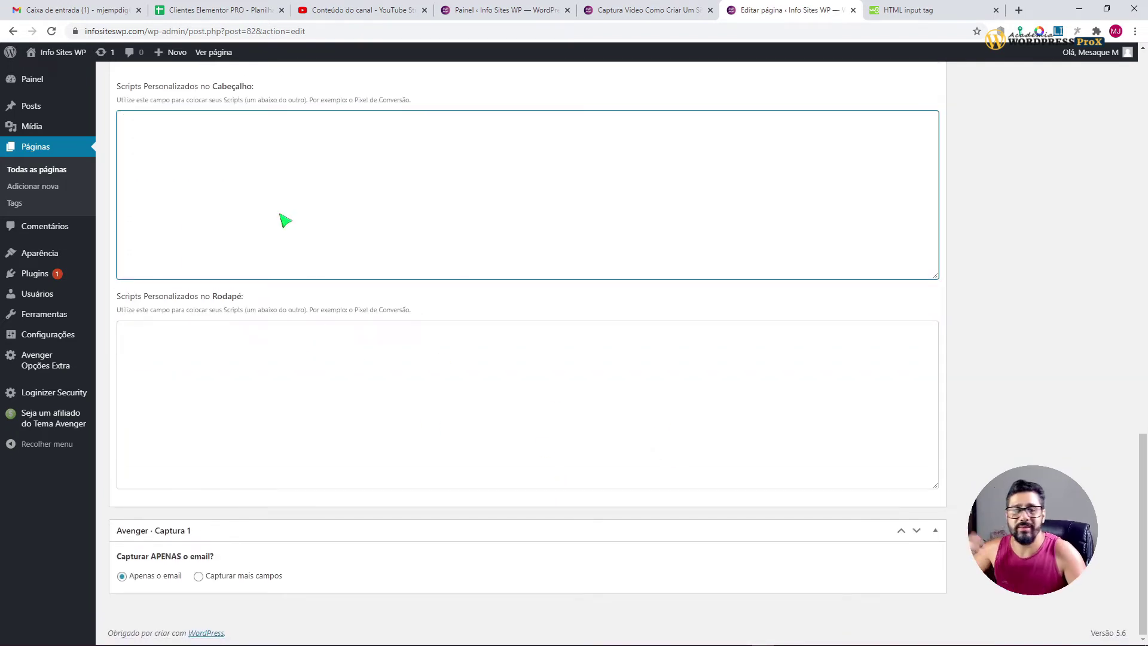
{"action": "left_click", "coordinate": [413, 359]}
{"action": "left_click", "coordinate": [987, 369]}
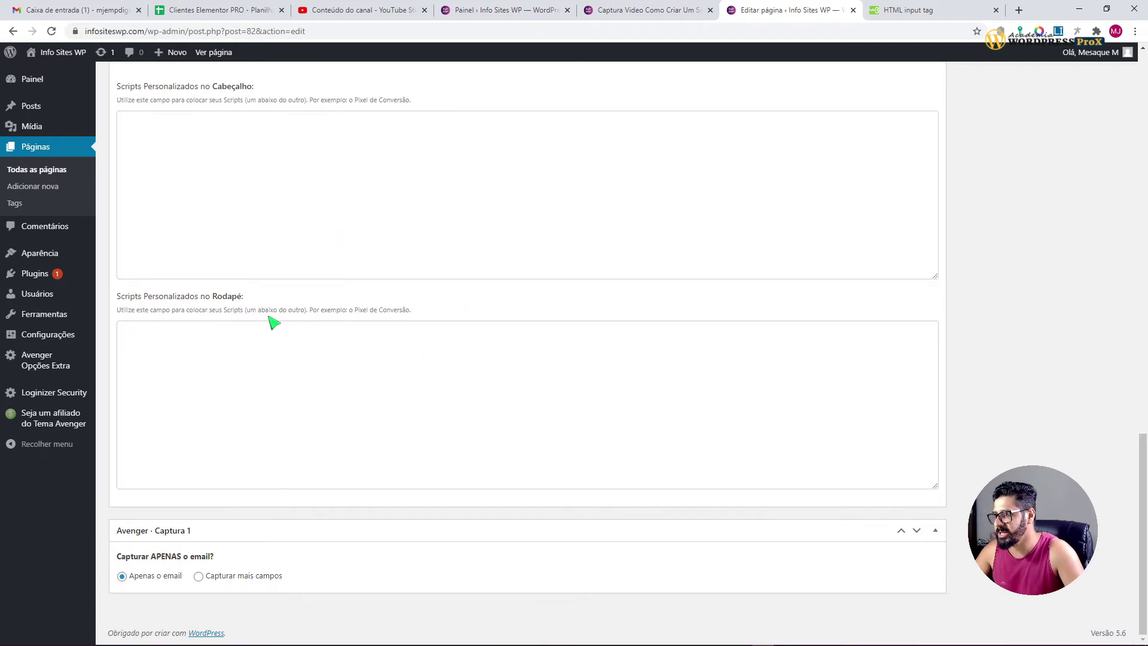
{"action": "left_click_drag", "start_coordinate": [311, 317], "coordinate": [410, 313]}
{"action": "left_click", "coordinate": [431, 314]}
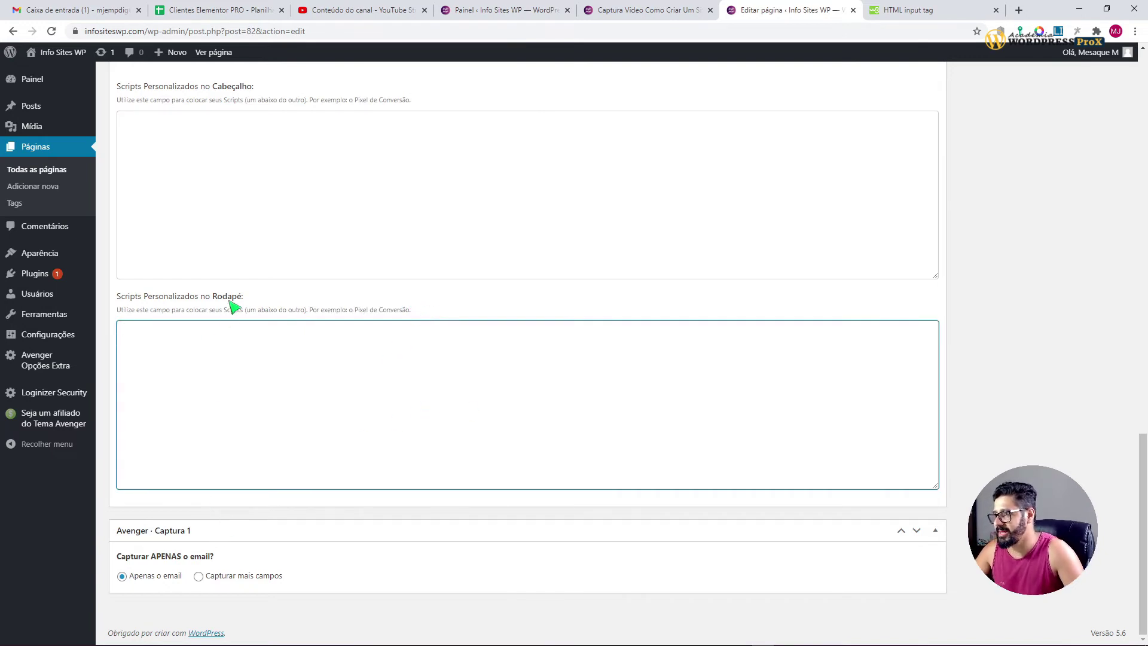
{"action": "left_click_drag", "start_coordinate": [218, 297], "coordinate": [255, 266]}
{"action": "scroll", "coordinate": [262, 297], "scroll_direction": "up", "scroll_amount": 3}
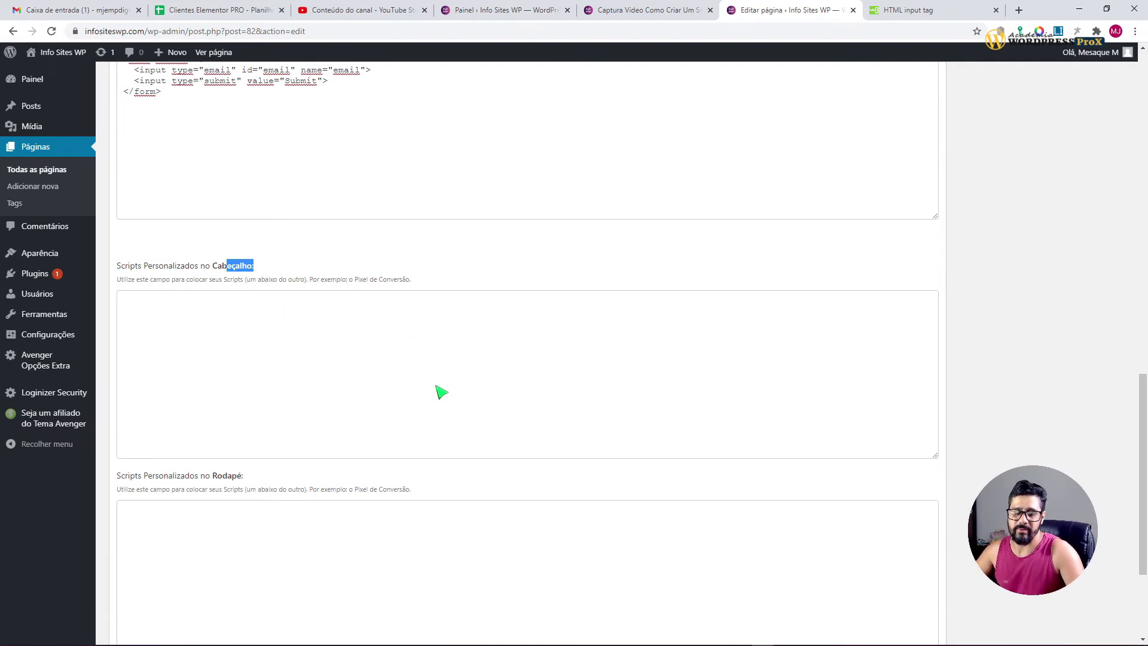
{"action": "left_click", "coordinate": [382, 374]}
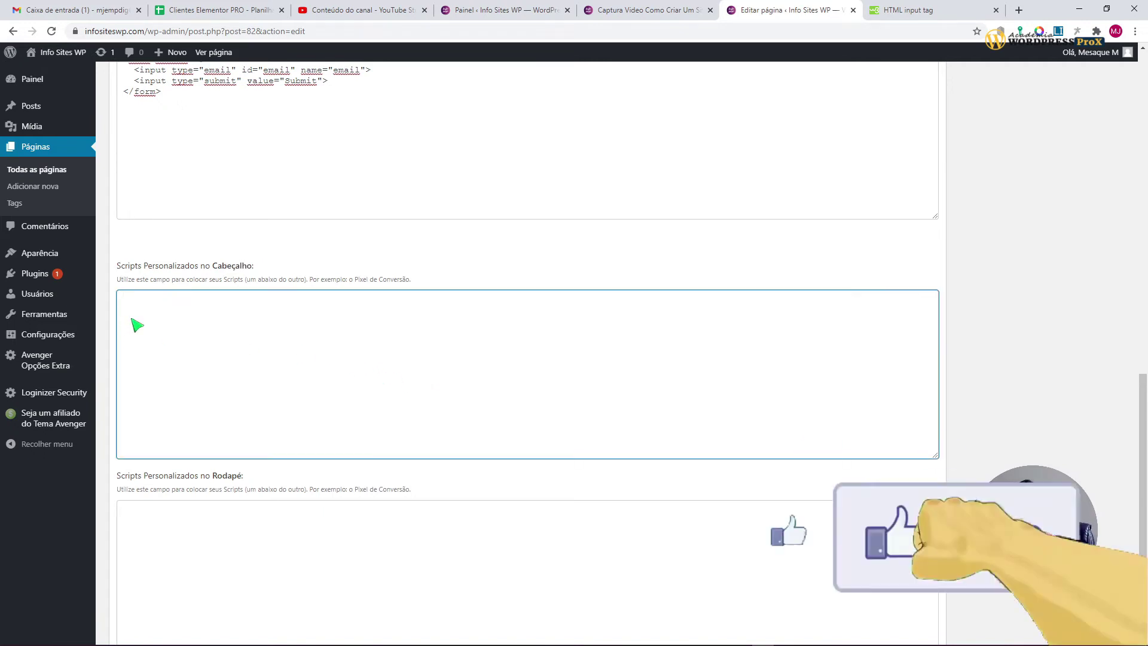
{"action": "scroll", "coordinate": [644, 449], "scroll_direction": "down", "scroll_amount": 3}
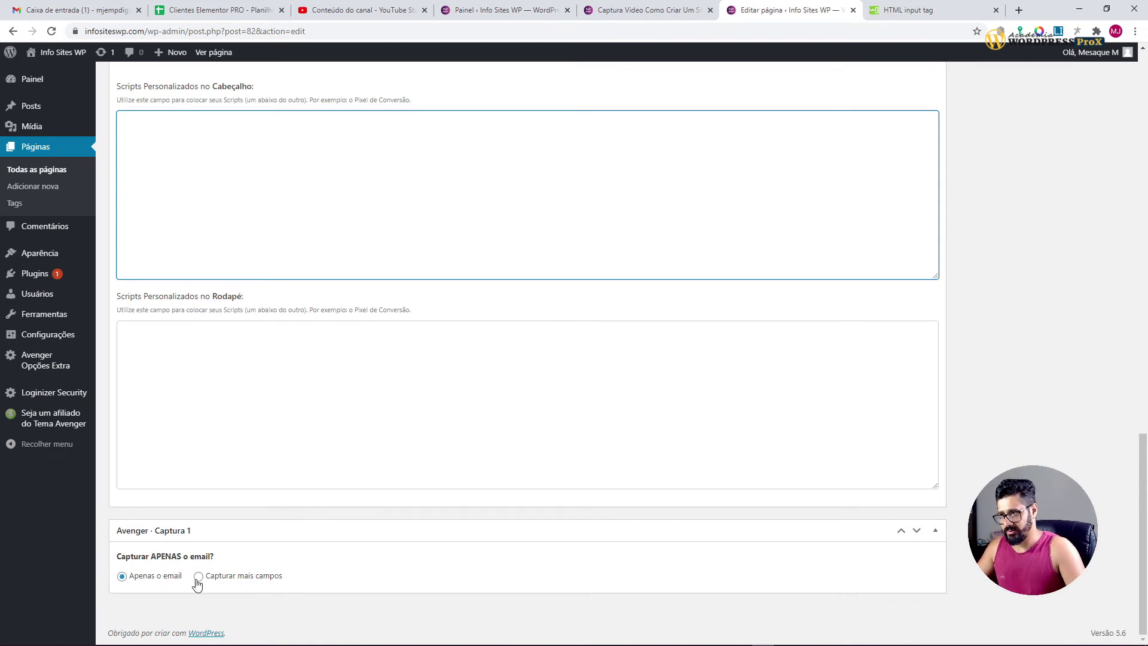
Step: Switch Captura 1 to 'Capturar mais campos'
{"action": "left_click", "coordinate": [198, 577]}
{"action": "scroll", "coordinate": [333, 548], "scroll_direction": "down", "scroll_amount": 2}
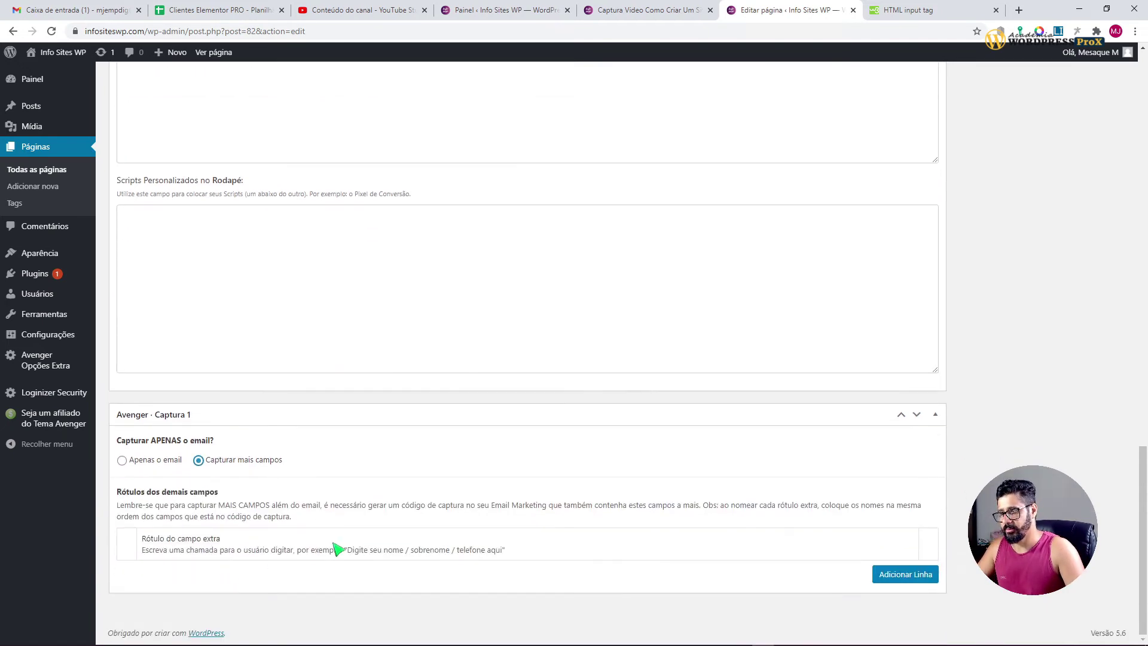
{"action": "scroll", "coordinate": [316, 251], "scroll_direction": "up", "scroll_amount": 7}
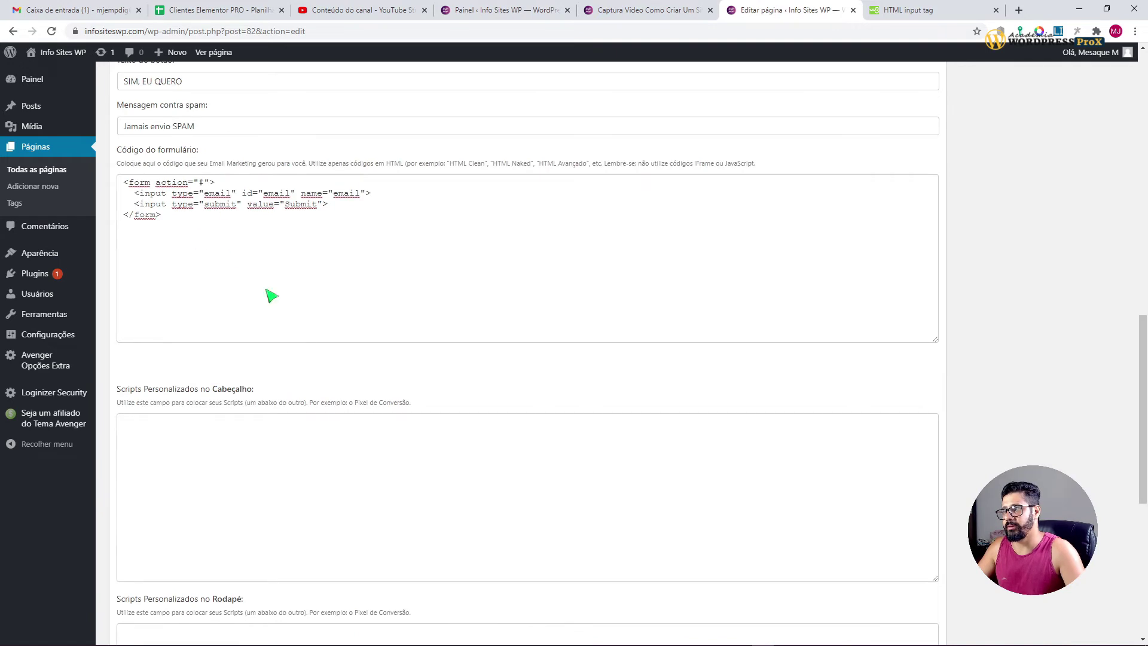
{"action": "scroll", "coordinate": [267, 295], "scroll_direction": "down", "scroll_amount": 7}
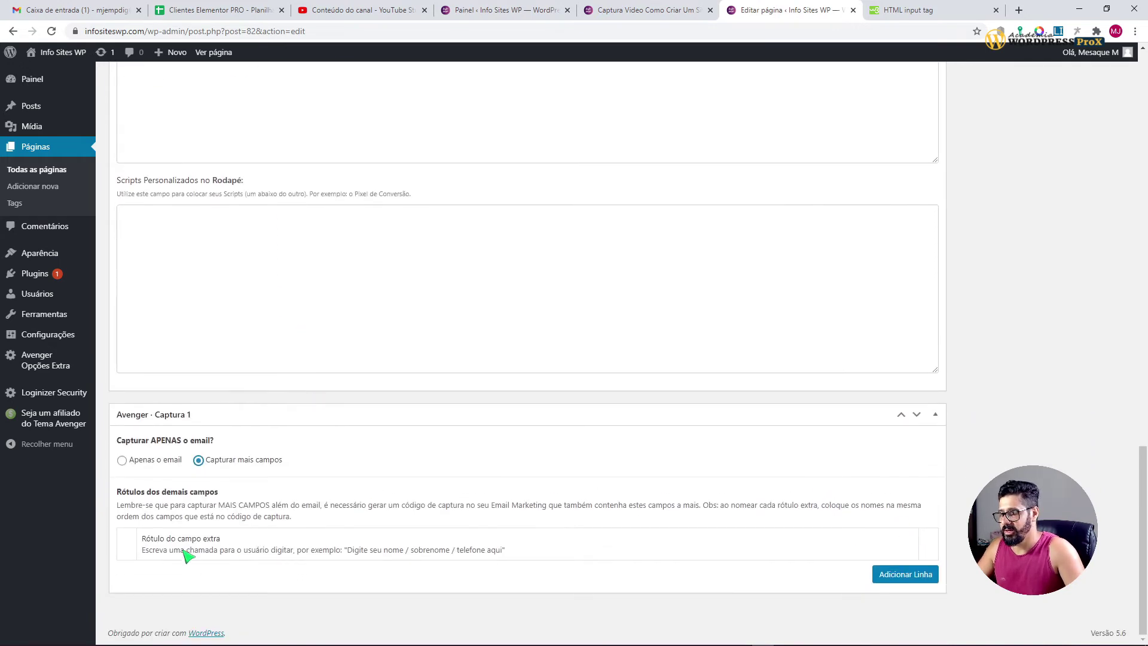
Step: Add two extra field label rows and enter 'Nome' in the first
{"action": "left_click", "coordinate": [897, 575]}
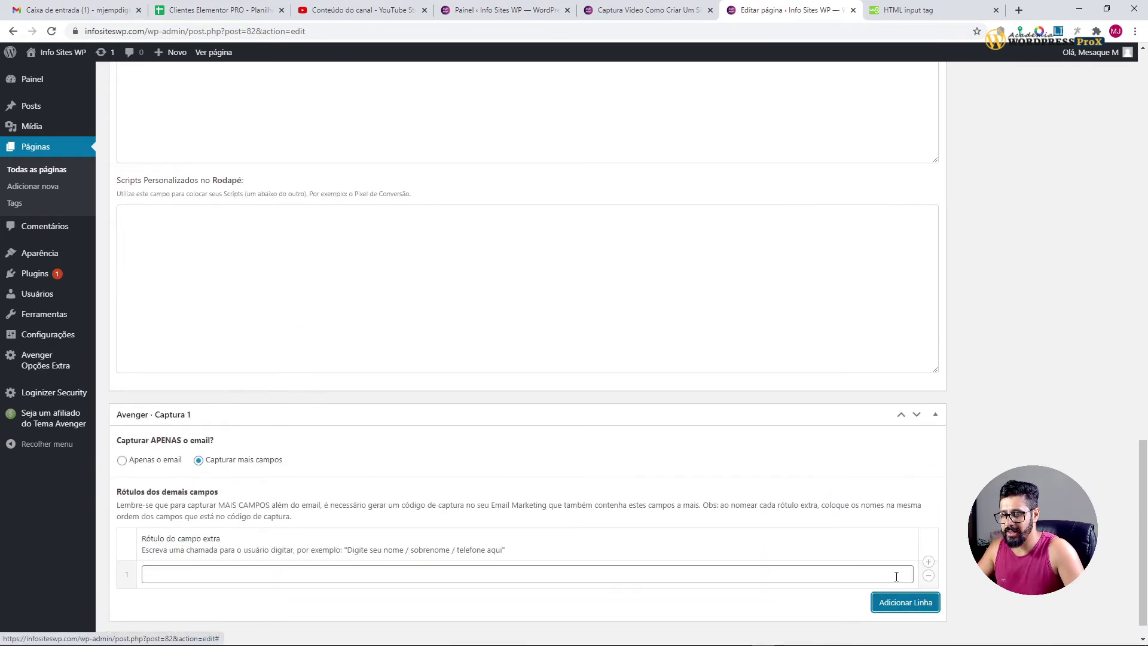
{"action": "left_click", "coordinate": [299, 572]}
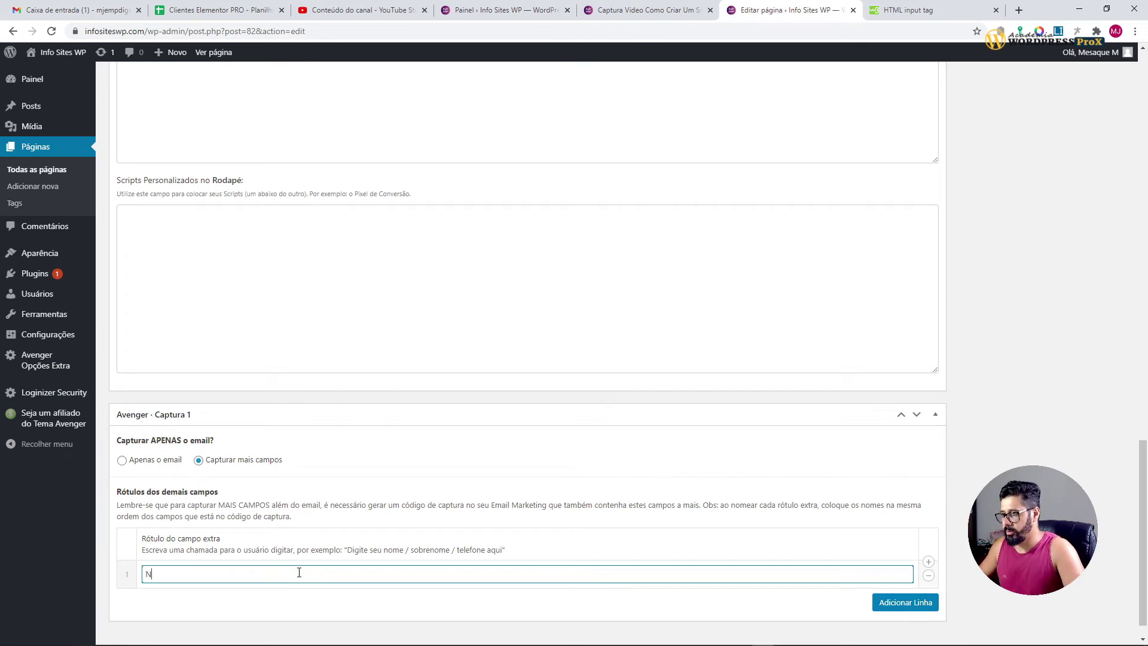
{"action": "type", "text": "Nome"}
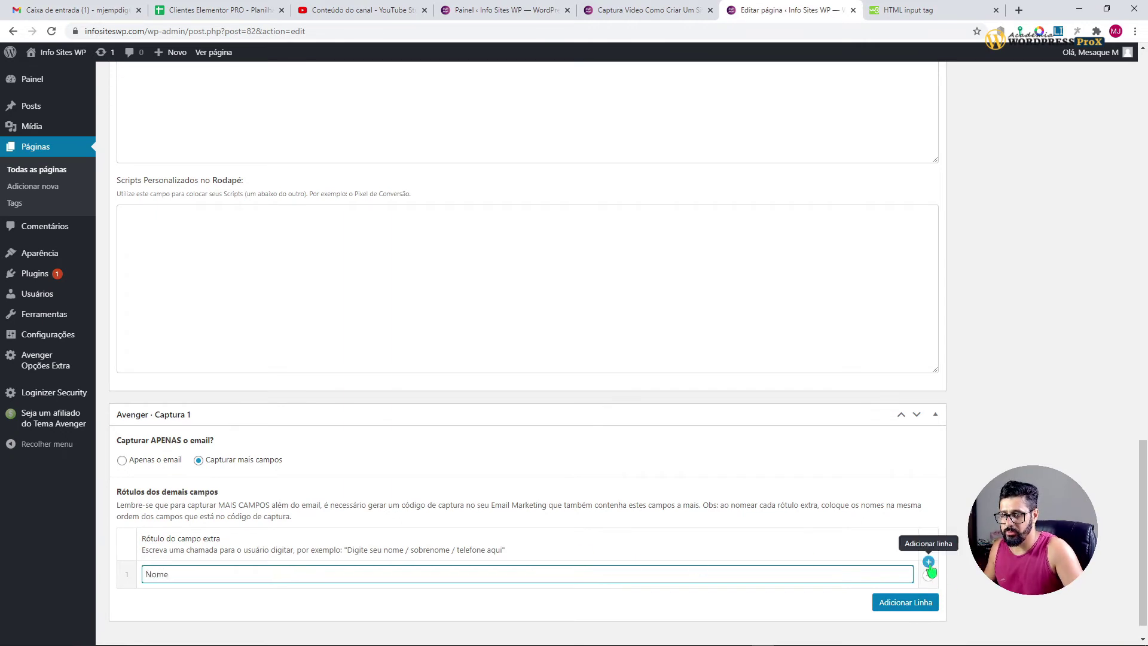
{"action": "left_click", "coordinate": [916, 605]}
{"action": "left_click", "coordinate": [248, 603]}
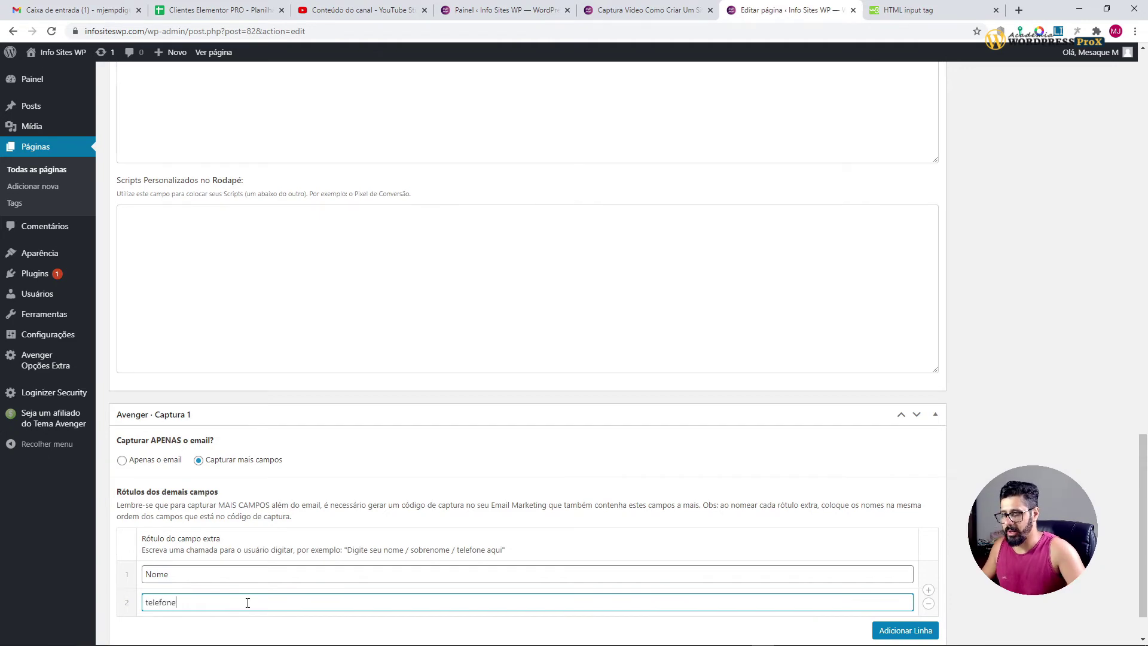
Step: Enter 'telefone' as the second extra label and save the page as a draft
{"action": "type", "text": "telefone"}
{"action": "scroll", "coordinate": [1127, 378], "scroll_direction": "up", "scroll_amount": 10}
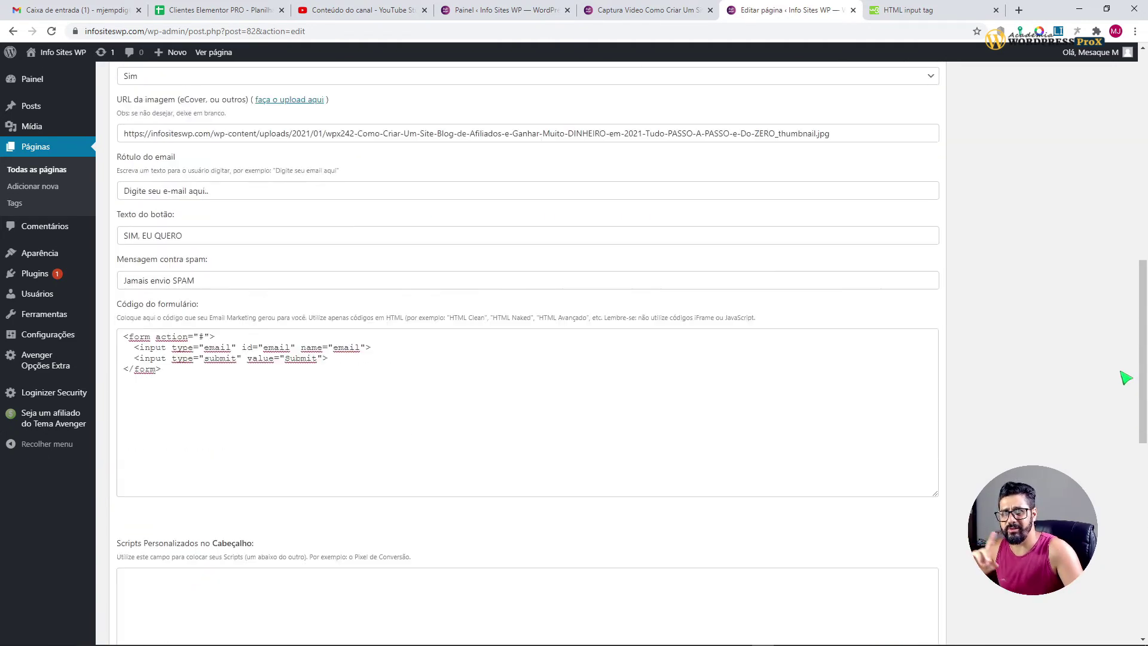
{"action": "scroll", "coordinate": [1121, 376], "scroll_direction": "up", "scroll_amount": 10}
{"action": "left_click", "coordinate": [1019, 175]}
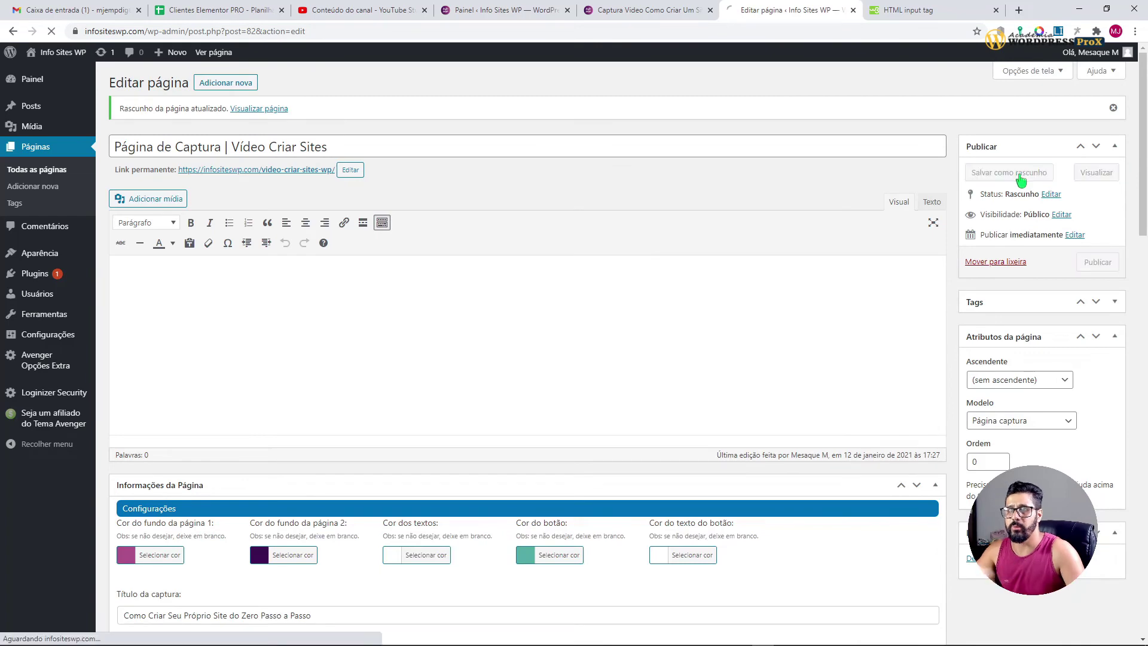
Step: Preview the draft in a new tab and compare it with the other capture page's preview
{"action": "scroll", "coordinate": [654, 481], "scroll_direction": "down", "scroll_amount": 8}
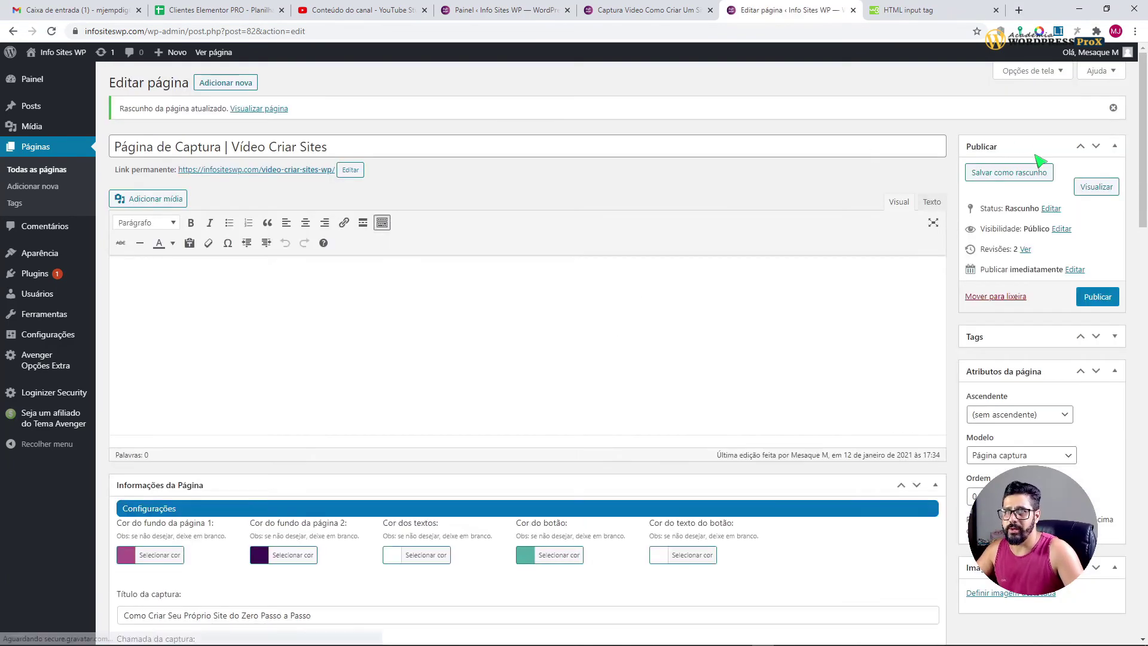
{"action": "left_click", "coordinate": [1096, 187]}
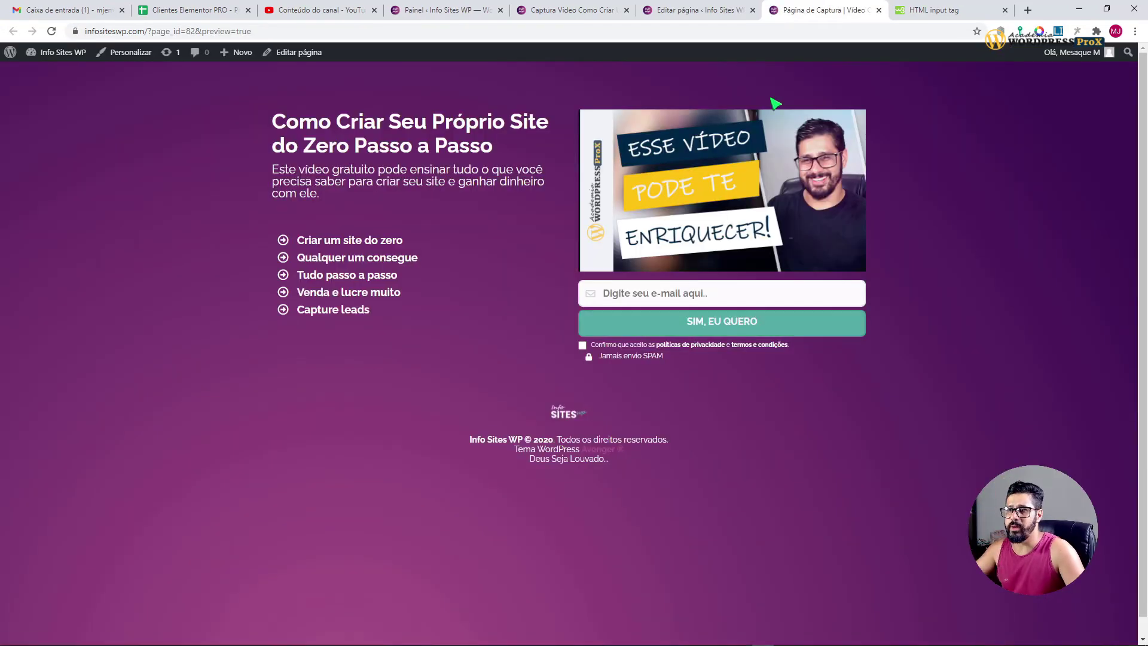
{"action": "left_click", "coordinate": [663, 12]}
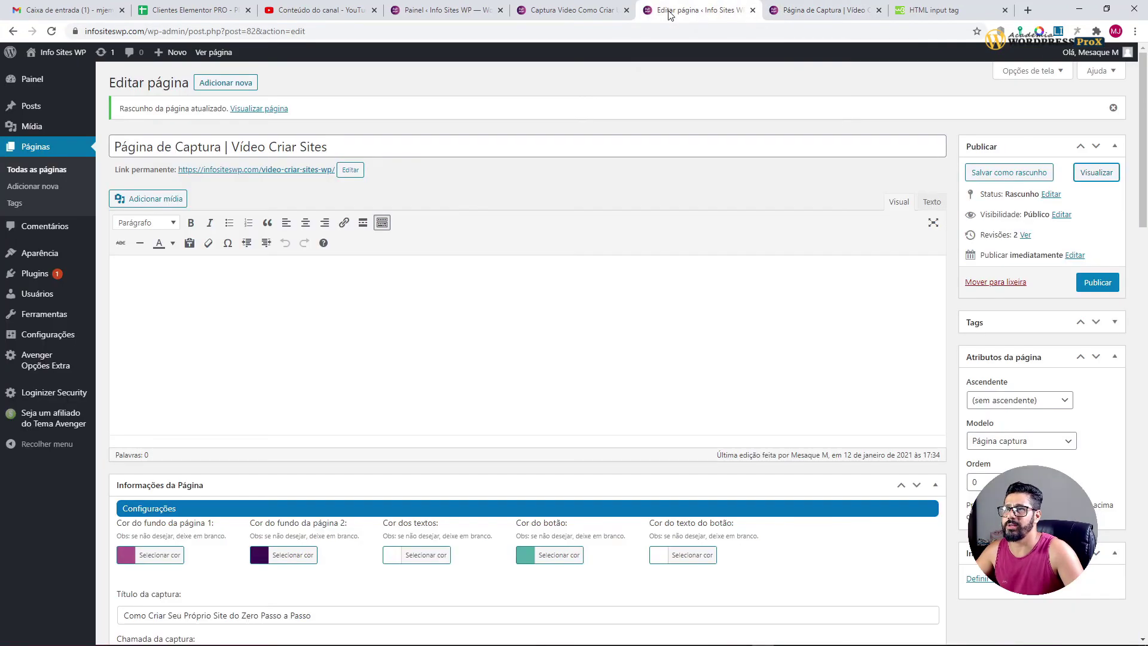
{"action": "left_click", "coordinate": [592, 11]}
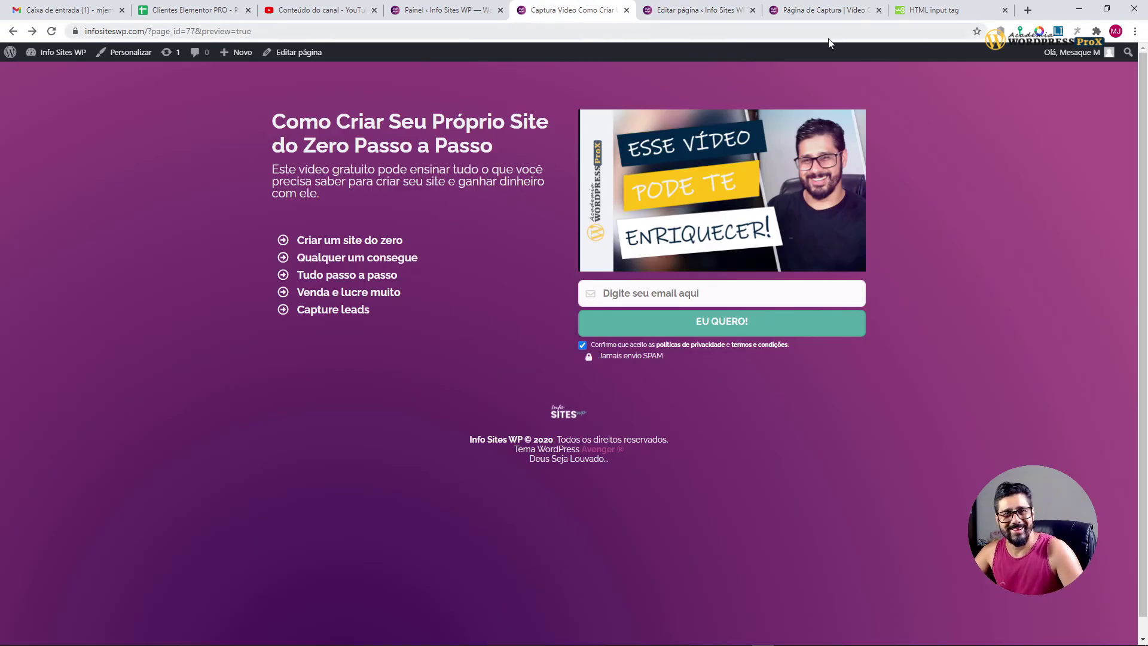
{"action": "left_click", "coordinate": [696, 16]}
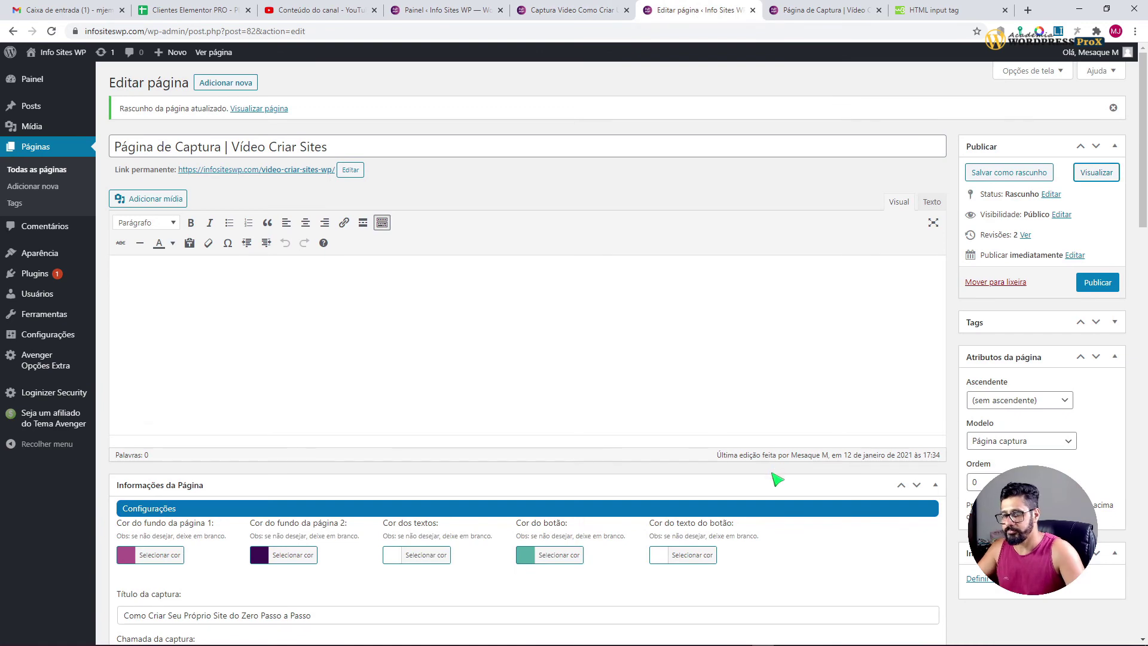
{"action": "scroll", "coordinate": [776, 478], "scroll_direction": "down", "scroll_amount": 20}
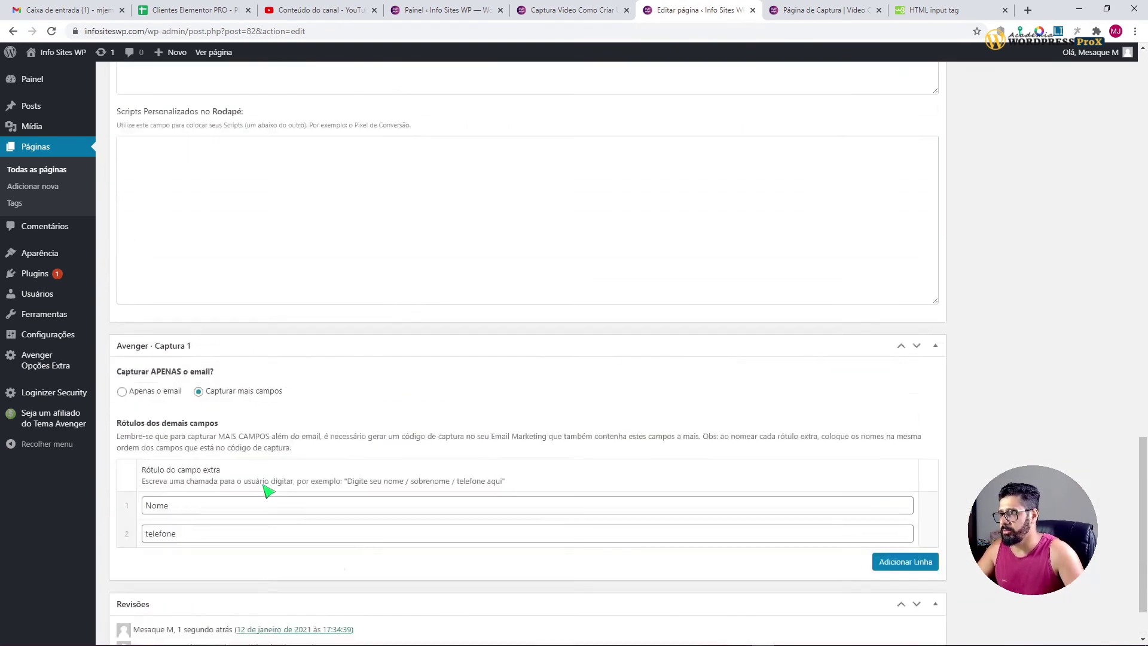
{"action": "scroll", "coordinate": [269, 490], "scroll_direction": "up", "scroll_amount": 10}
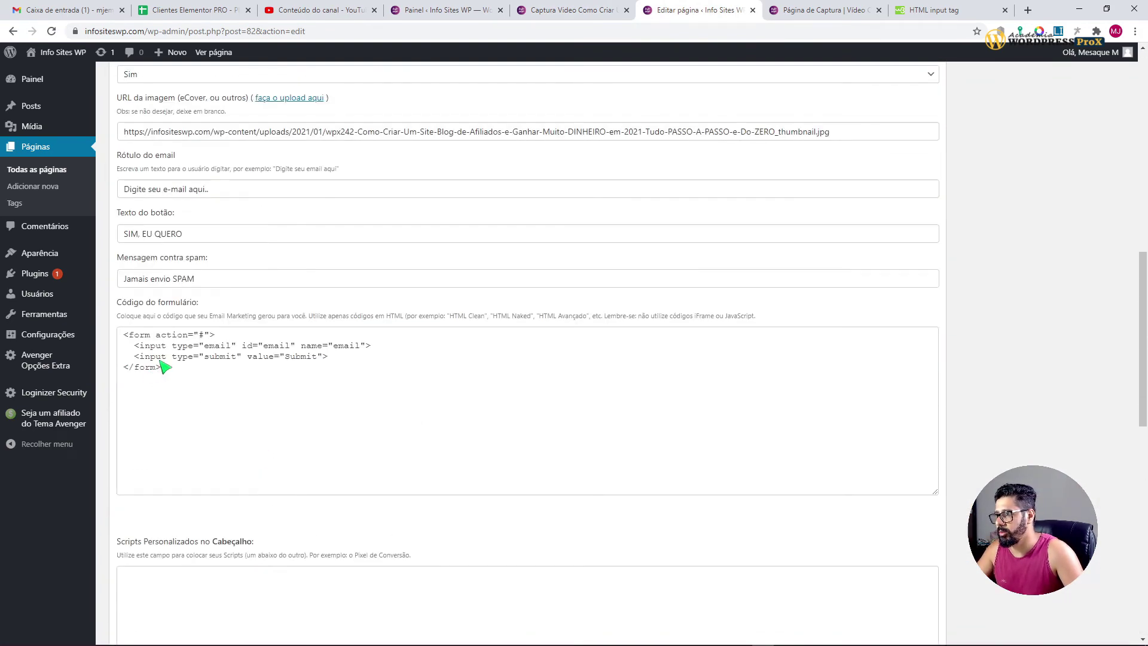
Step: Duplicate the email input line in the form code onto a new line below it
{"action": "left_click_drag", "start_coordinate": [330, 357], "coordinate": [189, 347]}
{"action": "left_click_drag", "start_coordinate": [374, 347], "coordinate": [139, 350]}
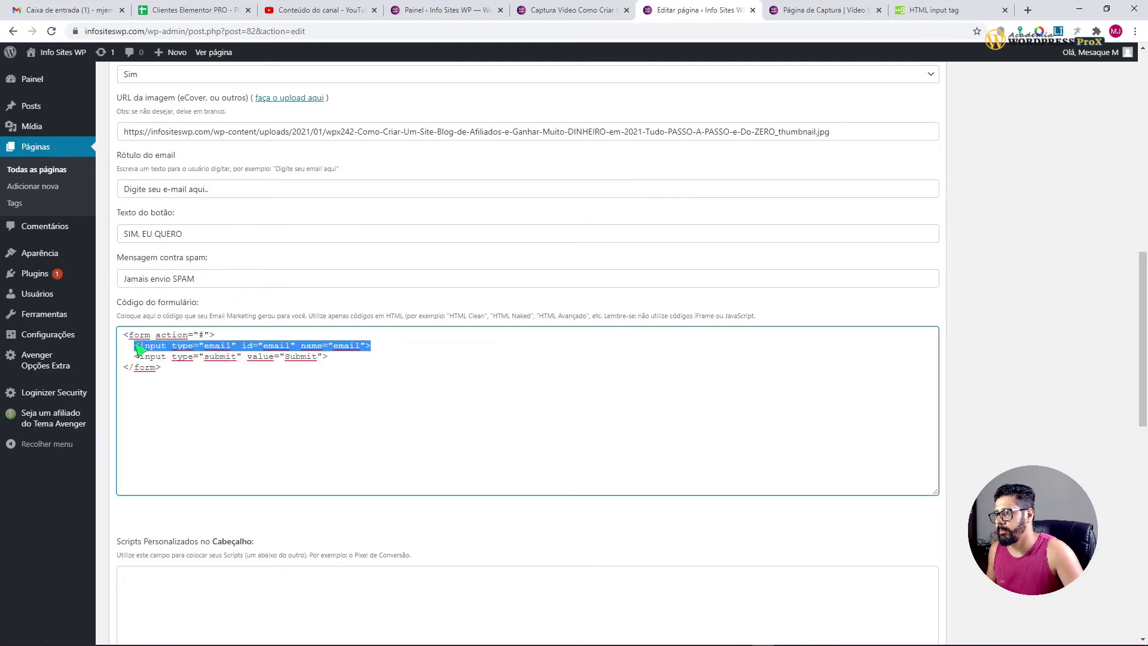
{"action": "key", "text": "ctrl+c"}
{"action": "left_click", "coordinate": [392, 345]}
{"action": "key", "text": "Return"}
{"action": "key", "text": "ctrl+v"}
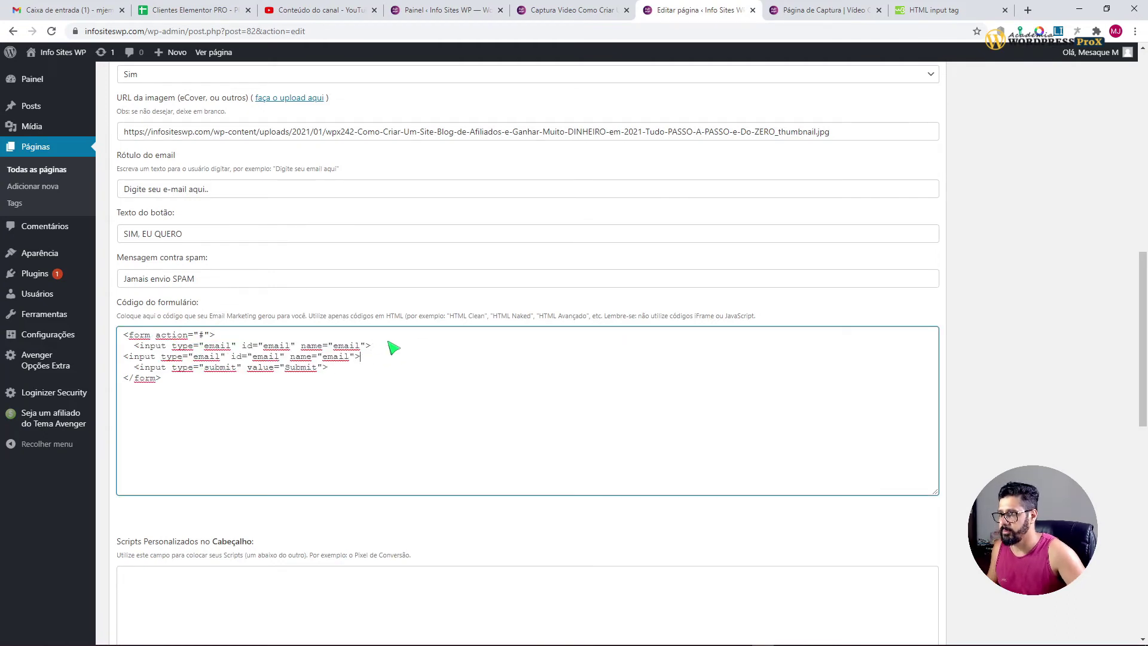
{"action": "left_click", "coordinate": [125, 357]}
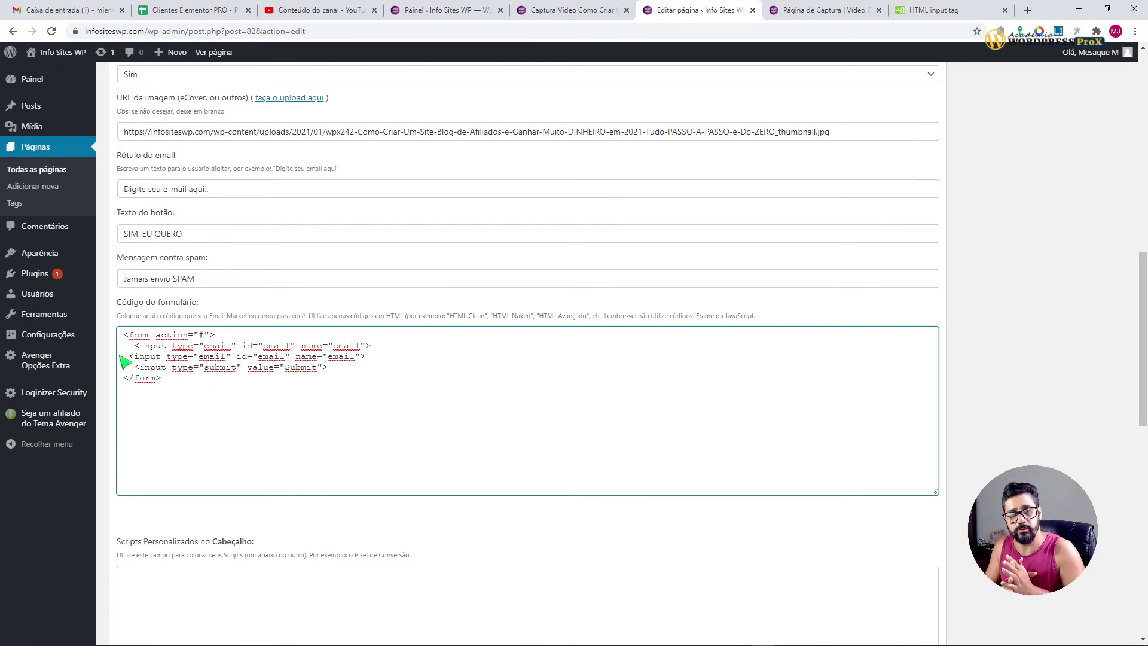
{"action": "scroll", "coordinate": [287, 418], "scroll_direction": "down", "scroll_amount": 7}
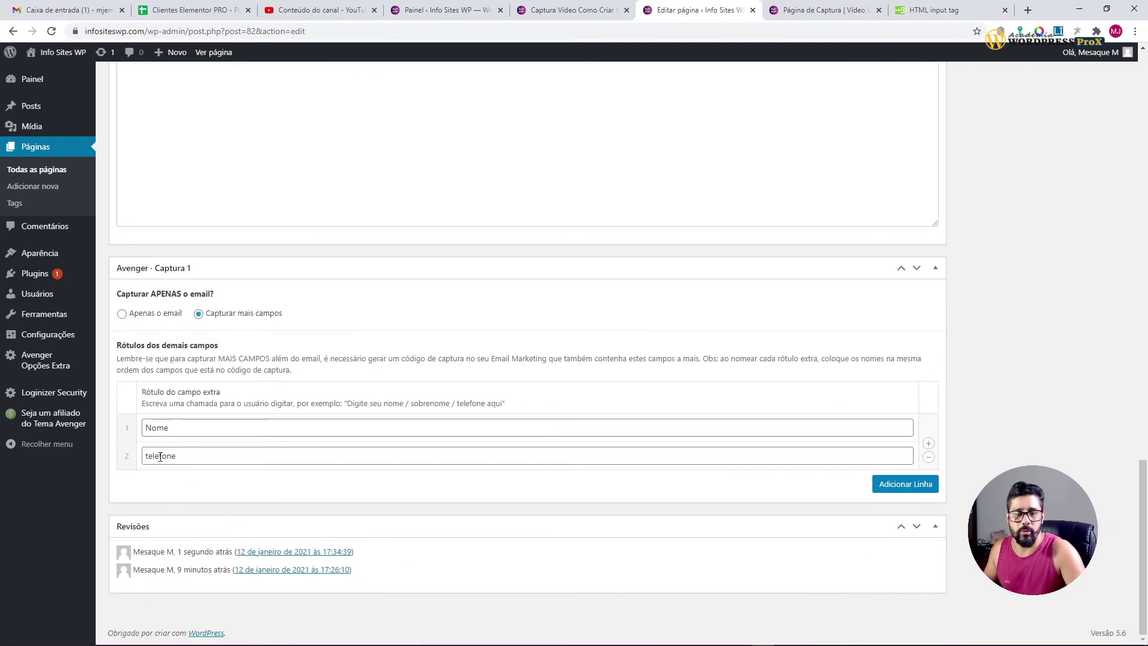
{"action": "scroll", "coordinate": [226, 495], "scroll_direction": "up", "scroll_amount": 9}
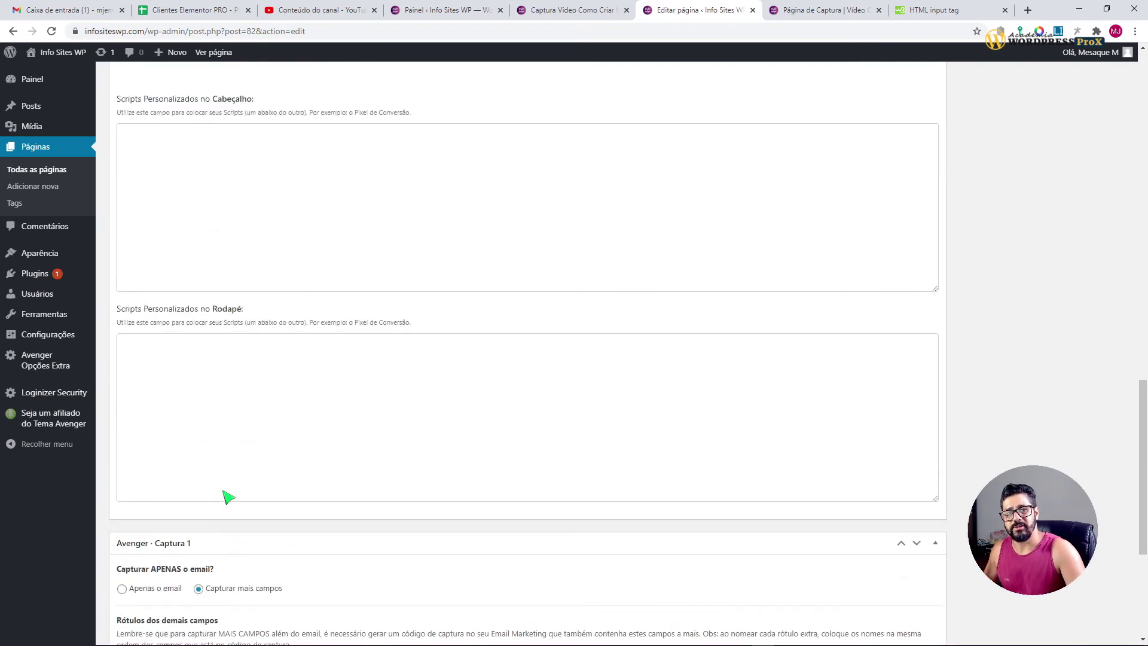
{"action": "scroll", "coordinate": [229, 498], "scroll_direction": "up", "scroll_amount": 3}
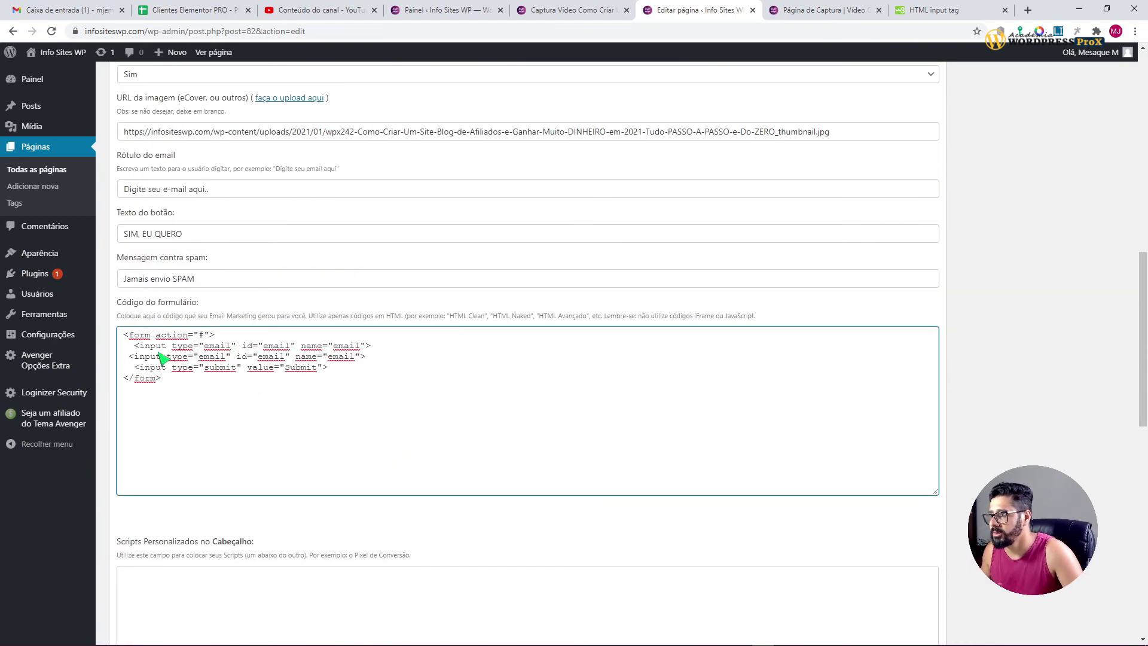
Step: Change the duplicated input to type 'name', id 'nome' and name 'nome'
{"action": "double_click", "coordinate": [216, 357]}
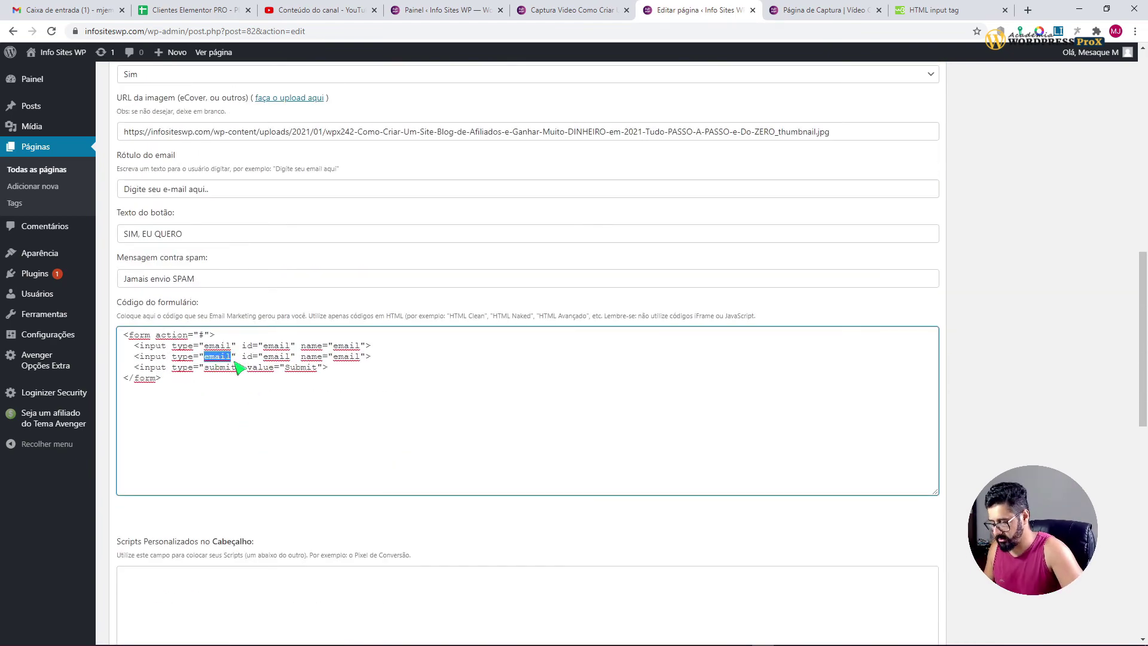
{"action": "type", "text": "nome"}
{"action": "left_click_drag", "start_coordinate": [209, 357], "coordinate": [215, 358]}
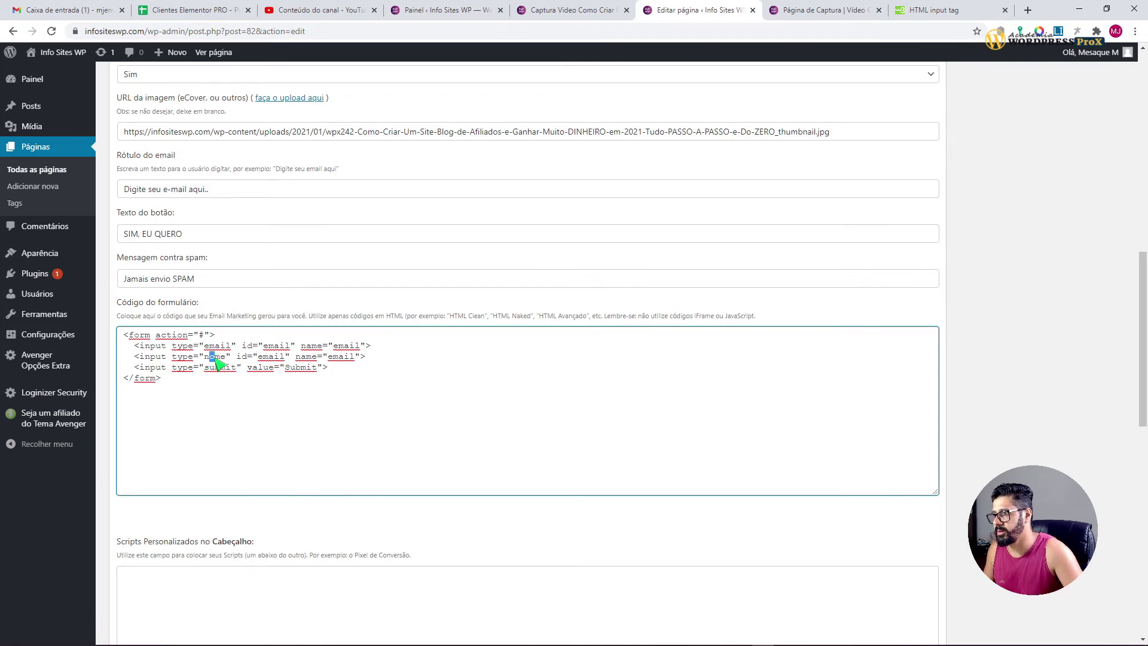
{"action": "type", "text": "a"}
{"action": "double_click", "coordinate": [279, 359]}
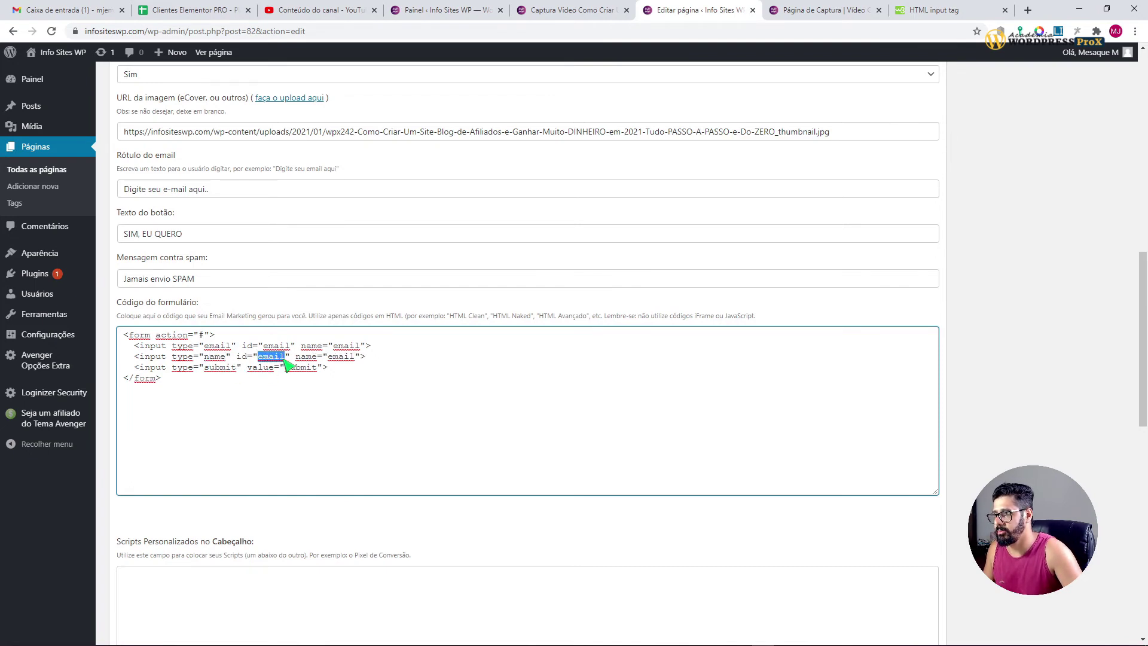
{"action": "type", "text": "nome"}
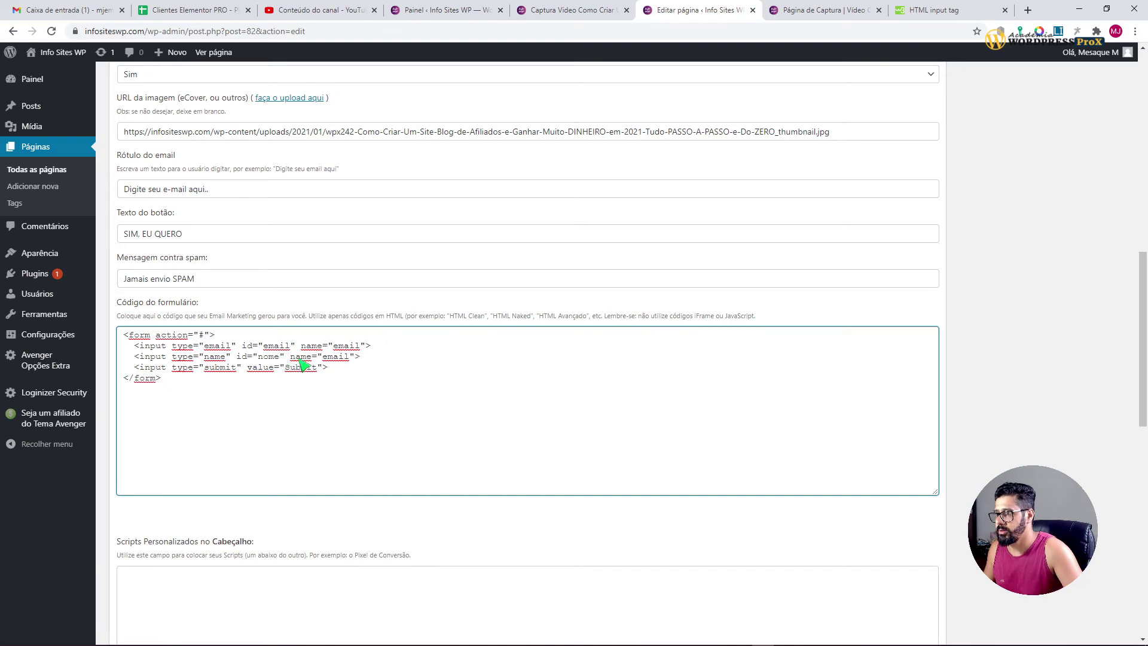
{"action": "double_click", "coordinate": [338, 357]}
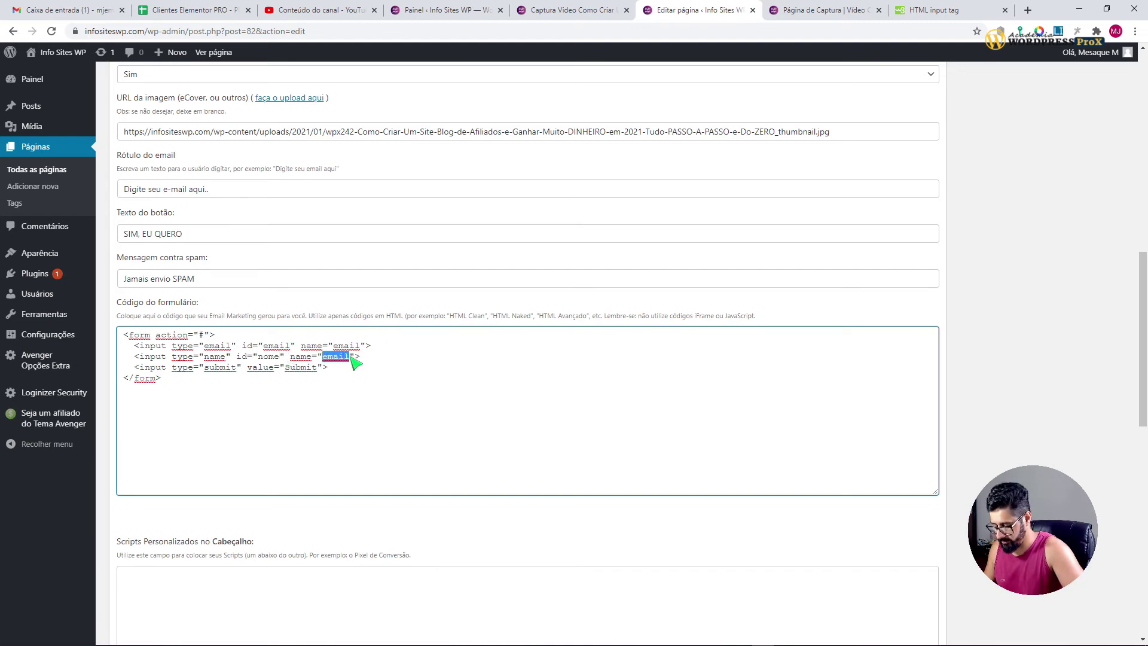
{"action": "type", "text": "nome"}
{"action": "scroll", "coordinate": [645, 400], "scroll_direction": "up", "scroll_amount": 10}
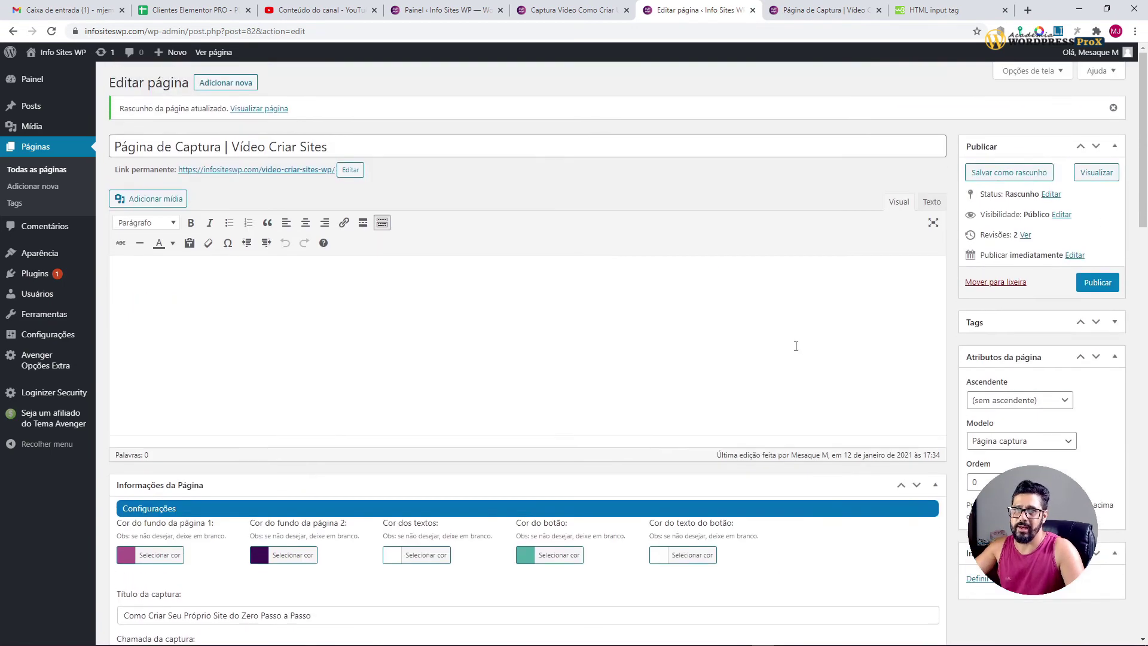
Step: Save the capture page as a draft and preview it
{"action": "left_click", "coordinate": [1042, 179]}
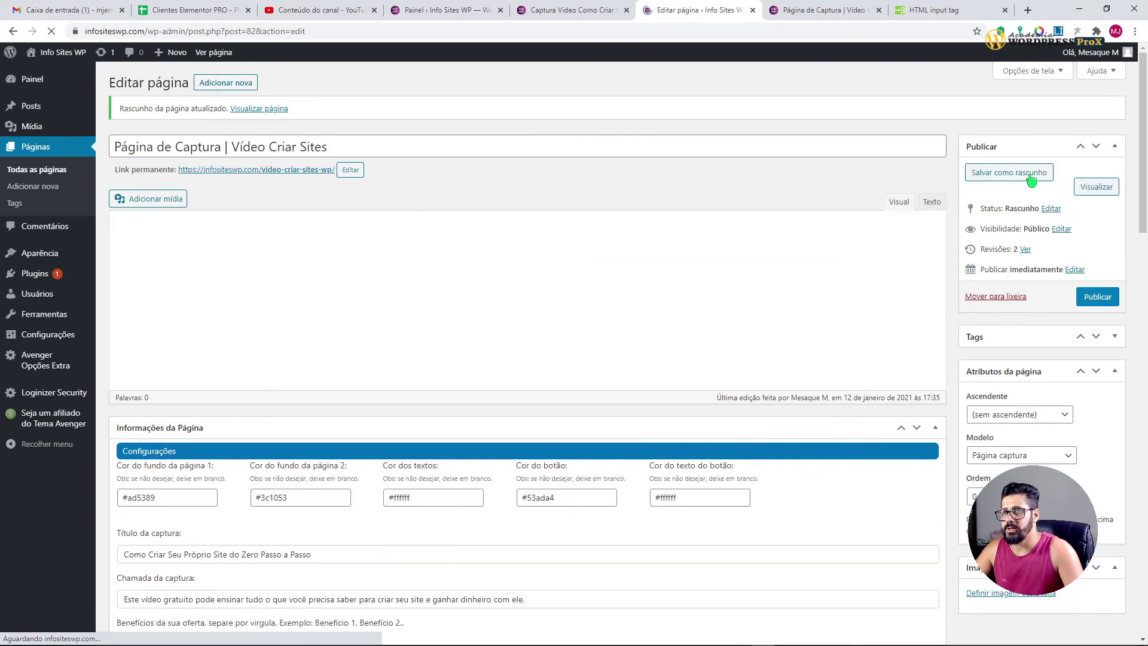
{"action": "left_click", "coordinate": [1087, 190]}
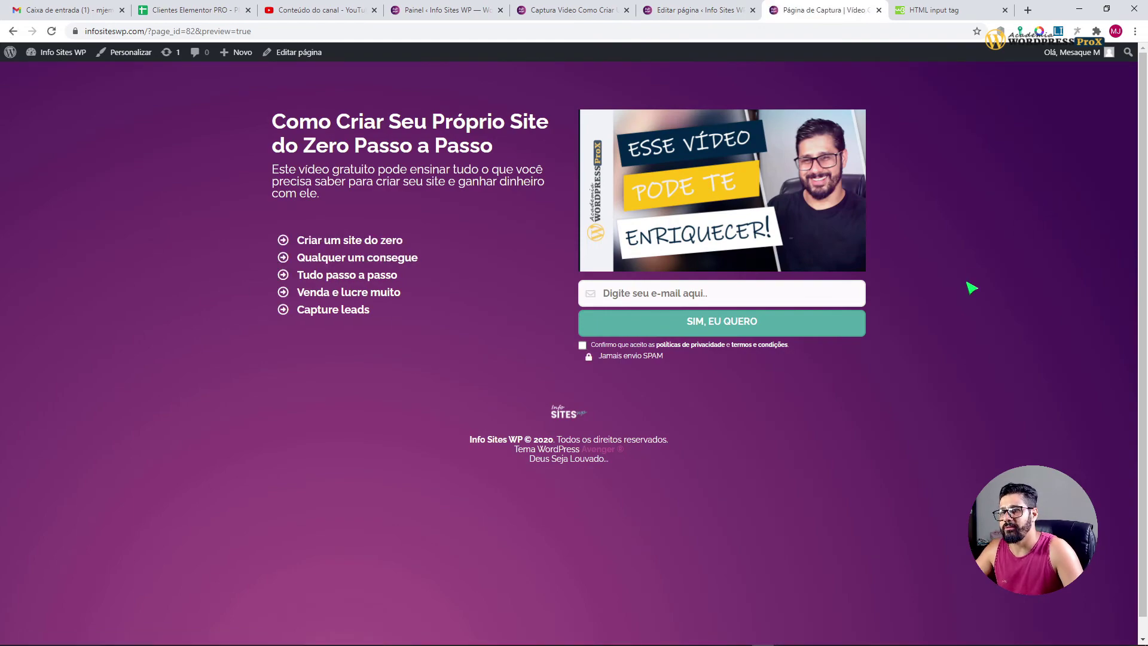
{"action": "left_click", "coordinate": [688, 11]}
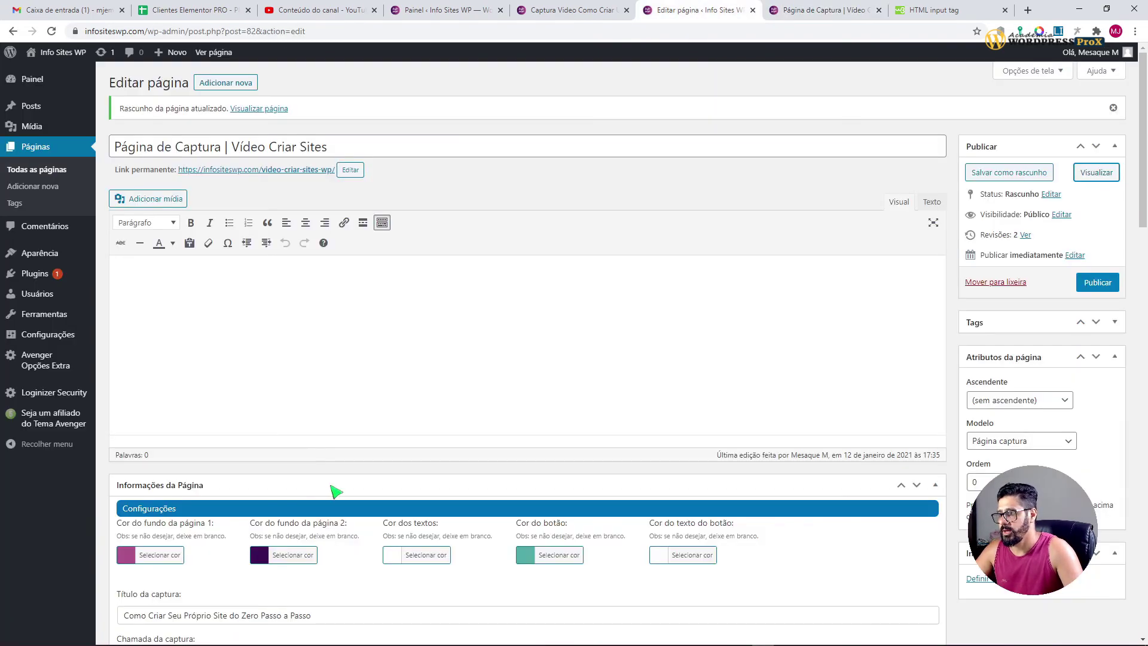
Step: Delete the name input line from the form code
{"action": "scroll", "coordinate": [335, 490], "scroll_direction": "down", "scroll_amount": 9}
{"action": "left_click", "coordinate": [387, 511]}
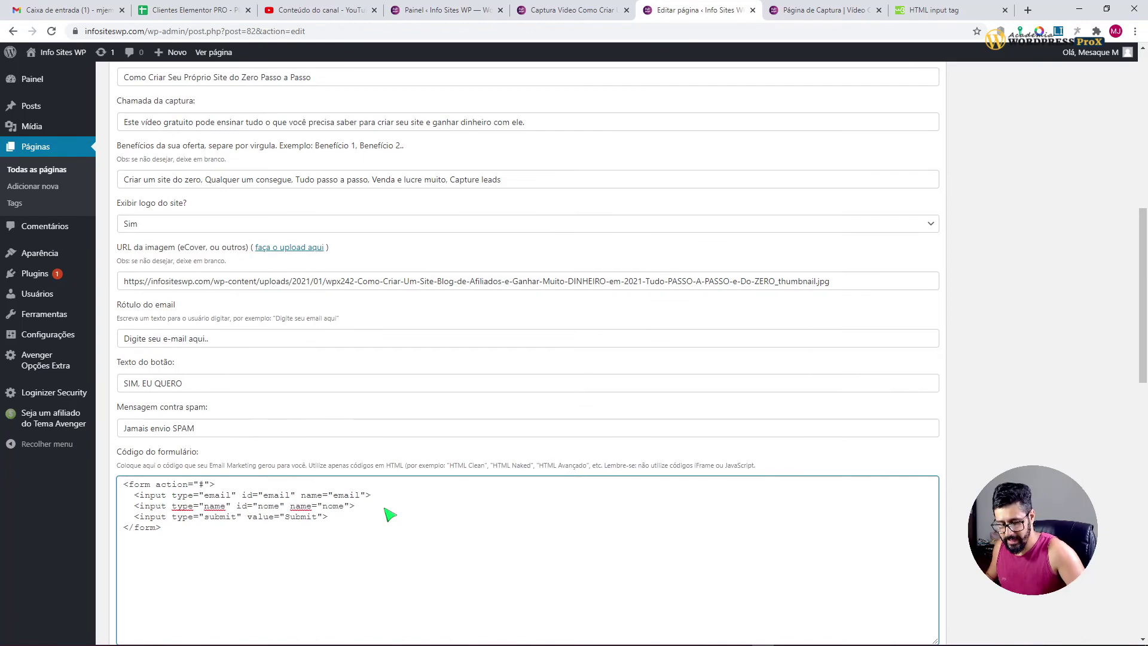
{"action": "key", "text": "shift+Home"}
{"action": "key", "text": "BackSpace"}
{"action": "key", "text": "Delete"}
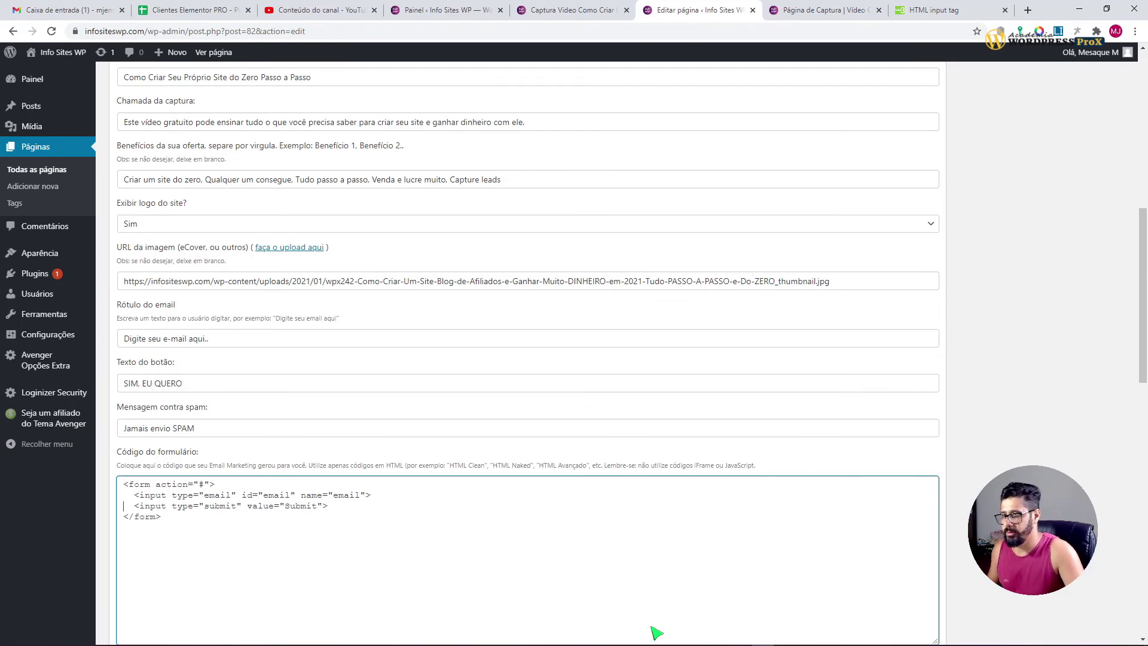
Step: Remove the Nome and telefone fields, set capture to Apenas o email, and save the draft
{"action": "scroll", "coordinate": [564, 441], "scroll_direction": "down", "scroll_amount": 15}
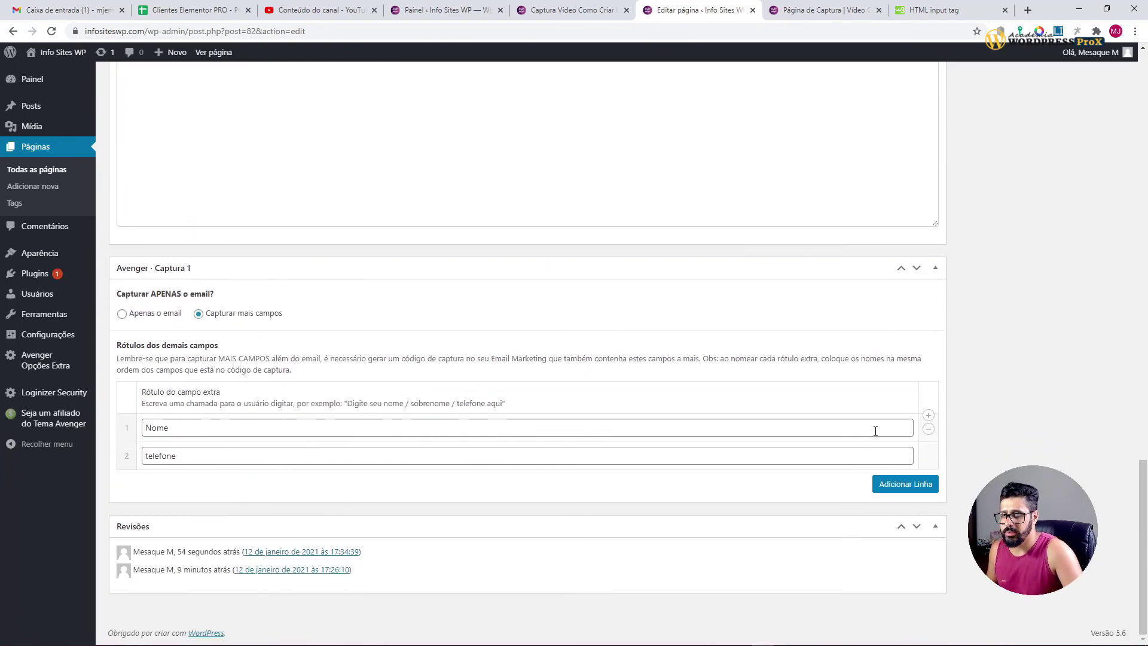
{"action": "left_click", "coordinate": [928, 428]}
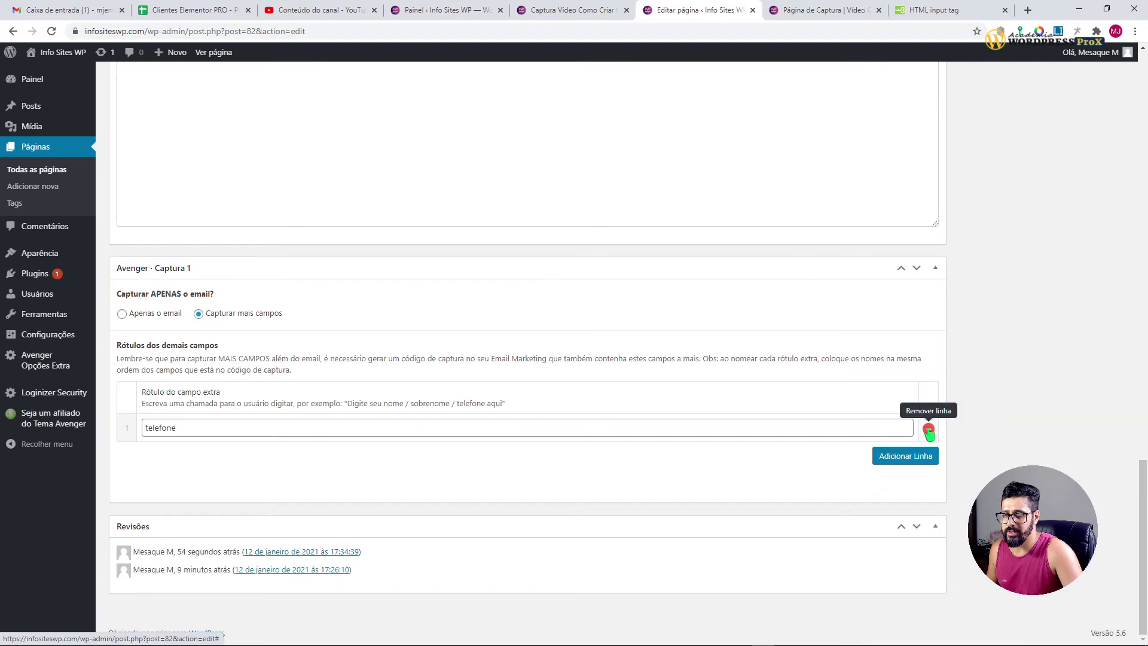
{"action": "left_click", "coordinate": [928, 429]}
{"action": "left_click", "coordinate": [145, 346]}
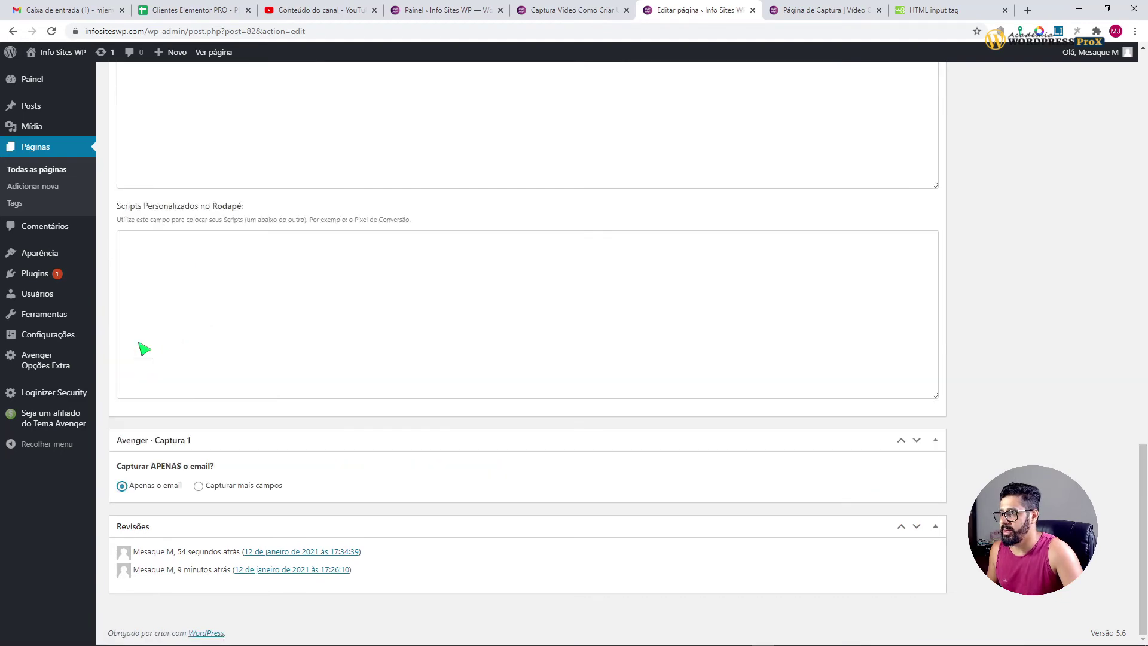
{"action": "scroll", "coordinate": [995, 475], "scroll_direction": "up", "scroll_amount": 15}
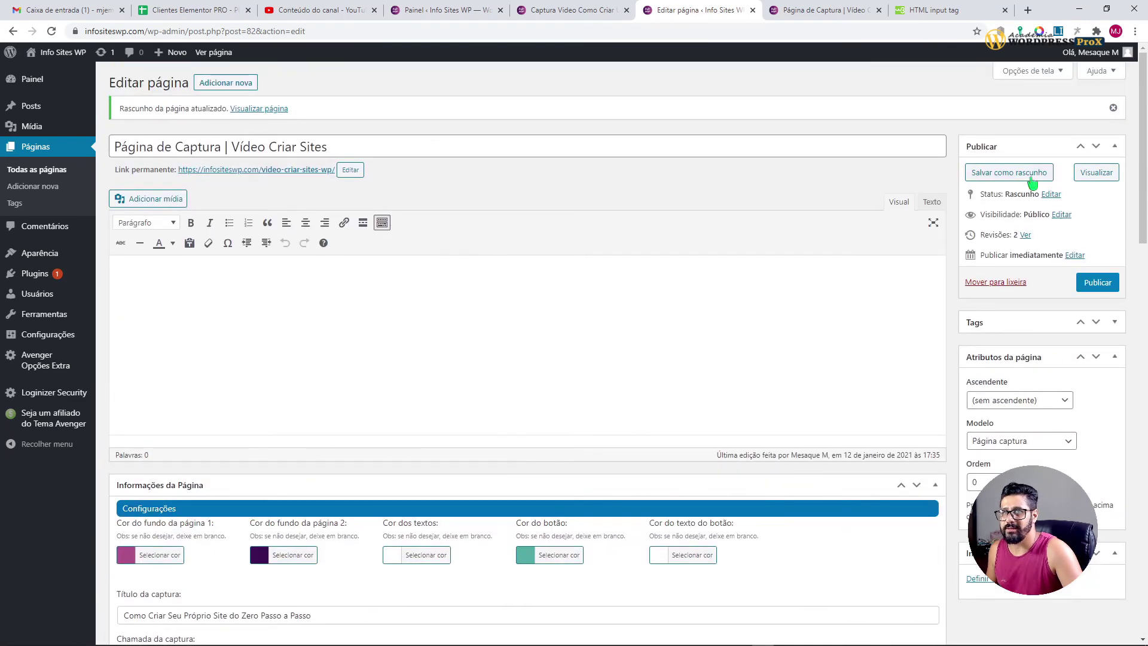
{"action": "left_click", "coordinate": [1017, 173]}
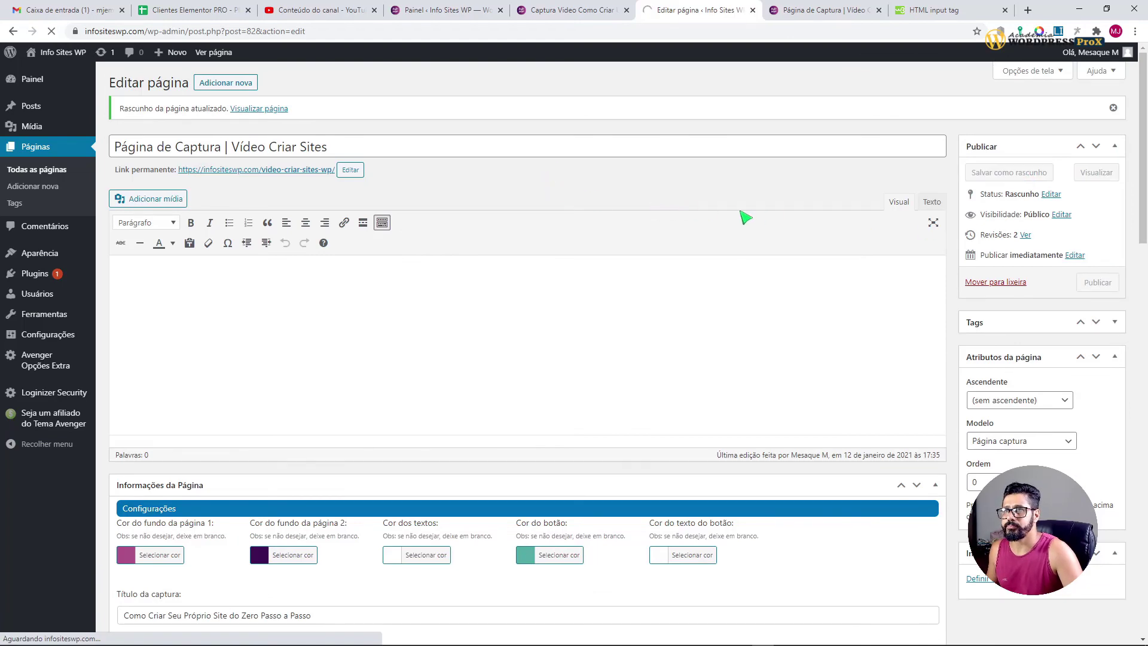
Step: Preview the updated capture page and review its heading by highlighting parts of it
{"action": "left_click", "coordinate": [1083, 192]}
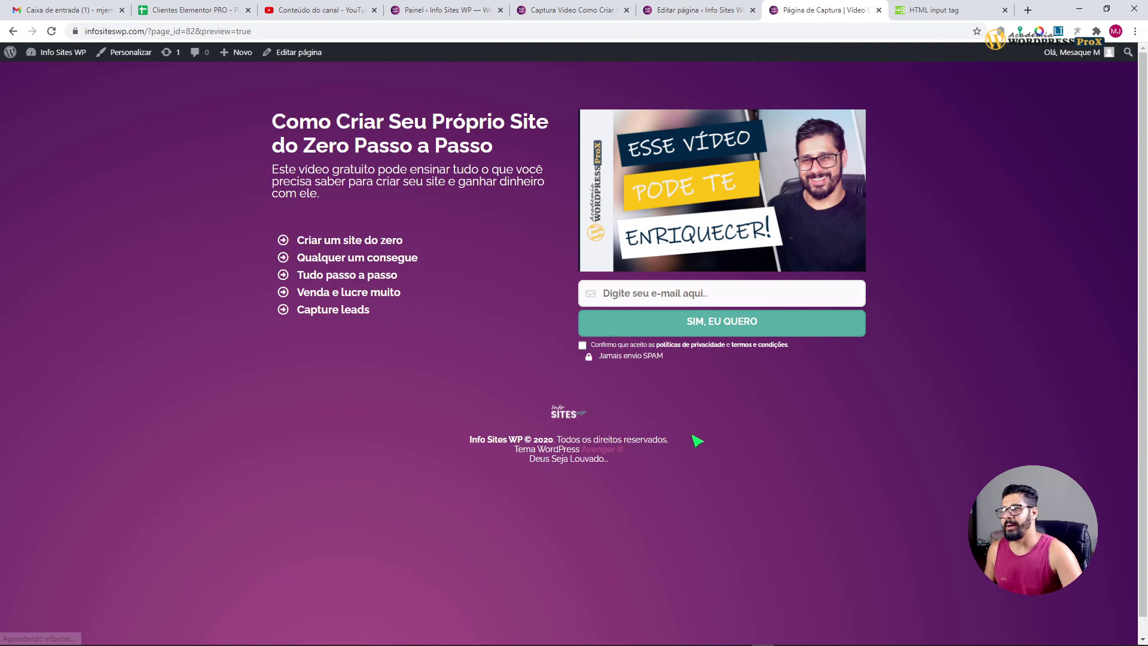
{"action": "left_click_drag", "start_coordinate": [318, 127], "coordinate": [538, 136]}
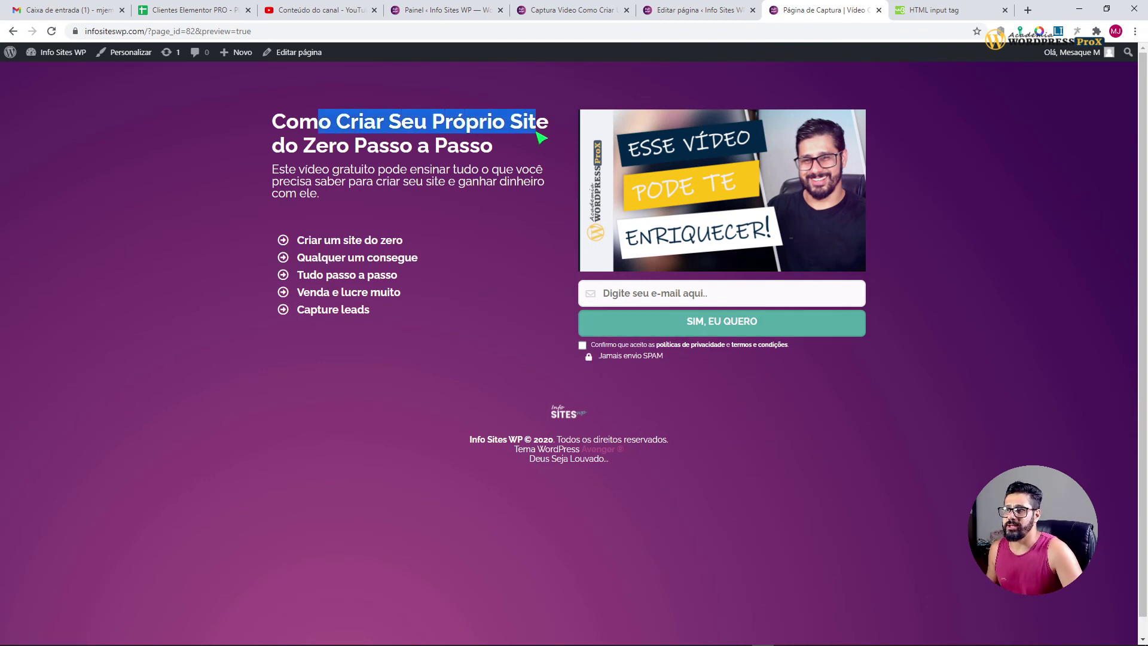
{"action": "left_click", "coordinate": [422, 146]}
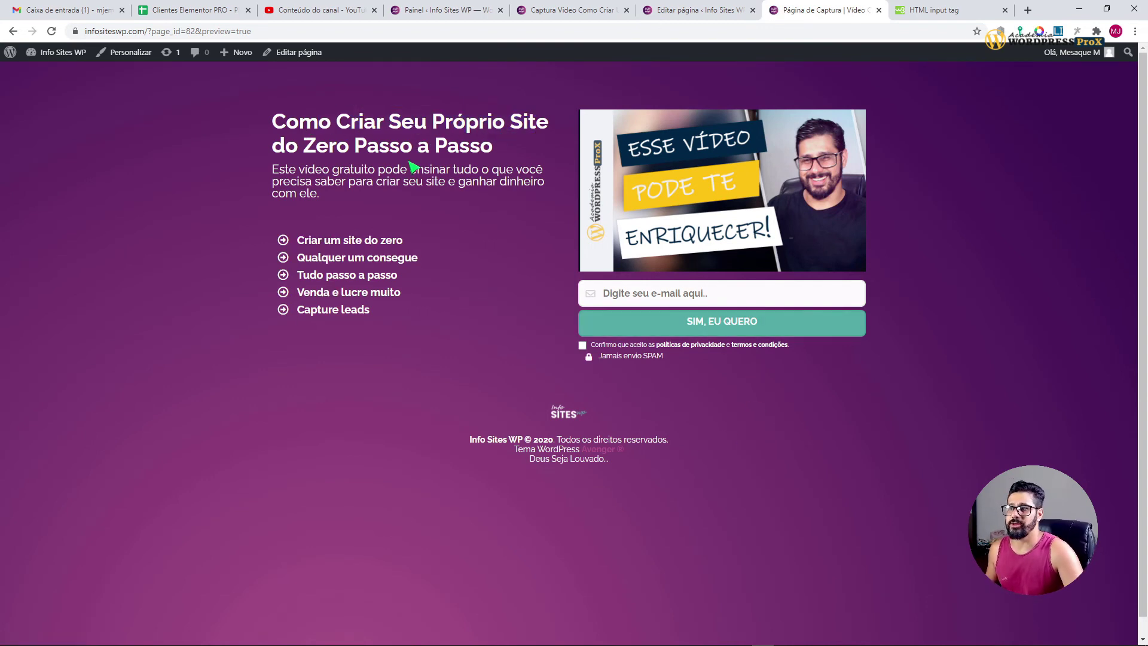
{"action": "left_click_drag", "start_coordinate": [368, 146], "coordinate": [482, 150]}
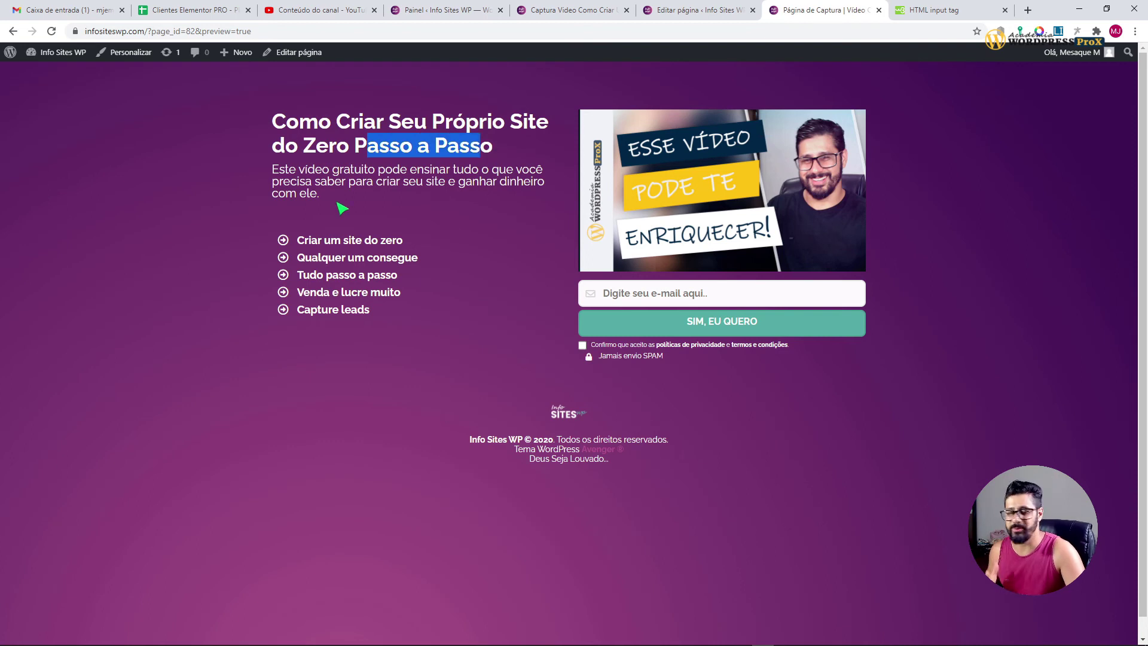
{"action": "left_click", "coordinate": [340, 208]}
Step: Review the description paragraph and benefits list, from 'Criar um site do zero' to 'Venda e lucre muito'
{"action": "left_click_drag", "start_coordinate": [336, 170], "coordinate": [407, 171]}
{"action": "left_click", "coordinate": [457, 196]}
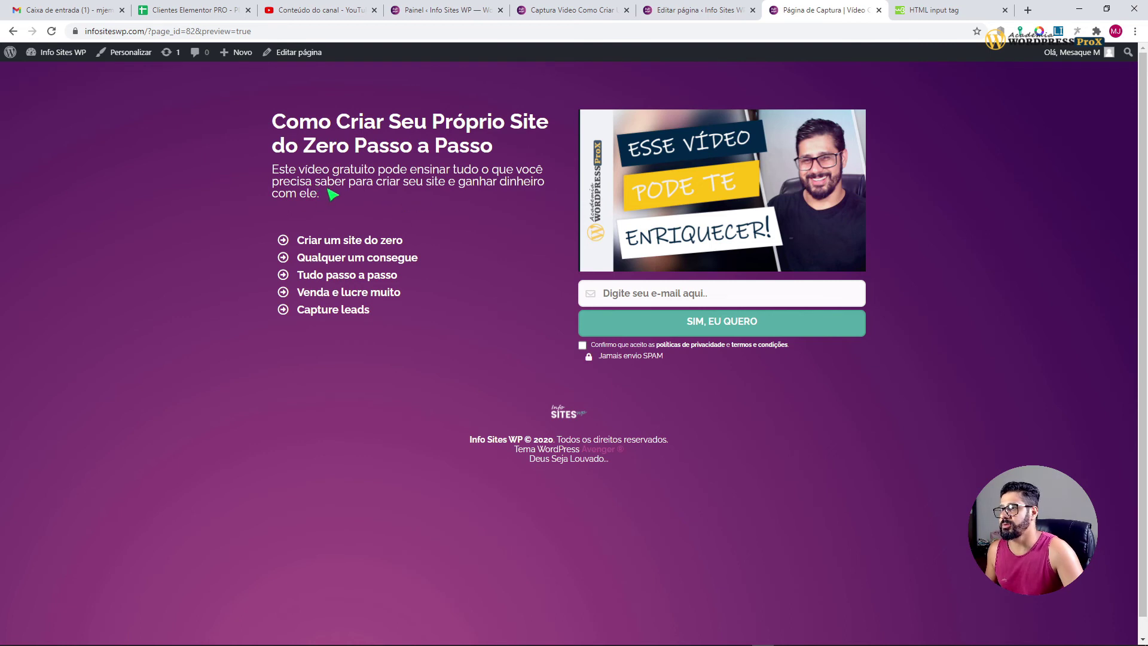
{"action": "left_click_drag", "start_coordinate": [348, 181], "coordinate": [531, 190]}
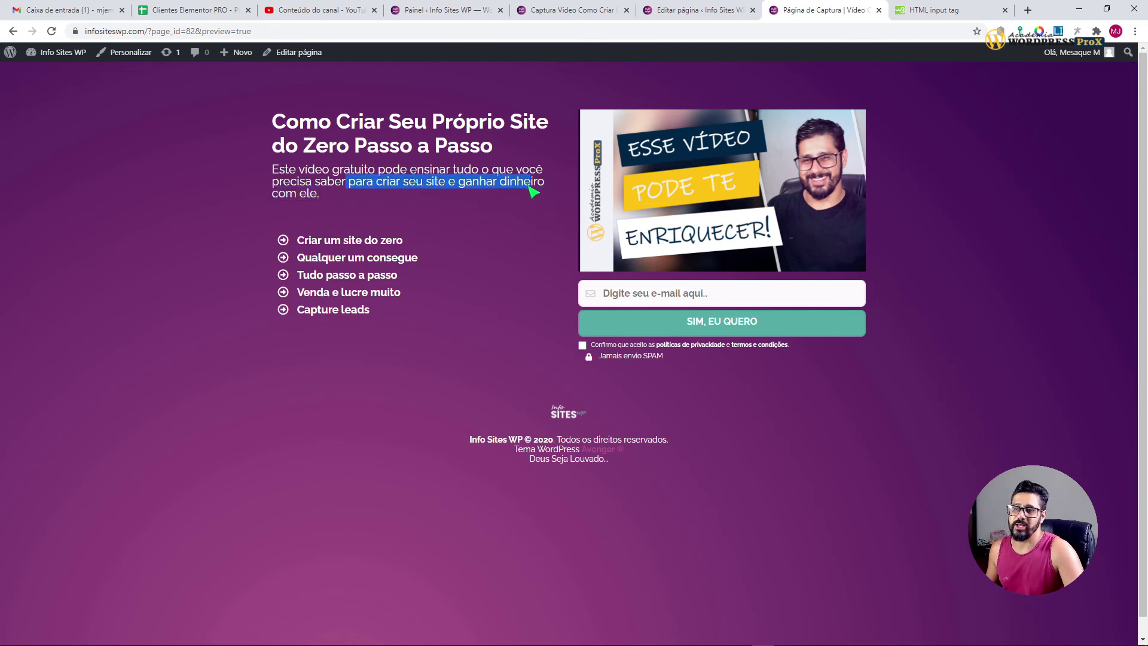
{"action": "left_click", "coordinate": [476, 237]}
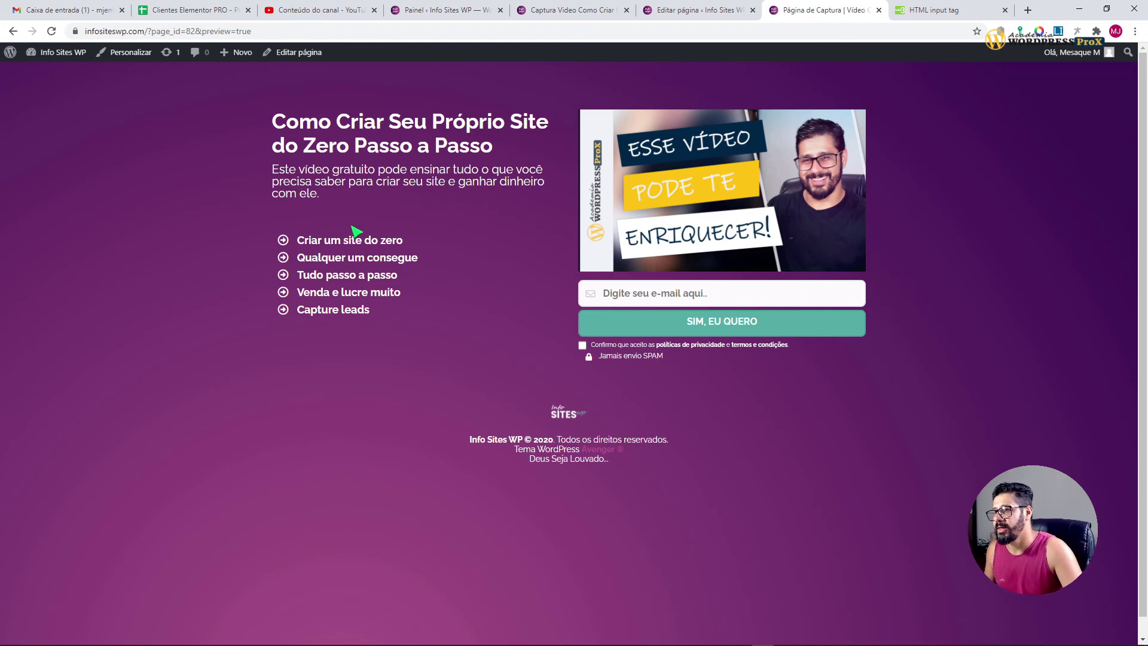
{"action": "left_click_drag", "start_coordinate": [310, 242], "coordinate": [415, 240]}
{"action": "left_click_drag", "start_coordinate": [313, 263], "coordinate": [424, 289]}
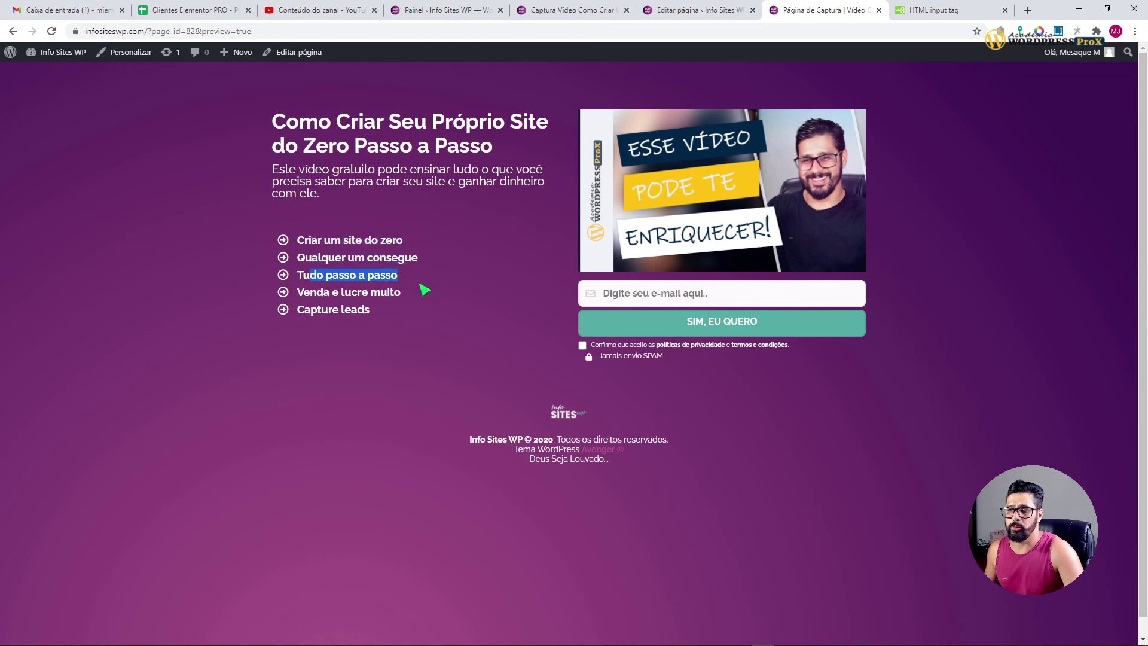
{"action": "left_click_drag", "start_coordinate": [311, 300], "coordinate": [385, 301]}
{"action": "left_click", "coordinate": [315, 321]}
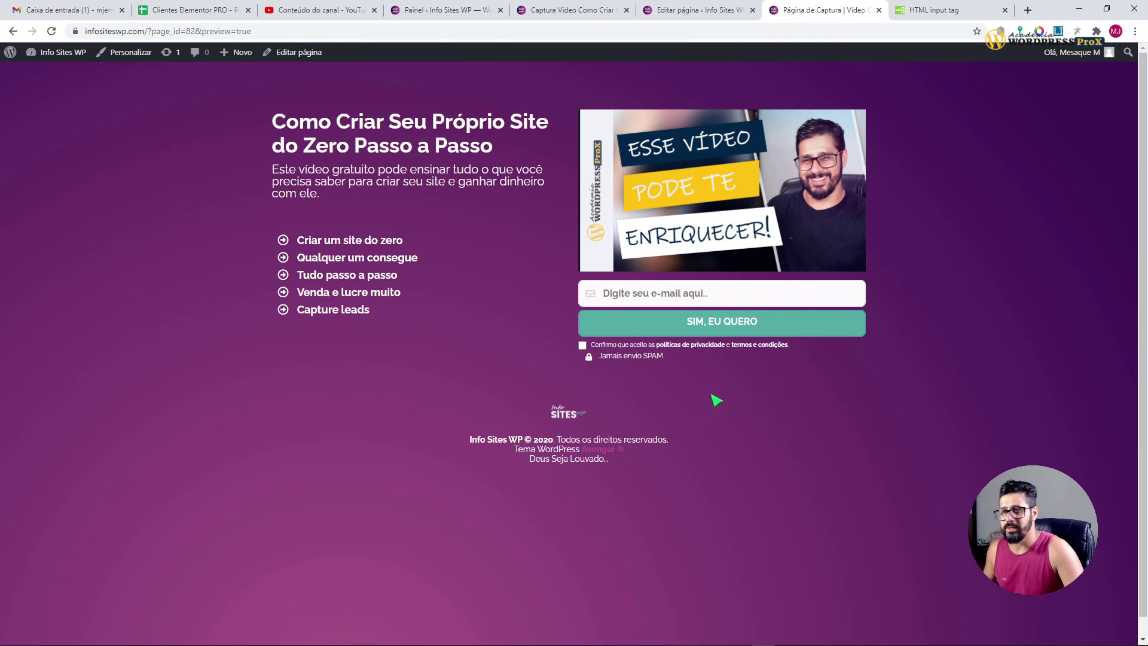
Step: Submit a test sign-up with a sample email address and the privacy consent ticked
{"action": "left_click", "coordinate": [662, 297]}
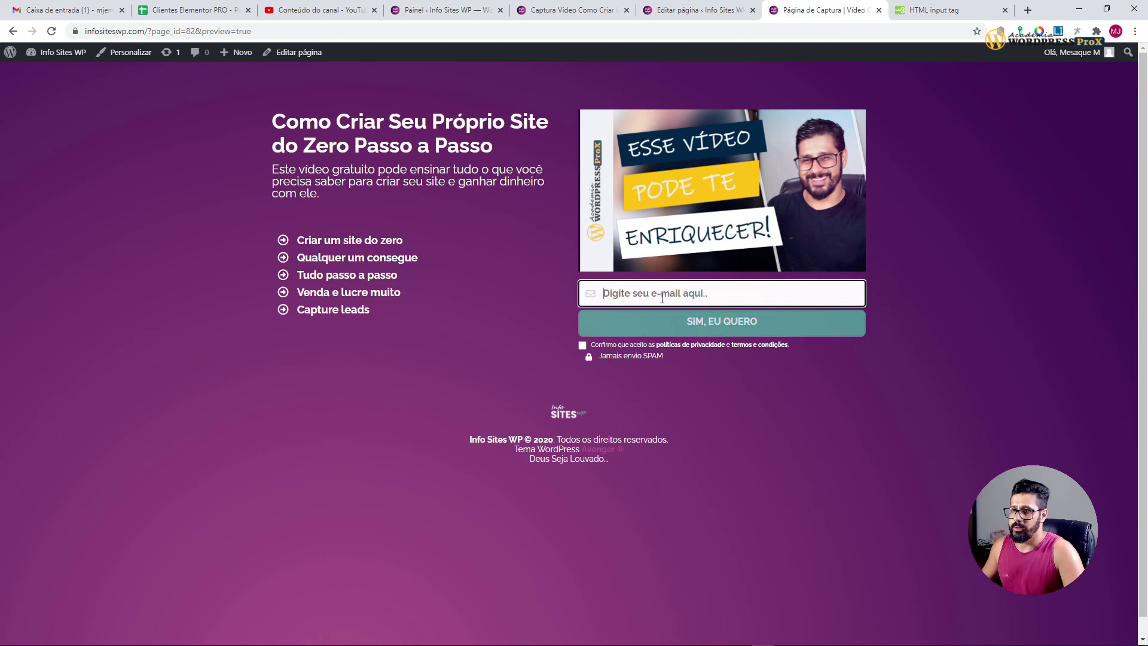
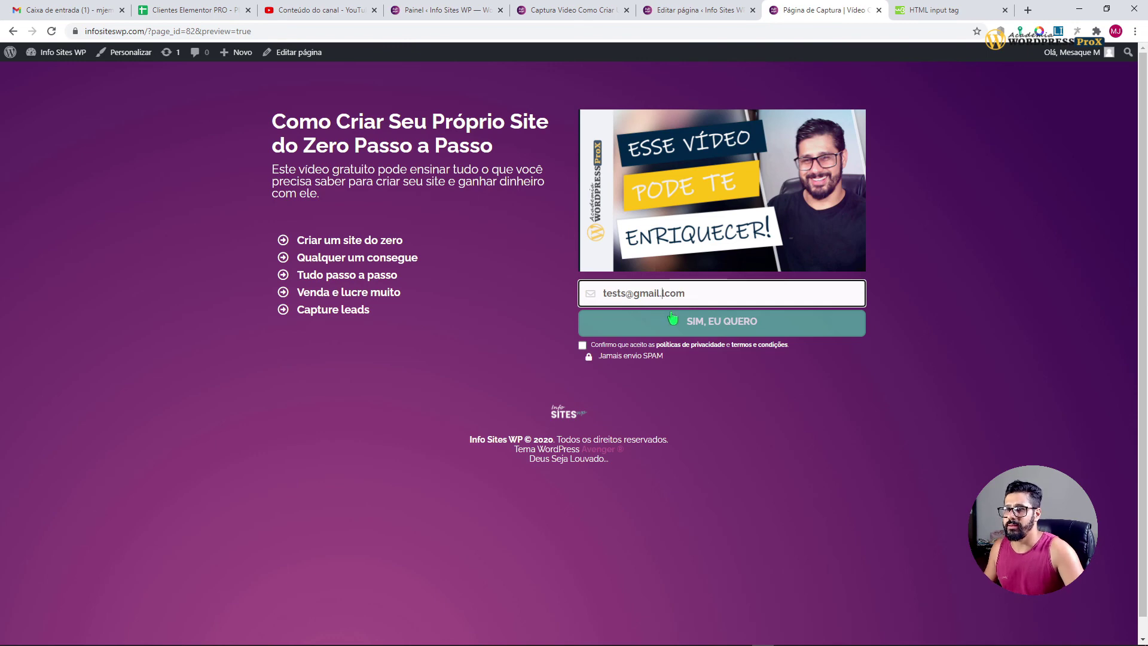
{"action": "left_click", "coordinate": [582, 346]}
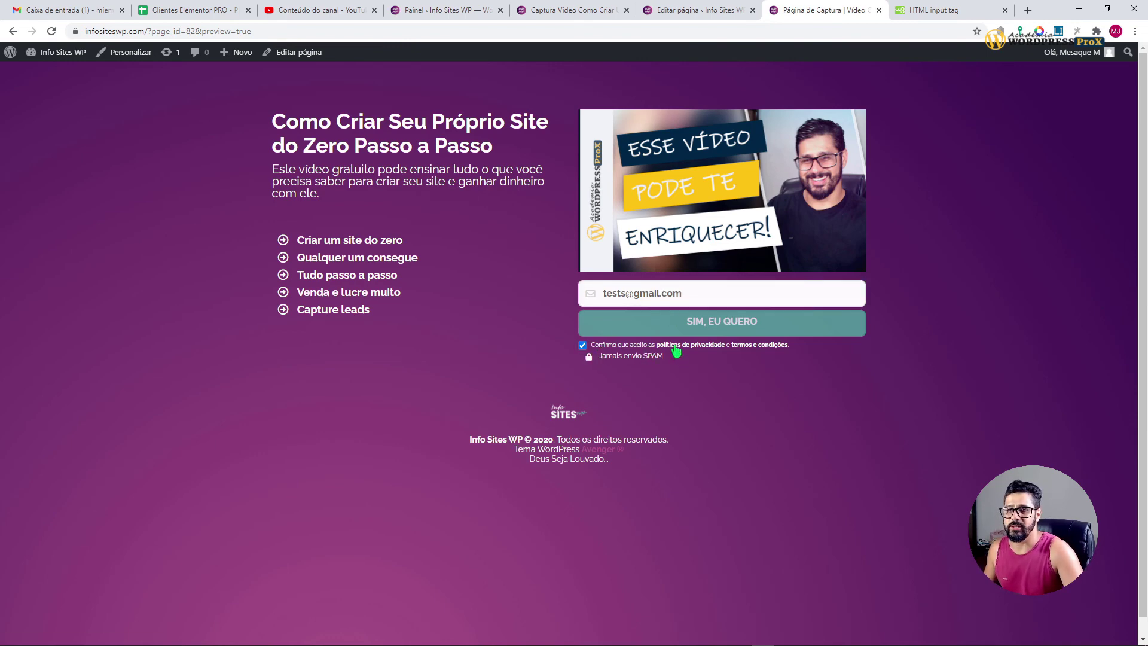
{"action": "left_click", "coordinate": [720, 329]}
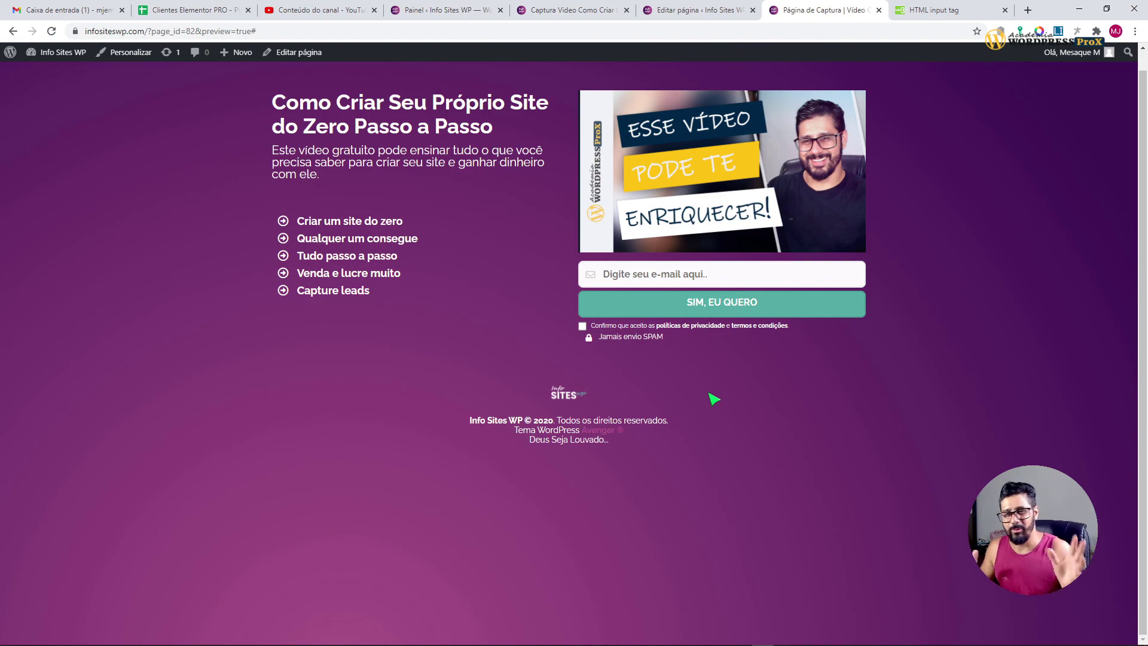
Step: Return to the capture page preview and follow the Info Sites logo to the Info Sites WP homepage
{"action": "left_click", "coordinate": [696, 10]}
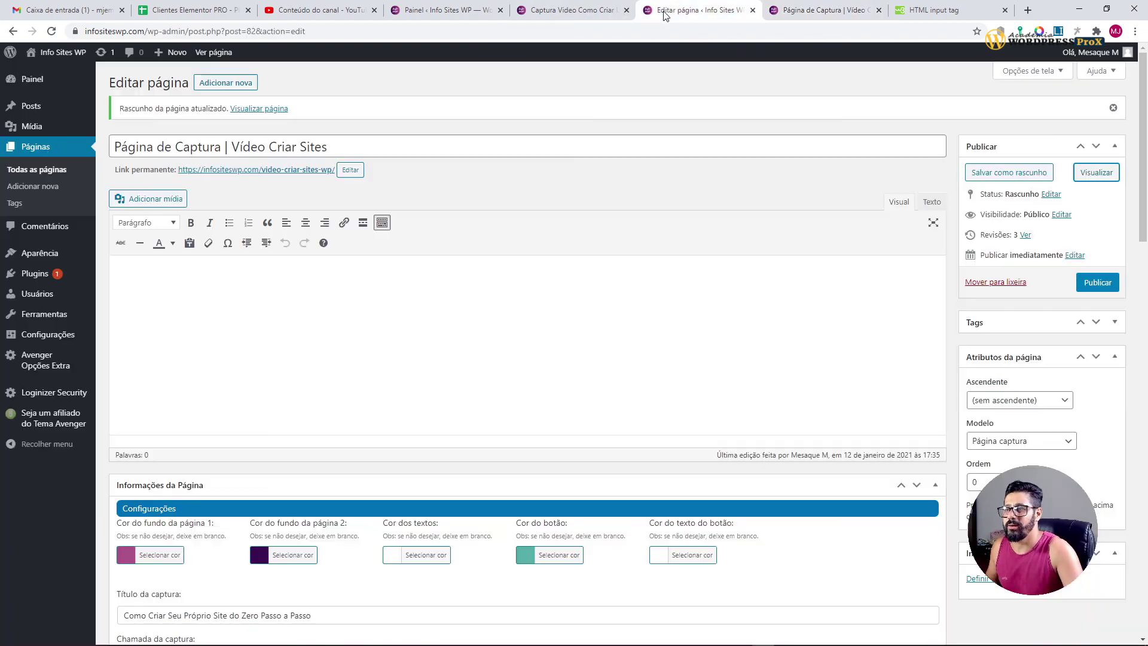
{"action": "scroll", "coordinate": [441, 351], "scroll_direction": "down", "scroll_amount": 10}
{"action": "scroll", "coordinate": [591, 443], "scroll_direction": "up", "scroll_amount": 10}
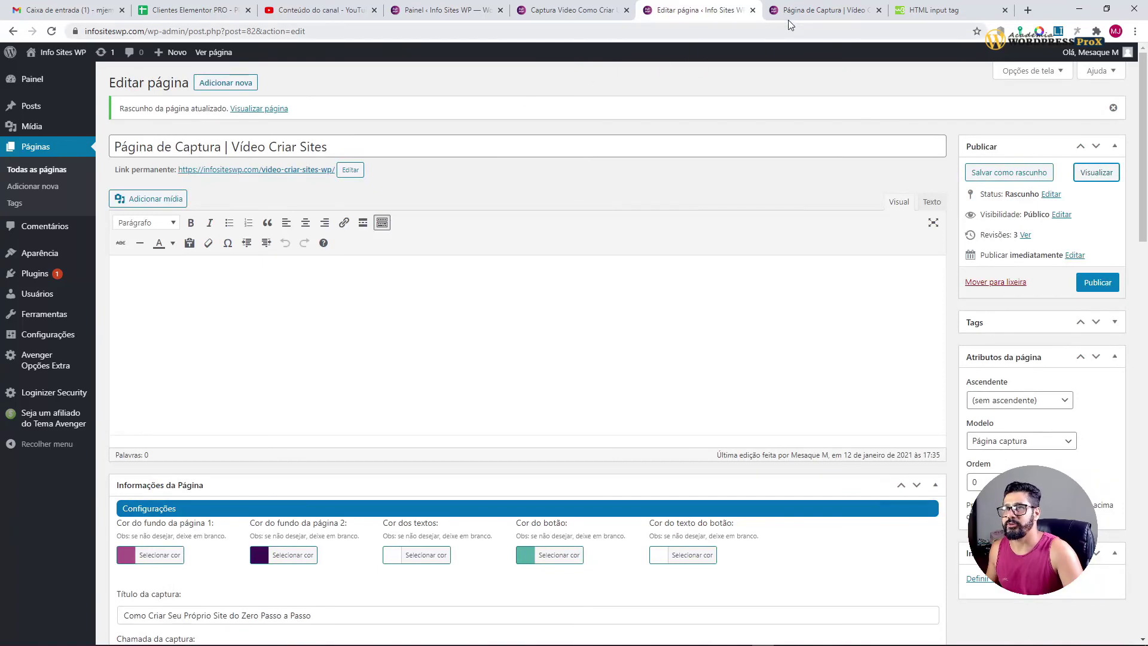
{"action": "left_click", "coordinate": [789, 12]}
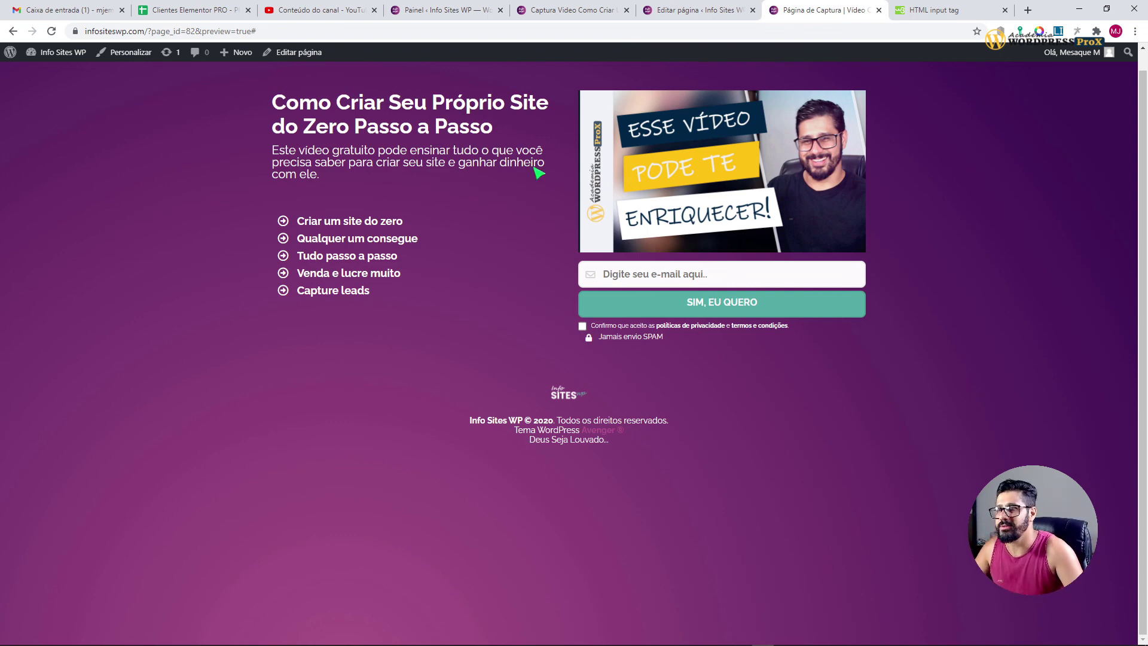
{"action": "left_click", "coordinate": [568, 396]}
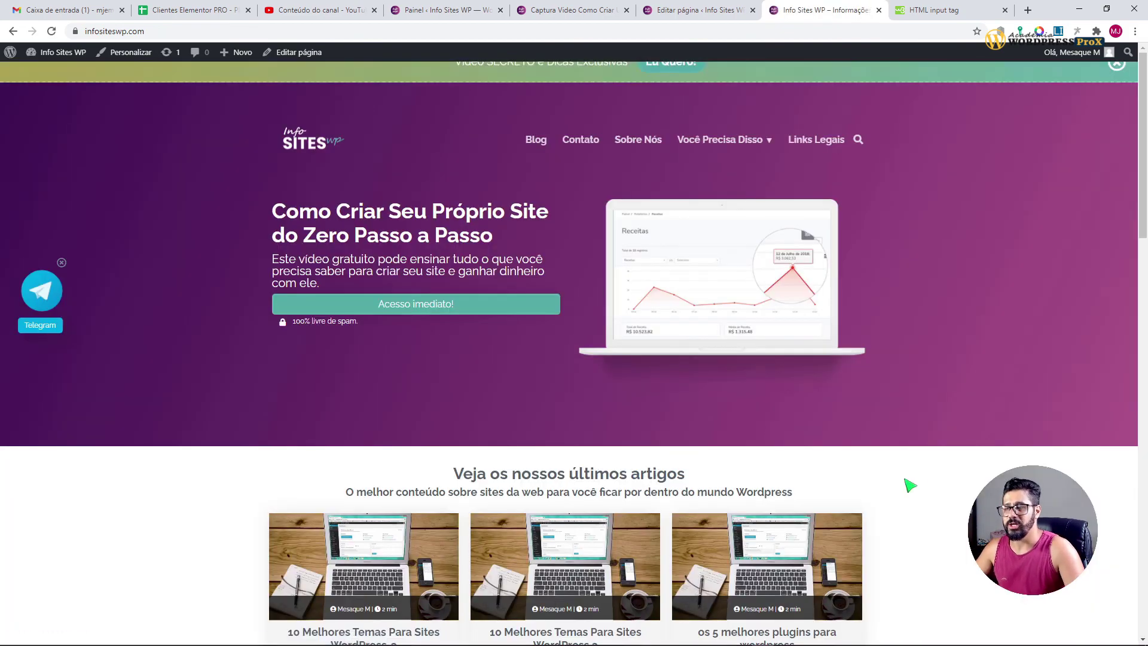
{"action": "scroll", "coordinate": [921, 491], "scroll_direction": "down", "scroll_amount": 10}
{"action": "scroll", "coordinate": [932, 507], "scroll_direction": "up", "scroll_amount": 10}
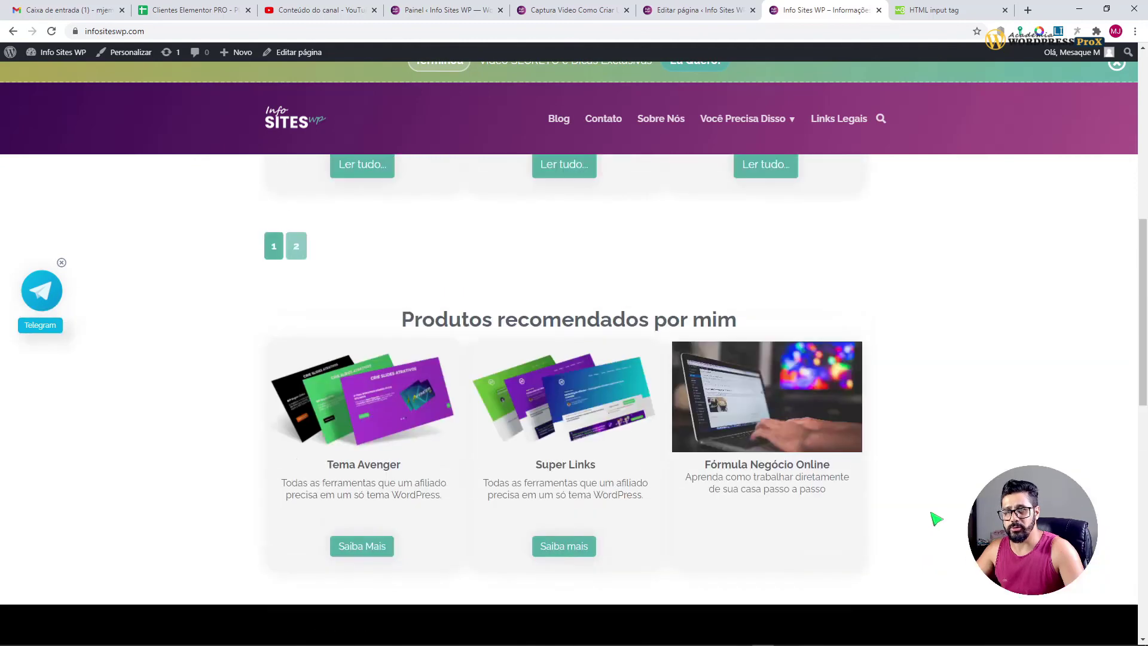